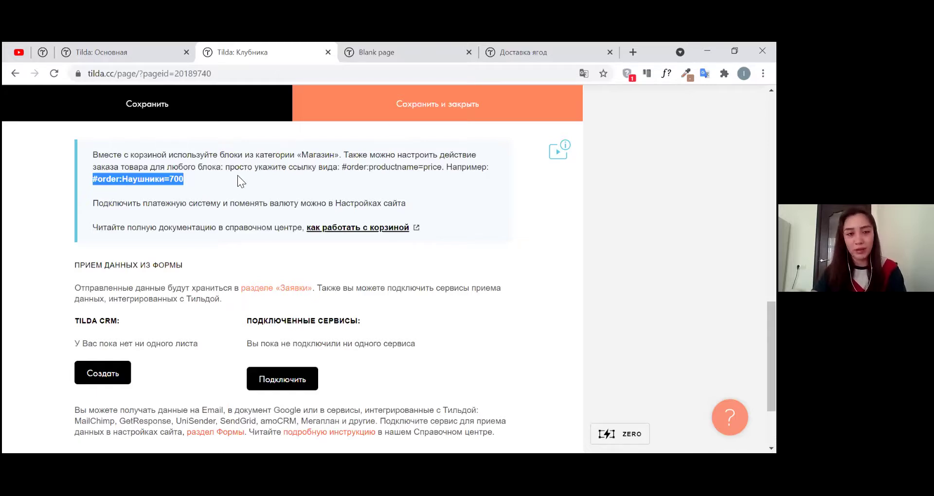
- Copy the sample order link #order:Наушники=700 from the cart block's content notes, then save and close the block
{"action": "left_click", "coordinate": [180, 184]}
{"action": "left_click_drag", "start_coordinate": [186, 181], "coordinate": [93, 183]}
{"action": "key", "text": "ctrl+c"}
{"action": "left_click", "coordinate": [385, 117]}
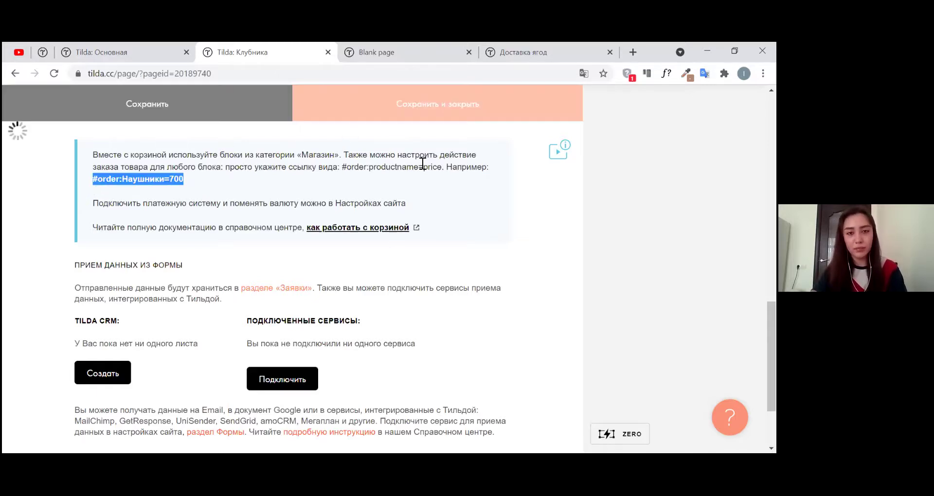
{"action": "scroll", "coordinate": [279, 211], "scroll_direction": "up", "scroll_amount": 1}
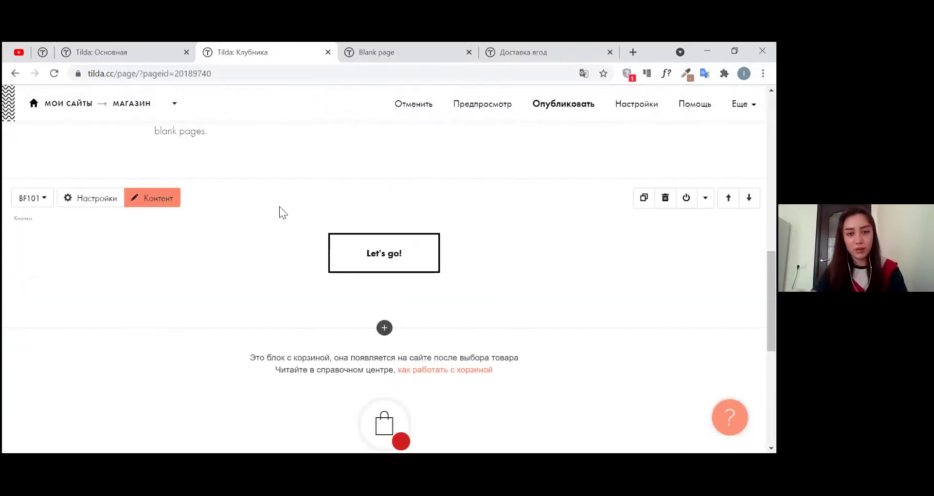
- Set the link of the "Let's go!" button to #order:Клубника=1500, using the copied sample as the template
{"action": "left_click", "coordinate": [158, 203]}
{"action": "left_click_drag", "start_coordinate": [121, 224], "coordinate": [34, 222]}
{"action": "key", "text": "ctrl+v"}
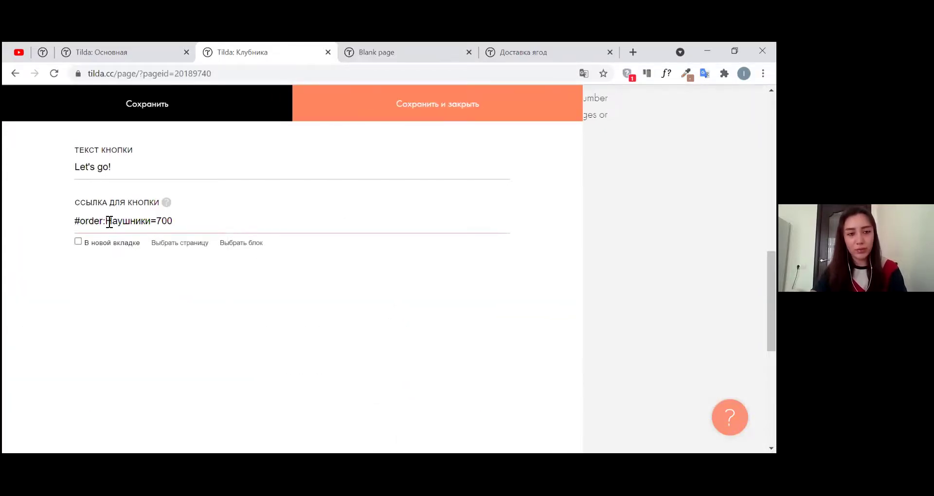
{"action": "left_click_drag", "start_coordinate": [108, 223], "coordinate": [153, 225]}
{"action": "type", "text": "Клубника"}
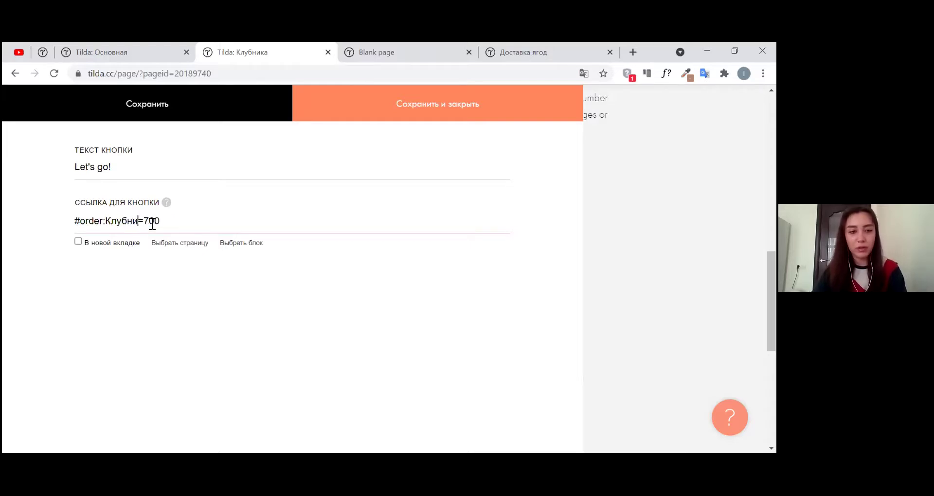
{"action": "left_click_drag", "start_coordinate": [153, 224], "coordinate": [229, 229]}
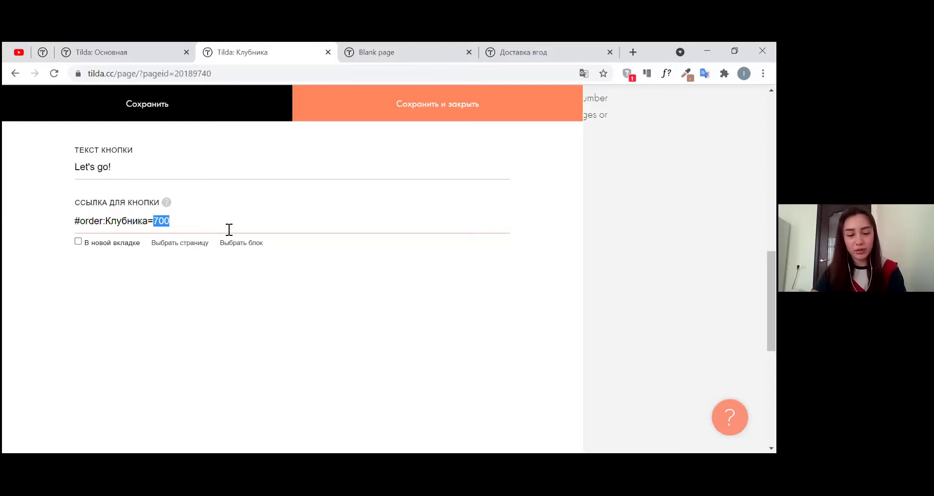
{"action": "type", "text": "1500"}
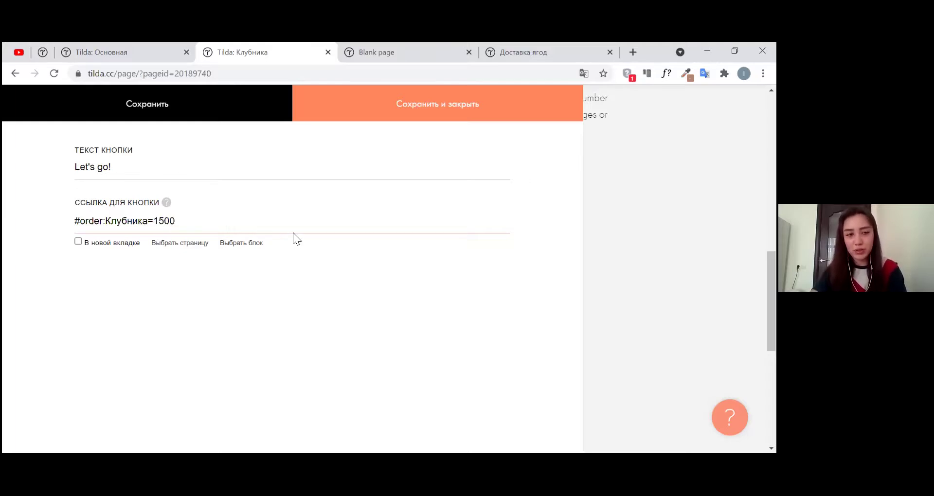
- Dismiss the open order form on the published berry site and check the strawberry's price in the product cards
{"action": "left_click", "coordinate": [375, 52]}
{"action": "left_click", "coordinate": [523, 53]}
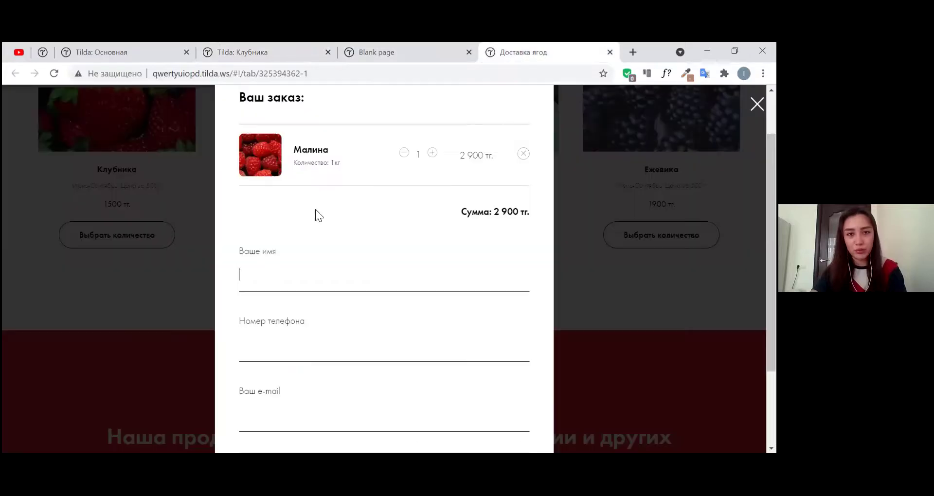
{"action": "key", "text": "Escape"}
{"action": "scroll", "coordinate": [104, 291], "scroll_direction": "up", "scroll_amount": 3}
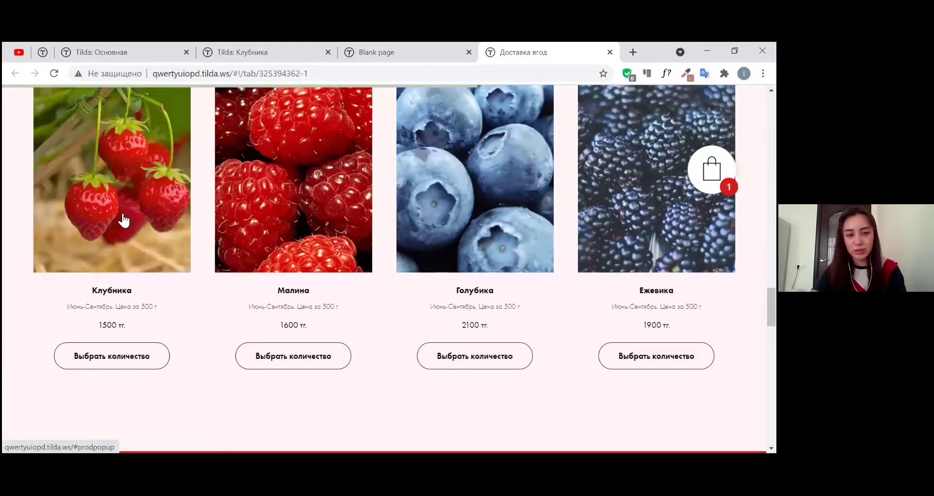
{"action": "left_click", "coordinate": [242, 49]}
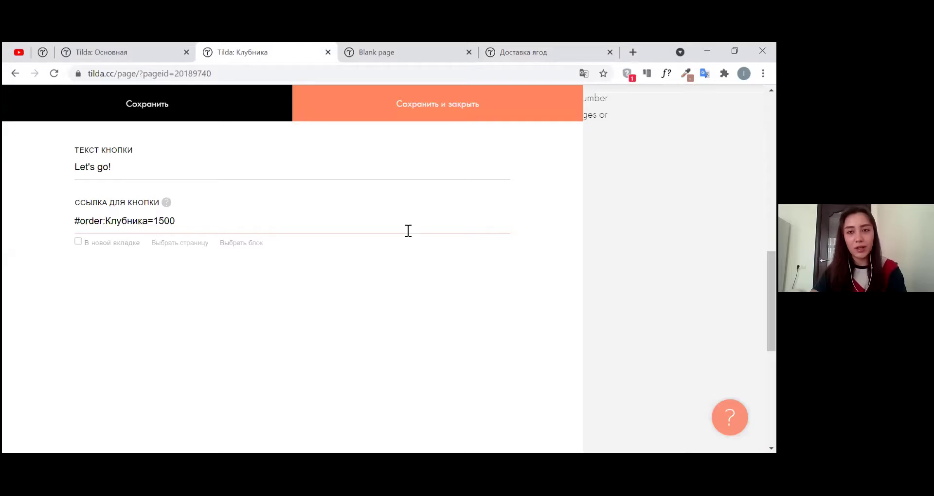
- Save the button's content, publish the Клубника page at its suggested address and open the published page
{"action": "left_click", "coordinate": [397, 109]}
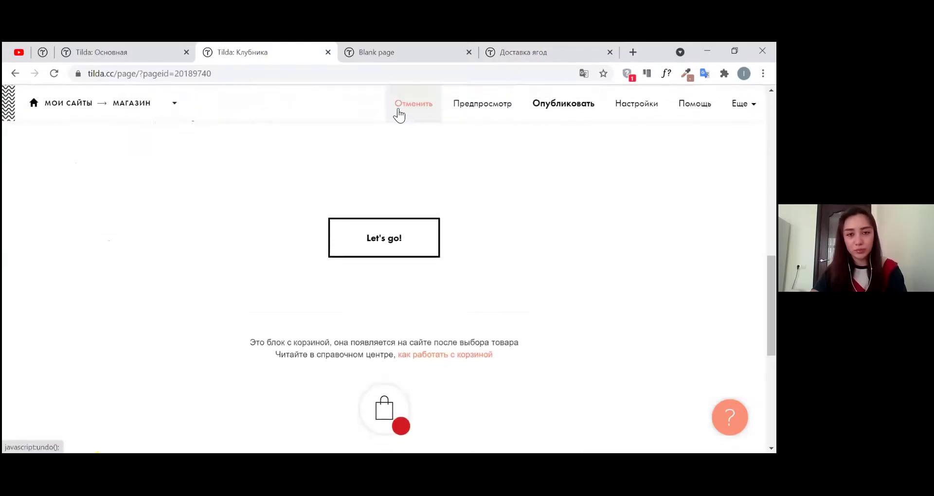
{"action": "left_click", "coordinate": [579, 113]}
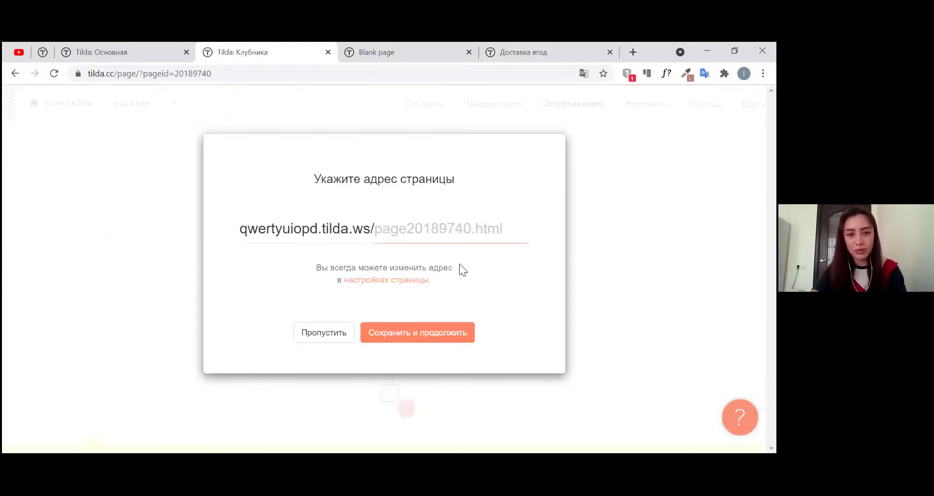
{"action": "left_click", "coordinate": [434, 338]}
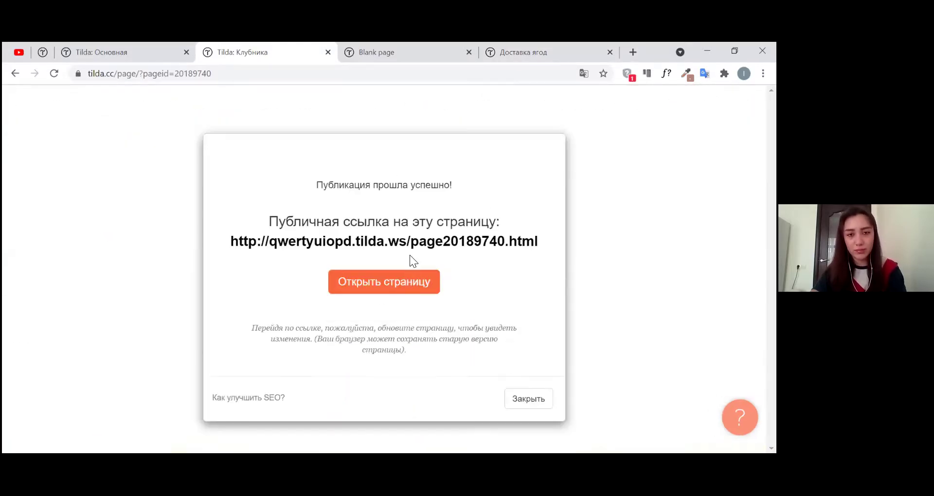
{"action": "left_click", "coordinate": [414, 242]}
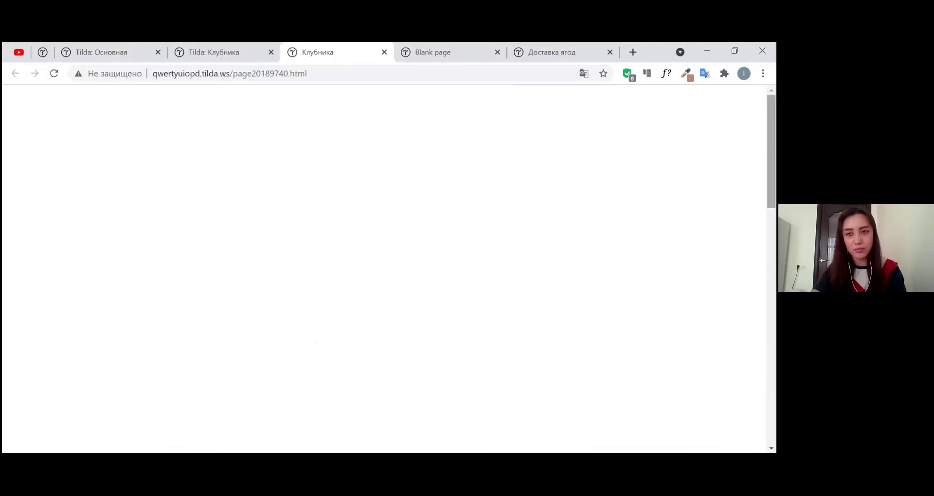
- Test the "Let's go!" button on the published page by ordering Клубника, raising the quantity twice and removing the item
{"action": "scroll", "coordinate": [414, 204], "scroll_direction": "down", "scroll_amount": 10}
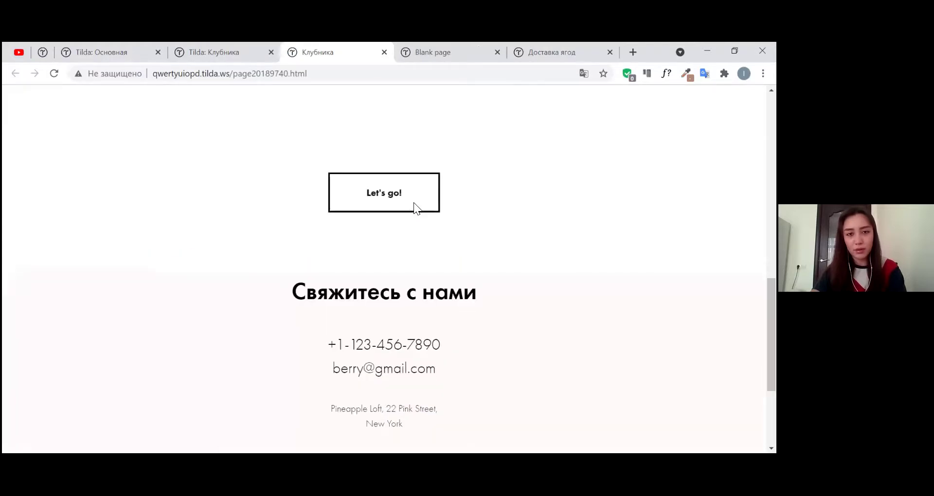
{"action": "left_click", "coordinate": [413, 202]}
{"action": "scroll", "coordinate": [375, 292], "scroll_direction": "down", "scroll_amount": 2}
{"action": "scroll", "coordinate": [419, 209], "scroll_direction": "up", "scroll_amount": 2}
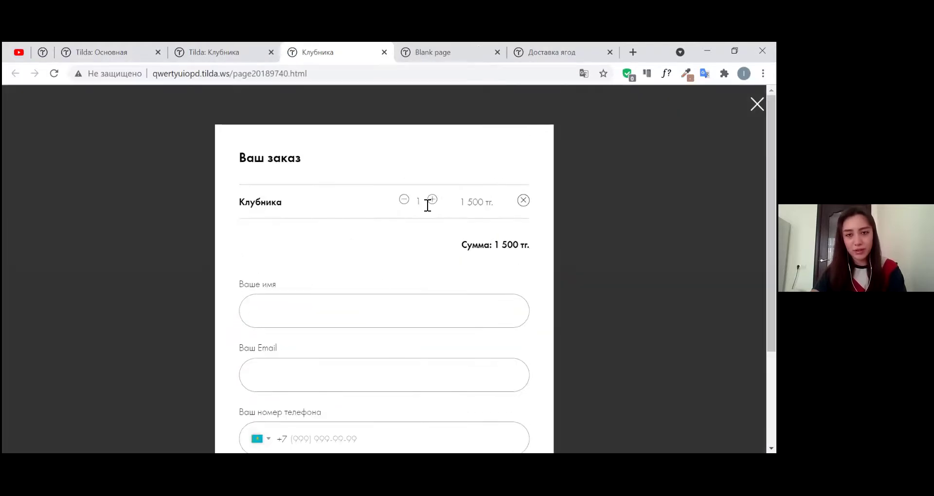
{"action": "left_click", "coordinate": [433, 200]}
{"action": "left_click", "coordinate": [432, 200]}
{"action": "left_click", "coordinate": [524, 200]}
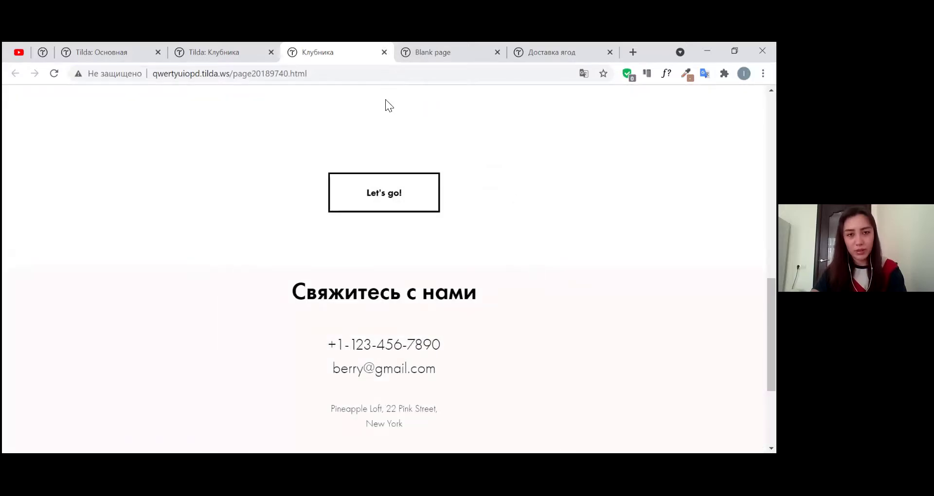
{"action": "scroll", "coordinate": [377, 220], "scroll_direction": "up", "scroll_amount": 2}
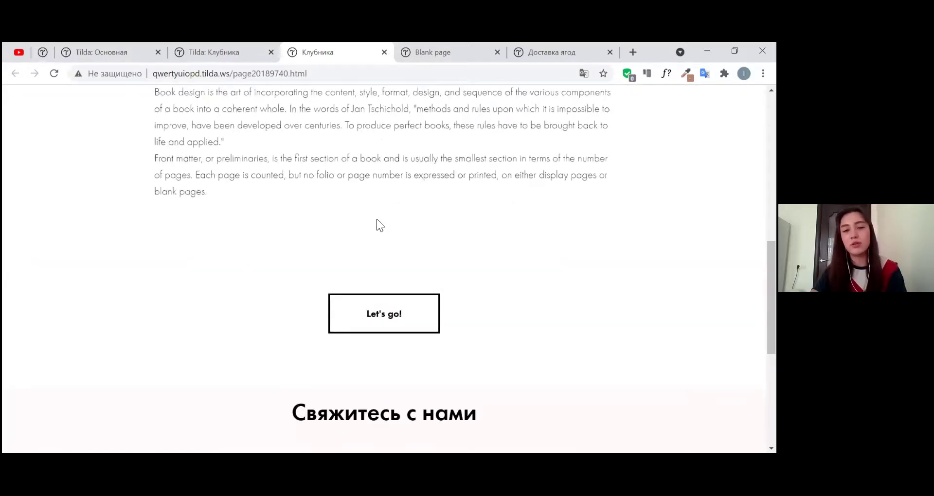
{"action": "scroll", "coordinate": [376, 220], "scroll_direction": "down", "scroll_amount": 1}
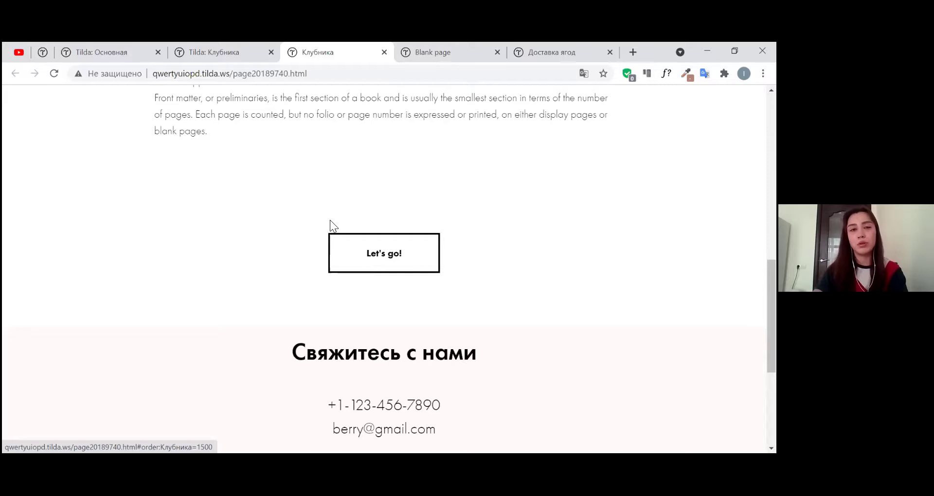
{"action": "left_click", "coordinate": [97, 48]}
{"action": "scroll", "coordinate": [385, 326], "scroll_direction": "up", "scroll_amount": 1}
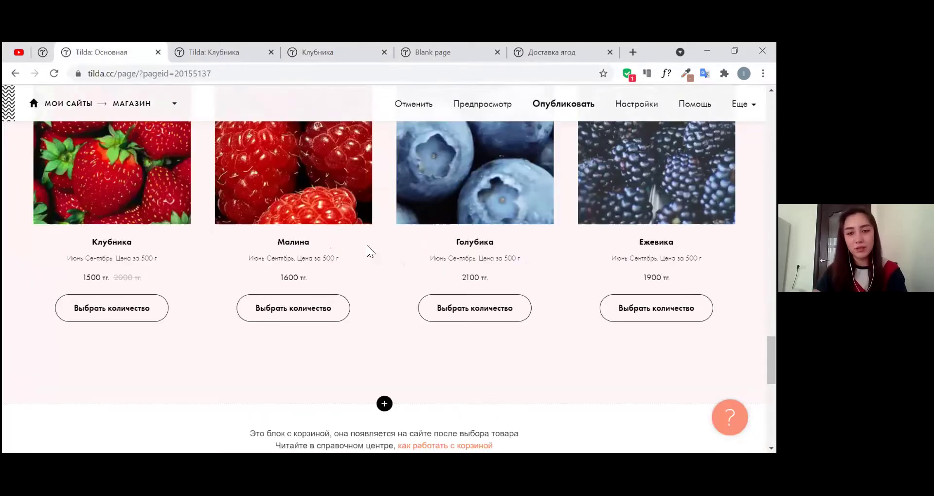
{"action": "left_click", "coordinate": [305, 51]}
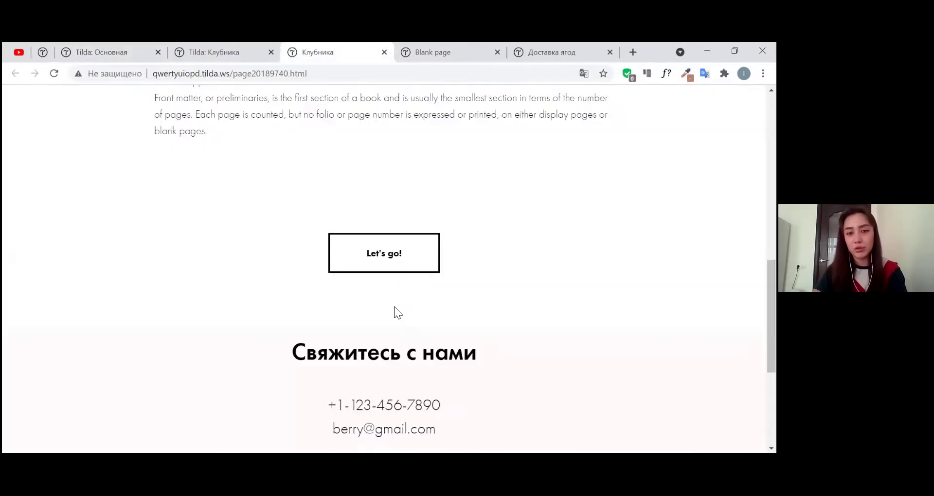
{"action": "left_click", "coordinate": [422, 49]}
{"action": "left_click", "coordinate": [331, 54]}
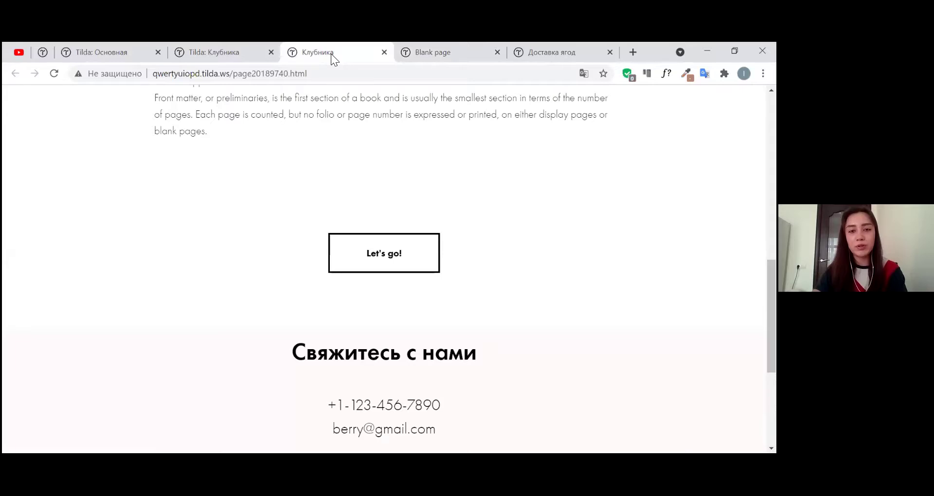
{"action": "left_click", "coordinate": [238, 51]}
{"action": "left_click", "coordinate": [459, 51]}
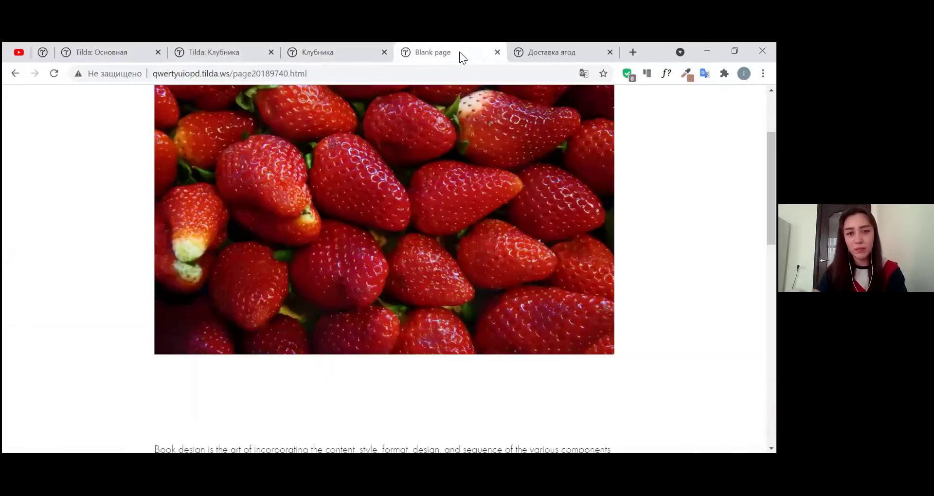
{"action": "left_click", "coordinate": [520, 52]}
{"action": "left_click", "coordinate": [343, 48]}
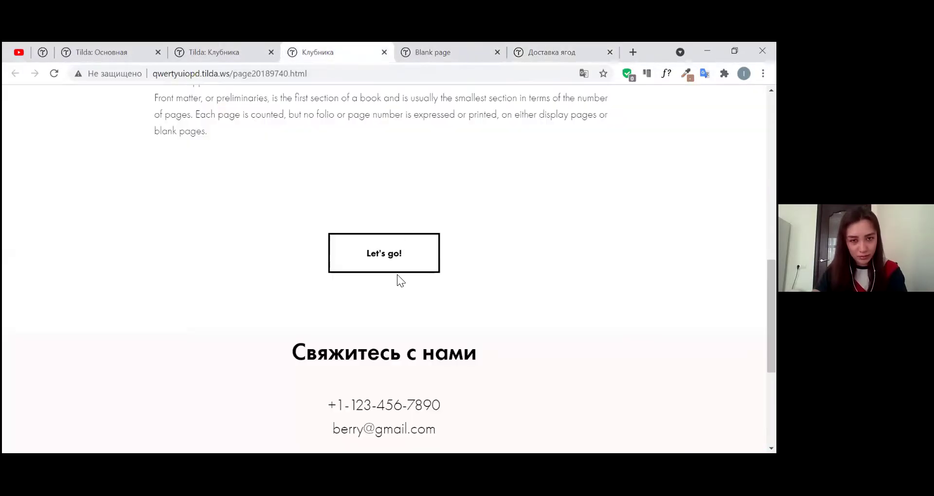
- Examine the order form opened by the "Let's go!" button and dismiss it
{"action": "left_click", "coordinate": [395, 261]}
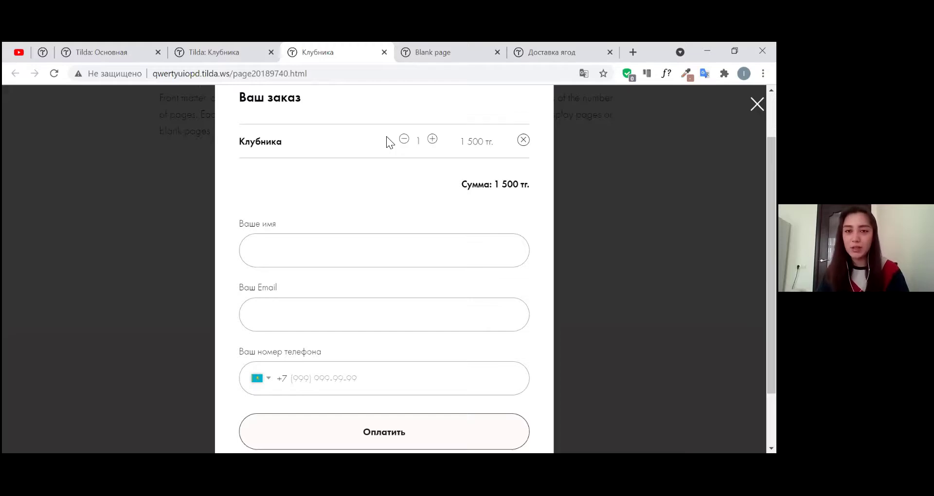
{"action": "scroll", "coordinate": [386, 136], "scroll_direction": "up", "scroll_amount": 1}
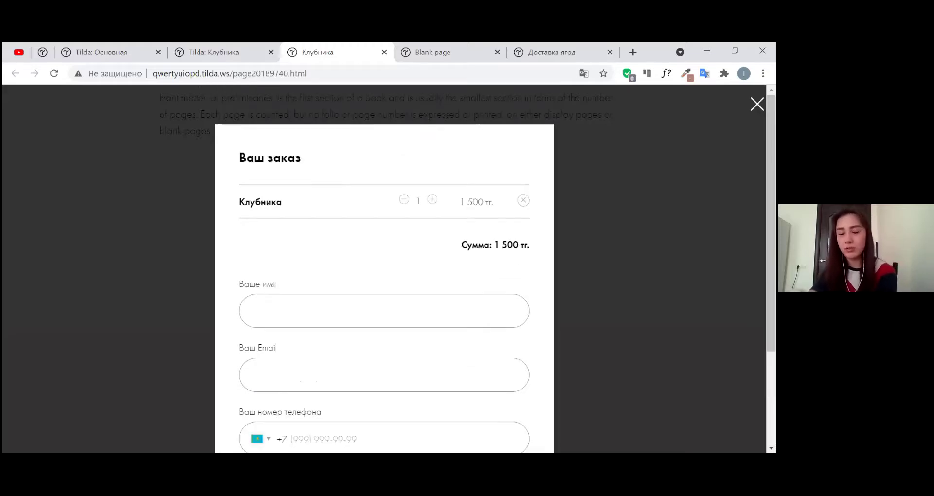
{"action": "key", "text": "Escape"}
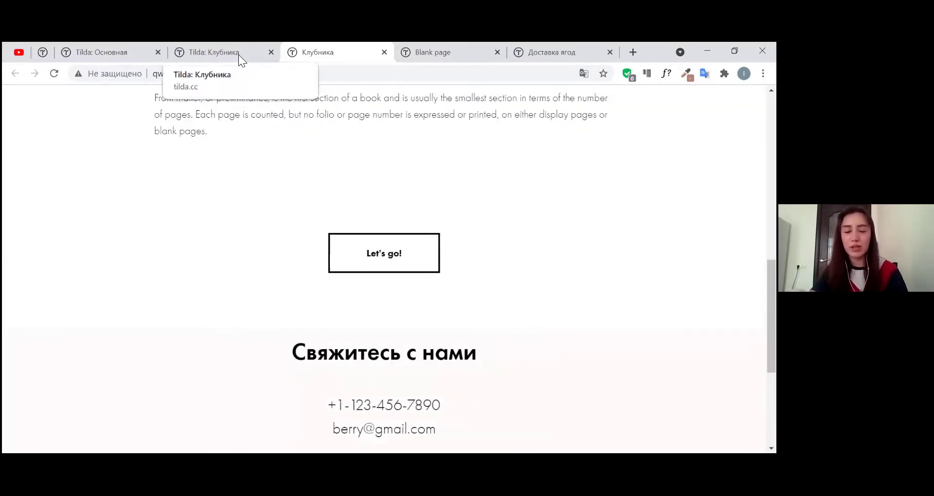
- Close the published Клубника page and the outdated Blank page copy
{"action": "left_click", "coordinate": [384, 52]}
{"action": "scroll", "coordinate": [329, 122], "scroll_direction": "down", "scroll_amount": 7}
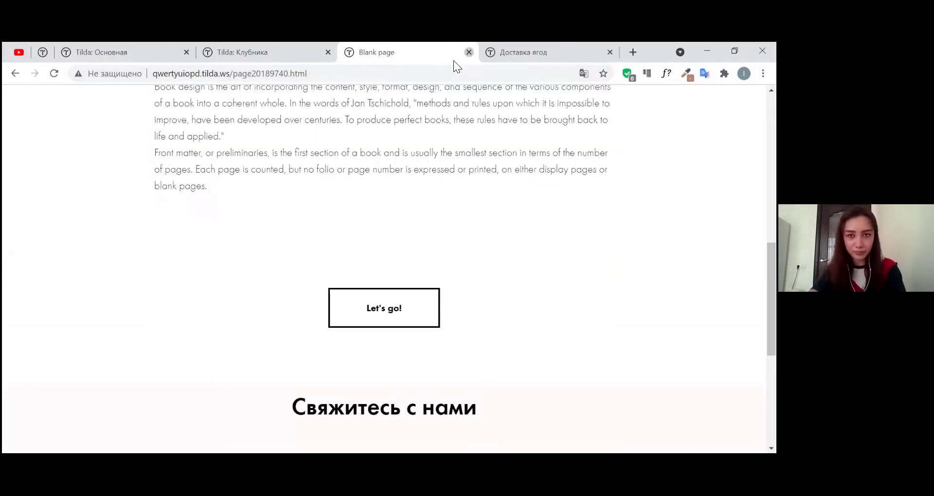
{"action": "left_click", "coordinate": [469, 52]}
- Review the Ассортимент section in the main page's editor and its Замороженные and Сушеные categories on the published site
{"action": "left_click", "coordinate": [115, 42]}
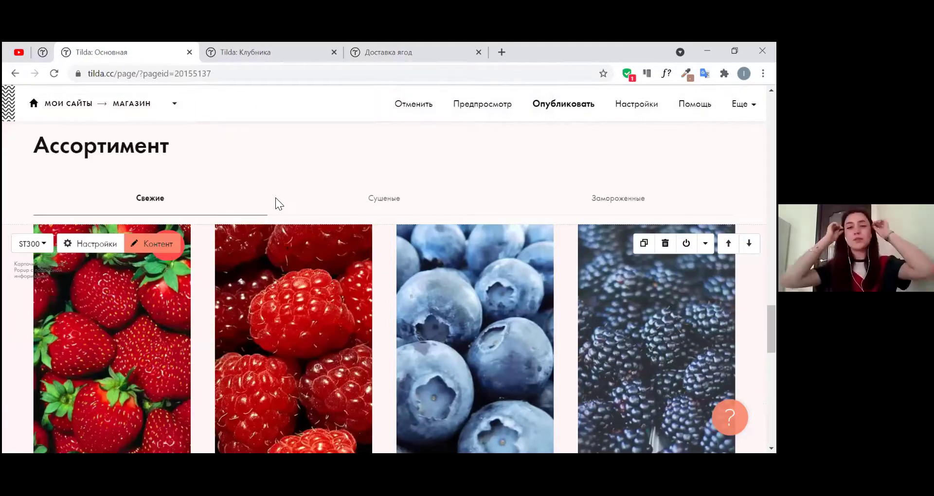
{"action": "scroll", "coordinate": [312, 243], "scroll_direction": "down", "scroll_amount": 3}
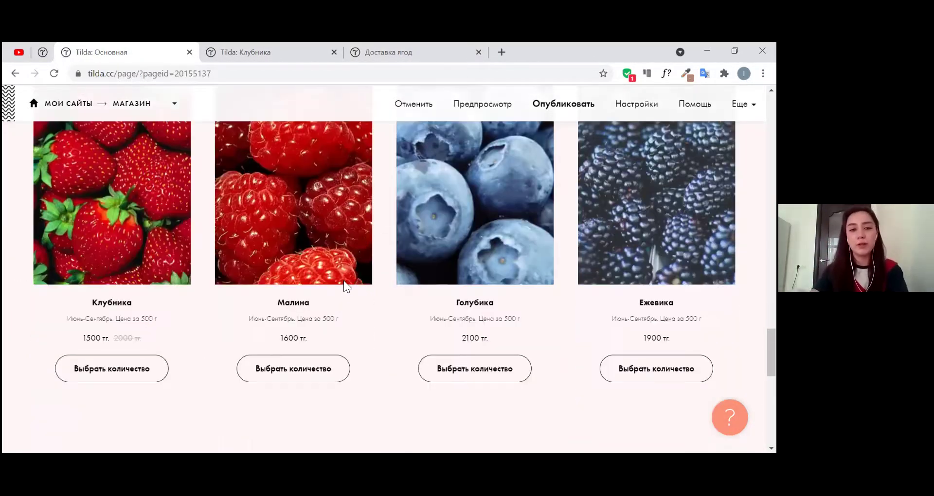
{"action": "scroll", "coordinate": [365, 323], "scroll_direction": "down", "scroll_amount": 5}
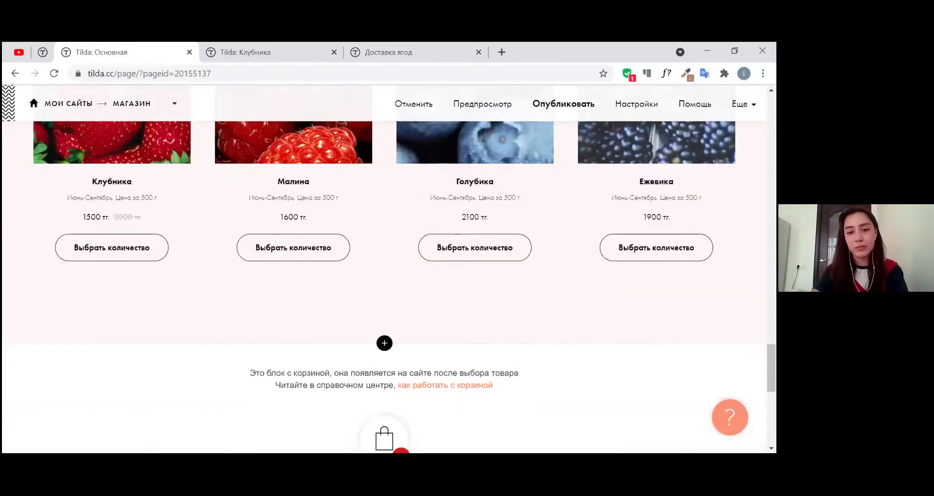
{"action": "scroll", "coordinate": [365, 323], "scroll_direction": "up", "scroll_amount": 4}
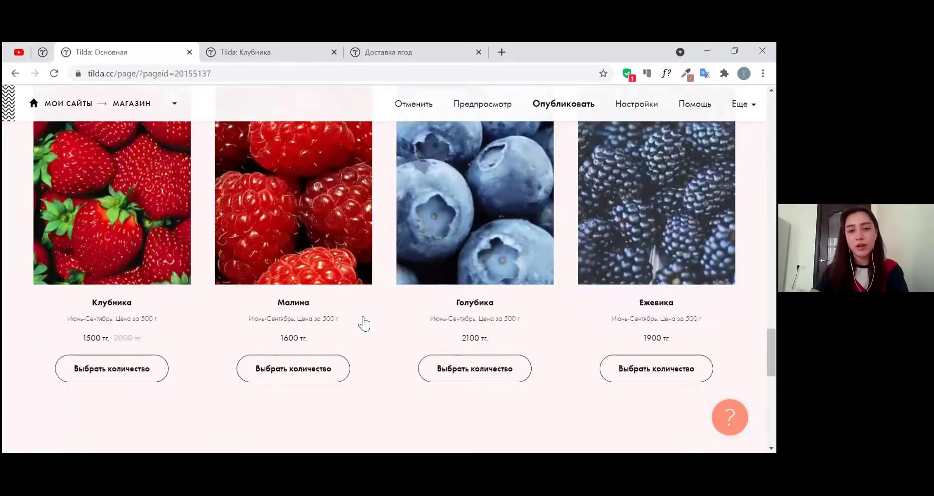
{"action": "scroll", "coordinate": [291, 323], "scroll_direction": "up", "scroll_amount": 2}
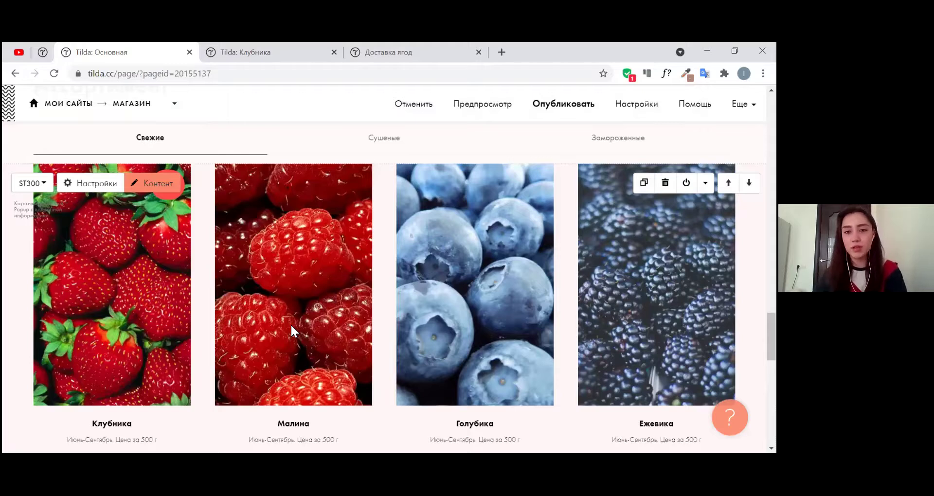
{"action": "scroll", "coordinate": [291, 323], "scroll_direction": "up", "scroll_amount": 2}
{"action": "left_click", "coordinate": [389, 51]}
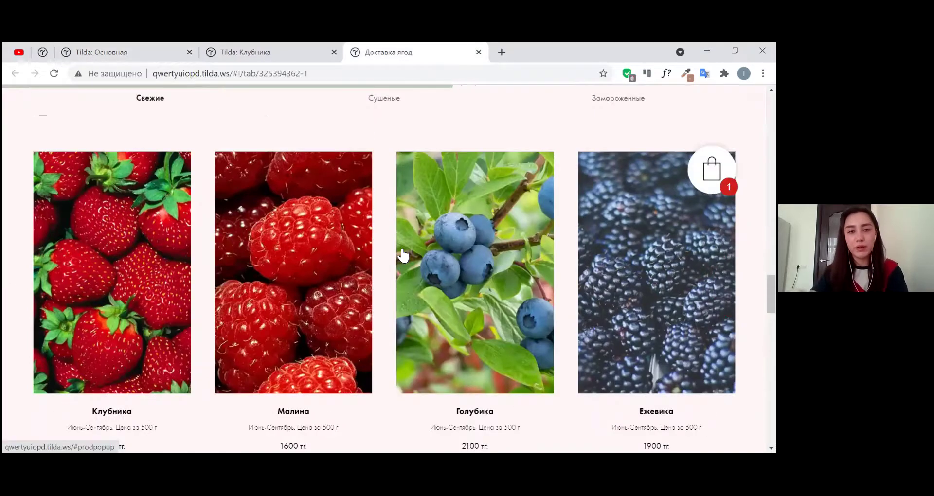
{"action": "scroll", "coordinate": [402, 254], "scroll_direction": "up", "scroll_amount": 1}
{"action": "left_click", "coordinate": [383, 160]}
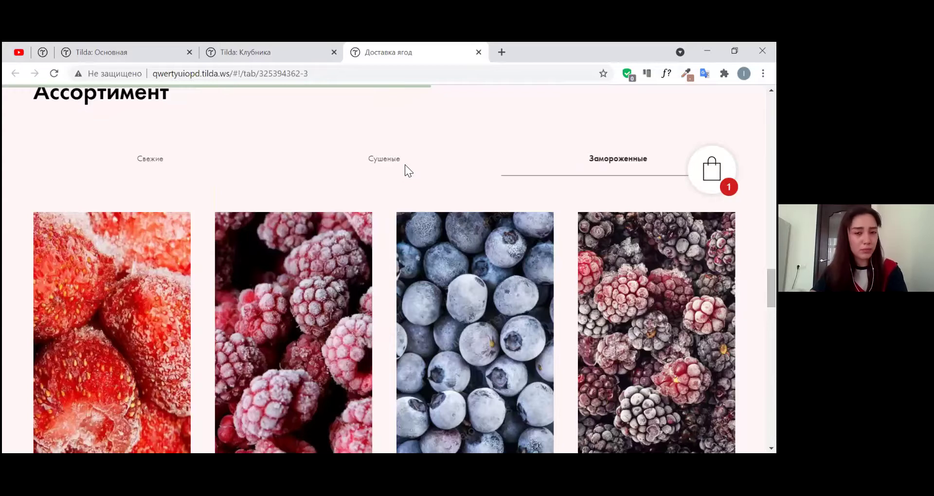
{"action": "left_click", "coordinate": [404, 164]}
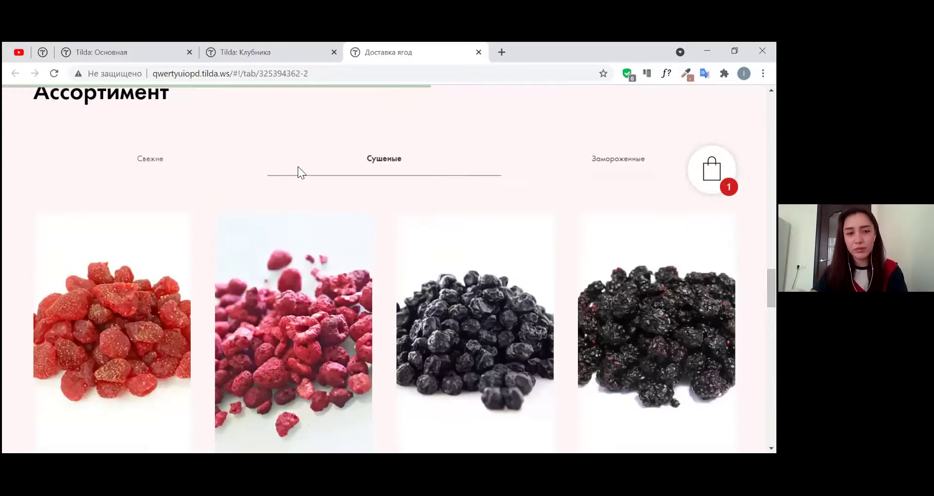
- Dismiss the Клубника publication notice and open the Доставка ягод page in the editor at its dried berry product cards
{"action": "left_click", "coordinate": [184, 158]}
{"action": "left_click", "coordinate": [258, 52]}
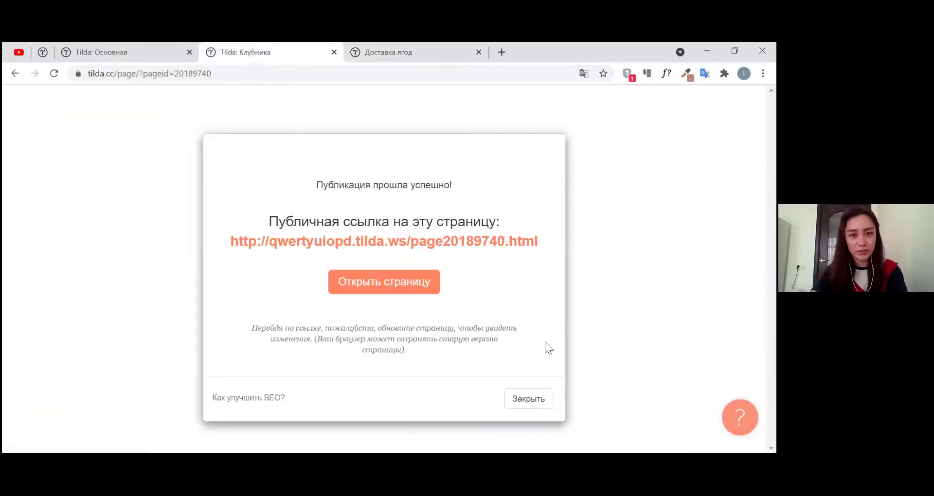
{"action": "left_click", "coordinate": [521, 399]}
{"action": "left_click", "coordinate": [174, 106]}
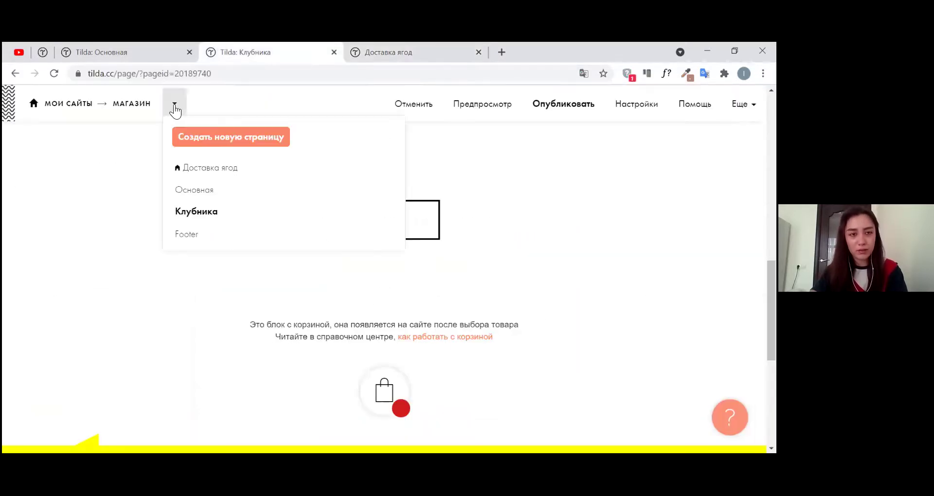
{"action": "left_click", "coordinate": [212, 168]}
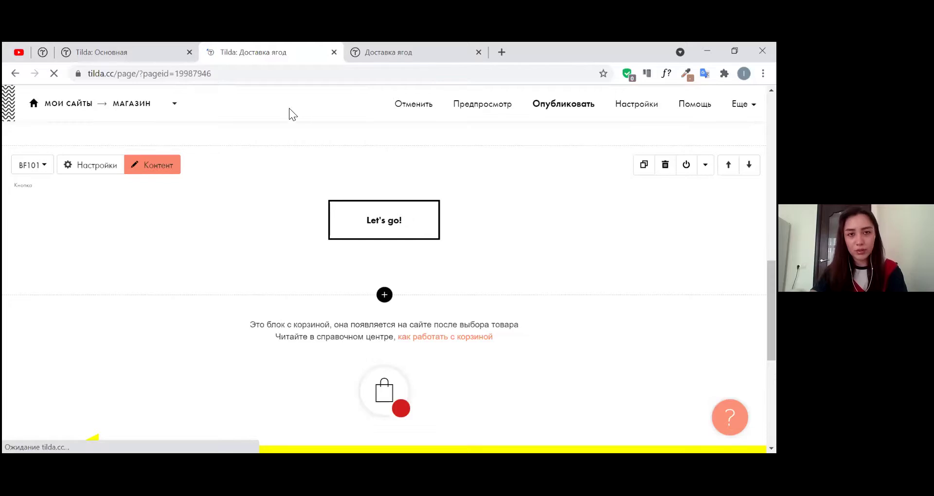
{"action": "scroll", "coordinate": [384, 268], "scroll_direction": "down", "scroll_amount": 15}
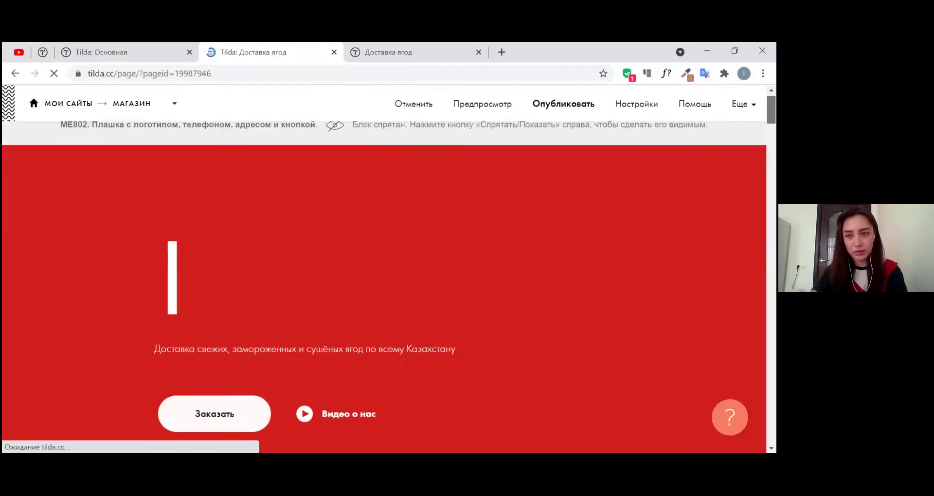
{"action": "scroll", "coordinate": [384, 287], "scroll_direction": "down", "scroll_amount": 5}
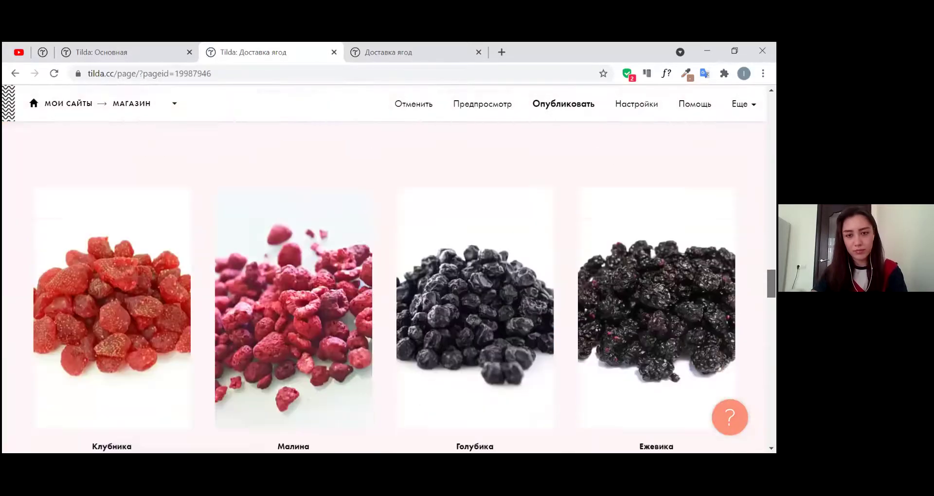
{"action": "scroll", "coordinate": [384, 335], "scroll_direction": "down", "scroll_amount": 5}
{"action": "scroll", "coordinate": [400, 136], "scroll_direction": "up", "scroll_amount": 6}
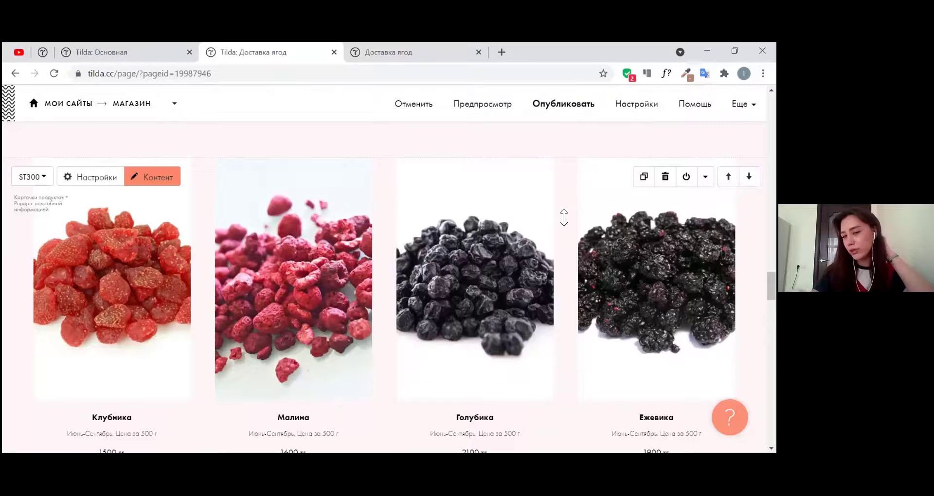
{"action": "scroll", "coordinate": [468, 217], "scroll_direction": "down", "scroll_amount": 3}
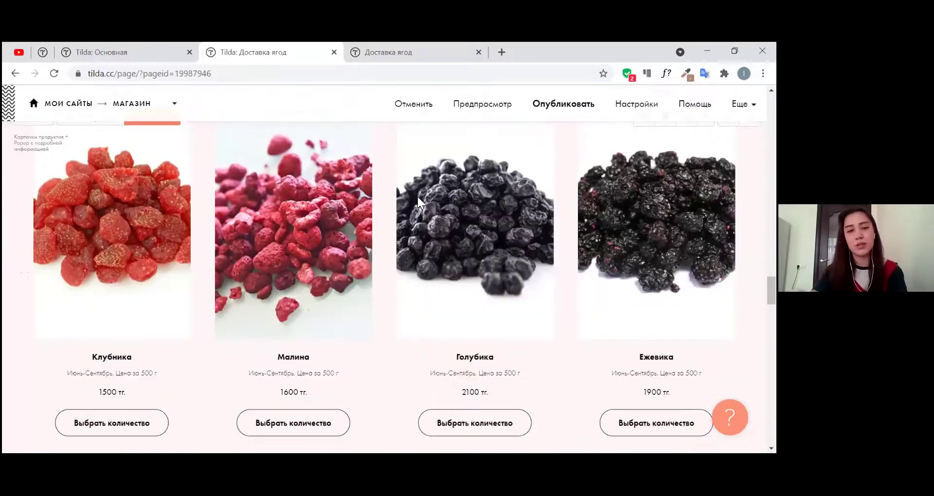
- Look up the Меню category of the block library from the Ассортимент section of the Основная page and close the library
{"action": "left_click", "coordinate": [129, 52]}
{"action": "scroll", "coordinate": [430, 363], "scroll_direction": "down", "scroll_amount": 3}
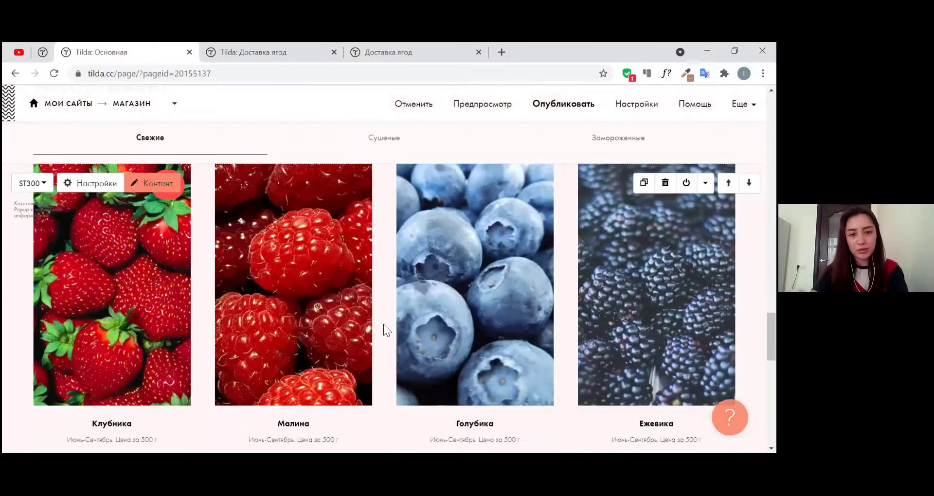
{"action": "scroll", "coordinate": [381, 323], "scroll_direction": "up", "scroll_amount": 1}
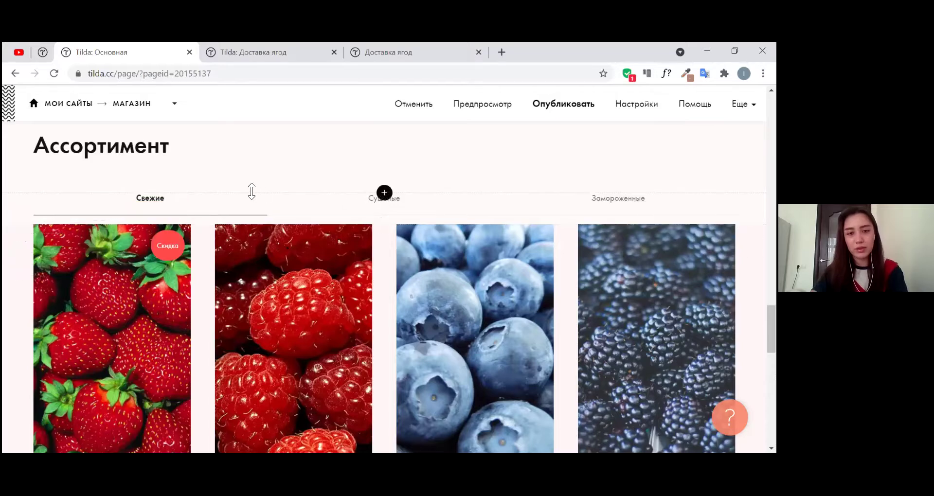
{"action": "left_click", "coordinate": [384, 224]}
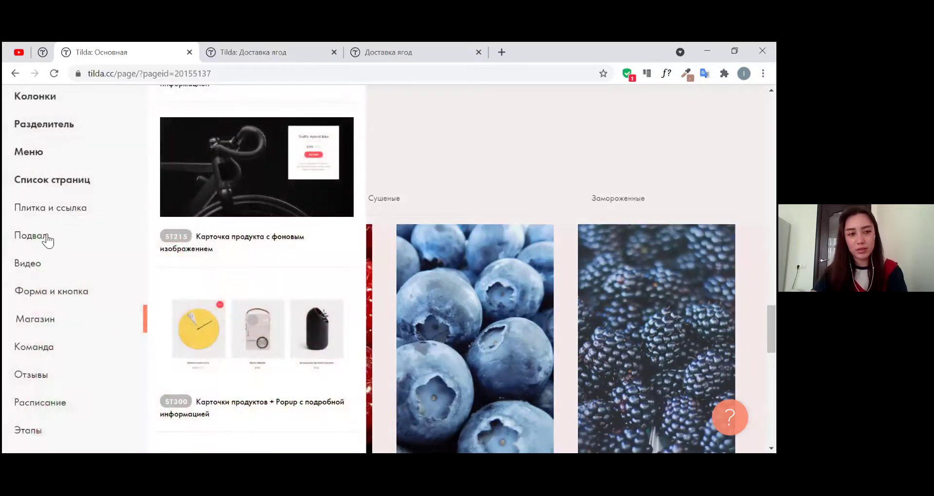
{"action": "scroll", "coordinate": [53, 233], "scroll_direction": "up", "scroll_amount": 1}
{"action": "left_click", "coordinate": [47, 224]}
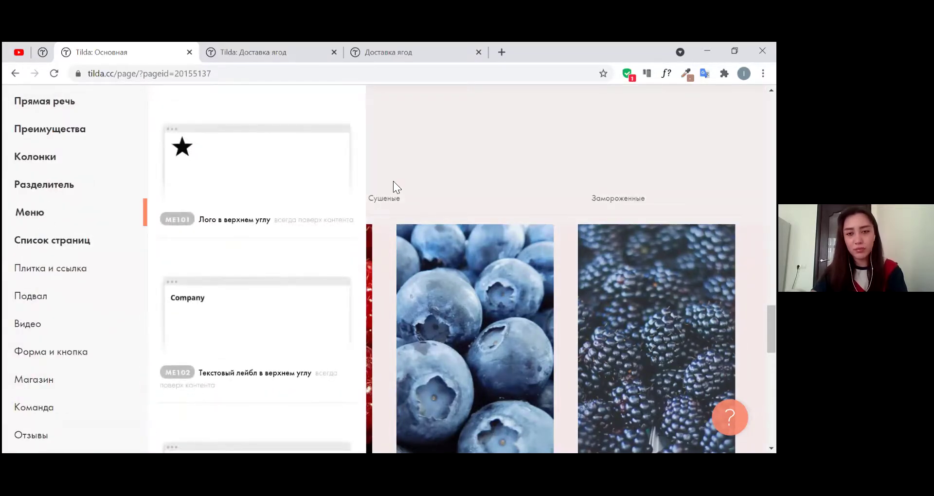
{"action": "left_click", "coordinate": [396, 188]}
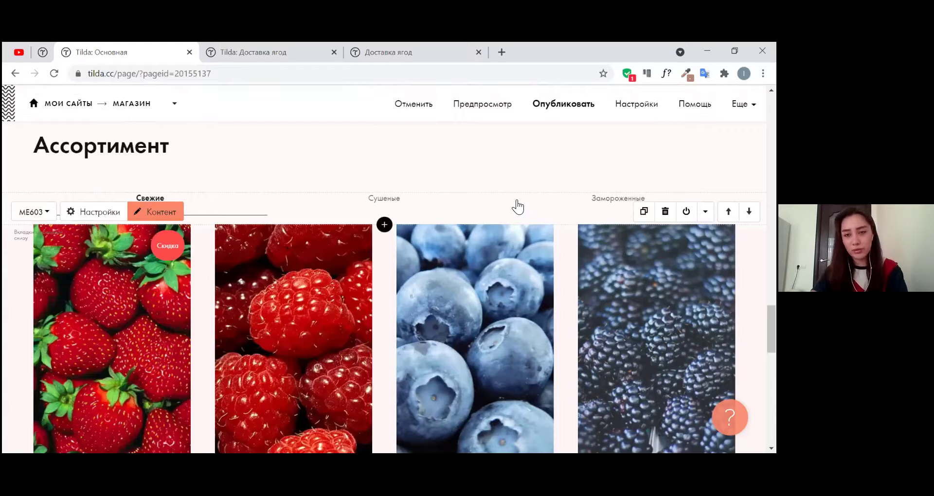
- Examine the fresh berry cards below the category tabs on the Основная page, down to the cart block
{"action": "scroll", "coordinate": [518, 207], "scroll_direction": "down", "scroll_amount": 5}
{"action": "scroll", "coordinate": [517, 205], "scroll_direction": "up", "scroll_amount": 3}
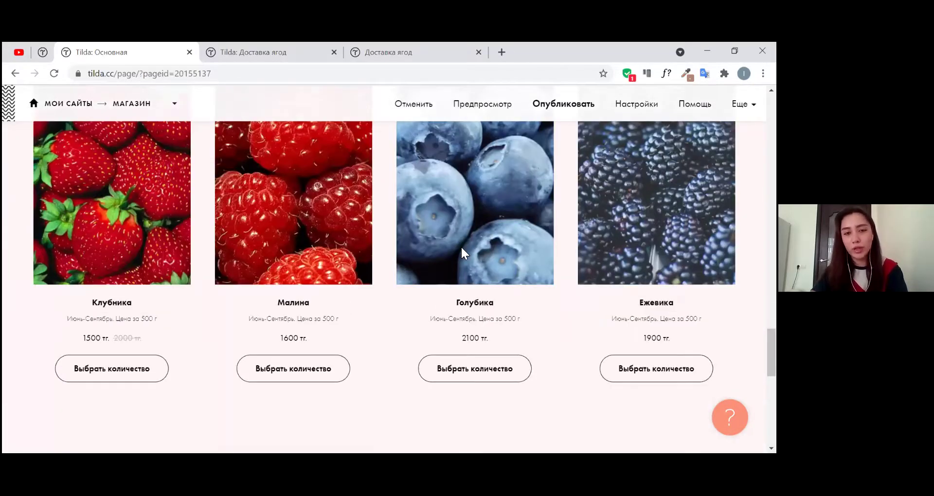
{"action": "scroll", "coordinate": [517, 207], "scroll_direction": "up", "scroll_amount": 3}
{"action": "scroll", "coordinate": [346, 197], "scroll_direction": "down", "scroll_amount": 1}
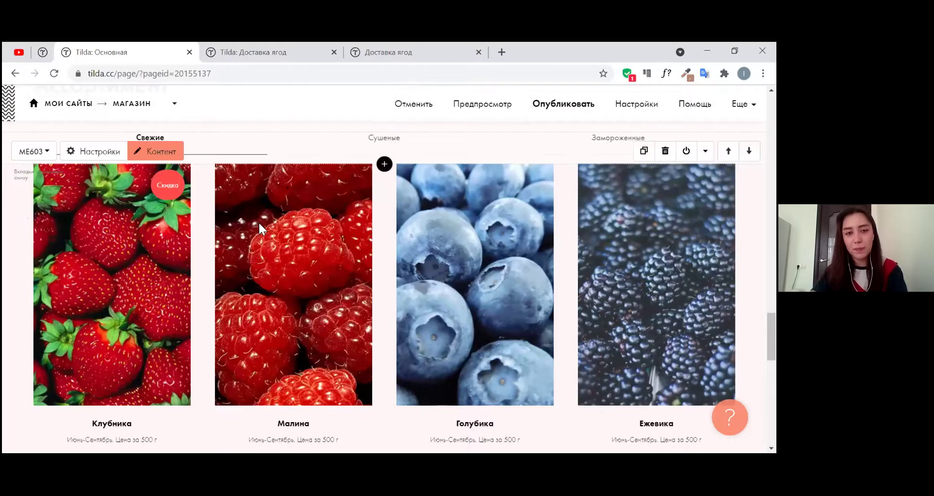
{"action": "scroll", "coordinate": [258, 221], "scroll_direction": "down", "scroll_amount": 1}
{"action": "scroll", "coordinate": [385, 268], "scroll_direction": "down", "scroll_amount": 3}
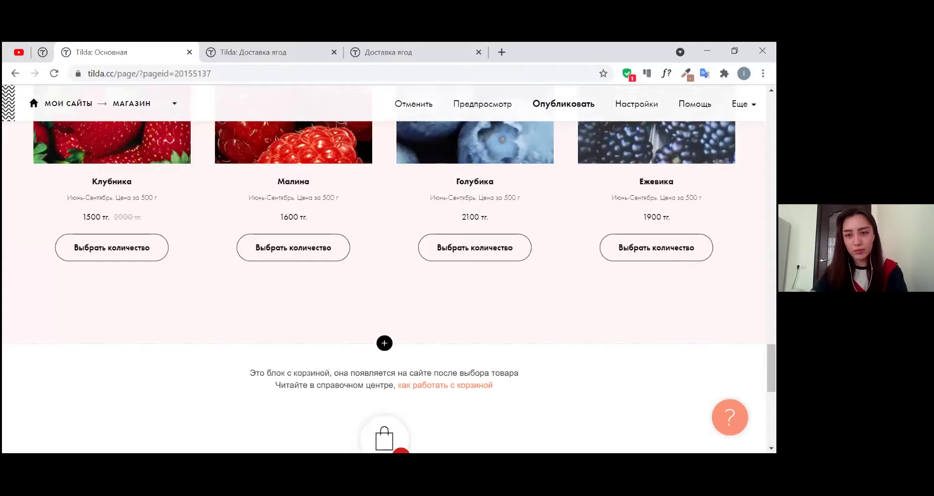
{"action": "scroll", "coordinate": [454, 158], "scroll_direction": "up", "scroll_amount": 3}
{"action": "scroll", "coordinate": [454, 158], "scroll_direction": "up", "scroll_amount": 2}
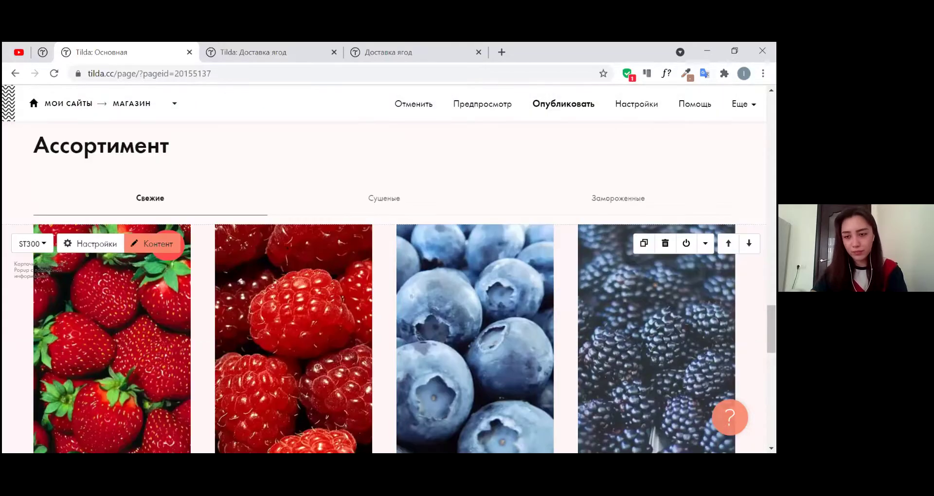
- Copy the dried berry ST300 block from the Доставка ягод page and paste it below the fresh berry cards on Основная
{"action": "key", "text": "ctrl+Tab"}
{"action": "scroll", "coordinate": [385, 267], "scroll_direction": "up", "scroll_amount": 1}
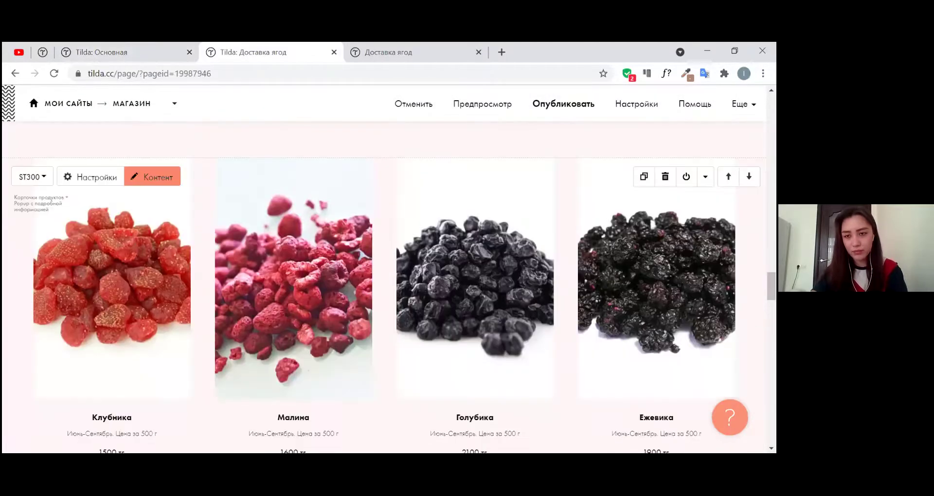
{"action": "left_click", "coordinate": [705, 177]}
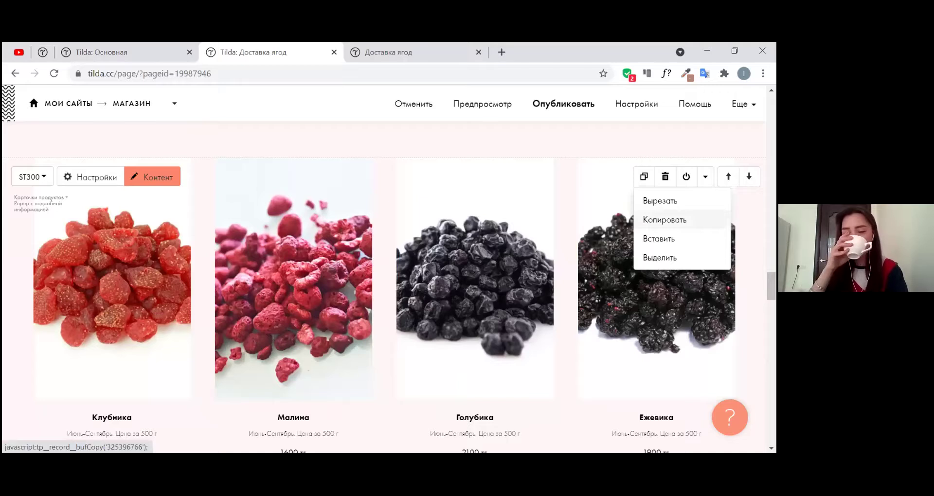
{"action": "left_click", "coordinate": [663, 217]}
{"action": "key", "text": "ctrl+shift+Tab"}
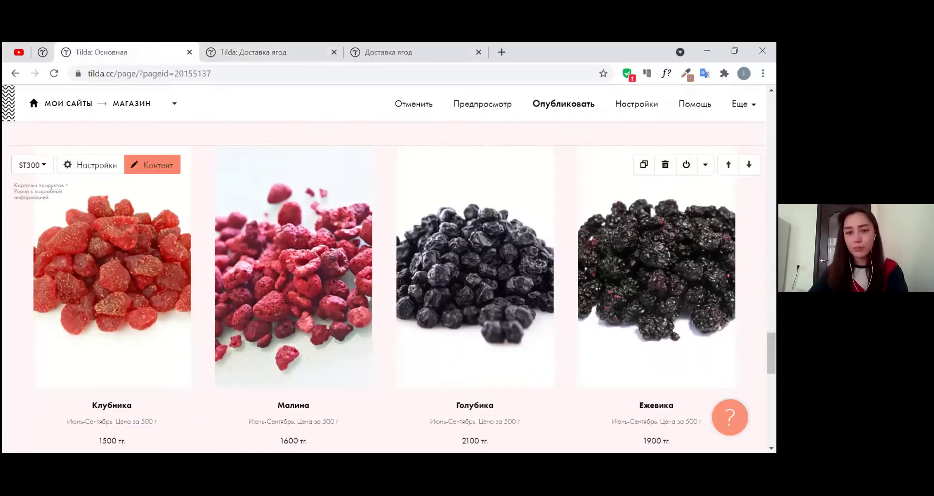
- Copy the frozen berry ST300 block from the Доставка ягод page and paste it into the Основная page
{"action": "left_click", "coordinate": [262, 52]}
{"action": "scroll", "coordinate": [390, 267], "scroll_direction": "down", "scroll_amount": 4}
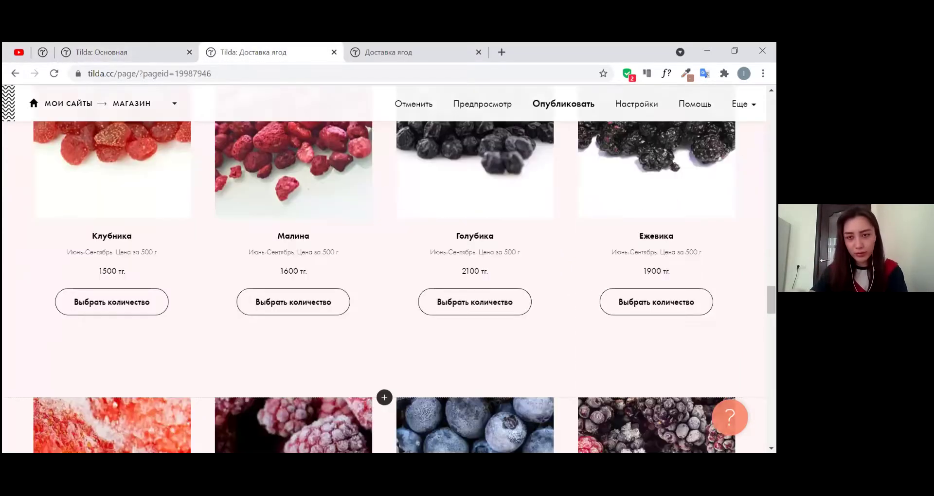
{"action": "scroll", "coordinate": [389, 270], "scroll_direction": "down", "scroll_amount": 1}
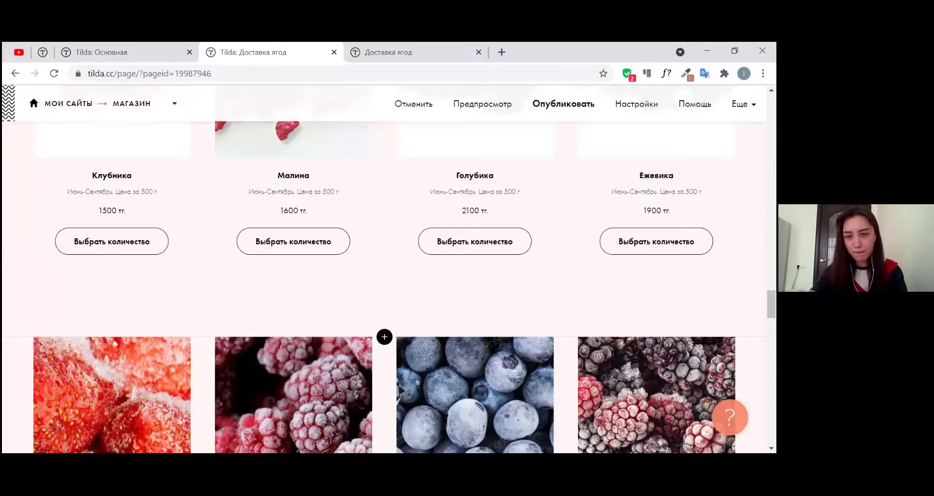
{"action": "scroll", "coordinate": [389, 270], "scroll_direction": "down", "scroll_amount": 2}
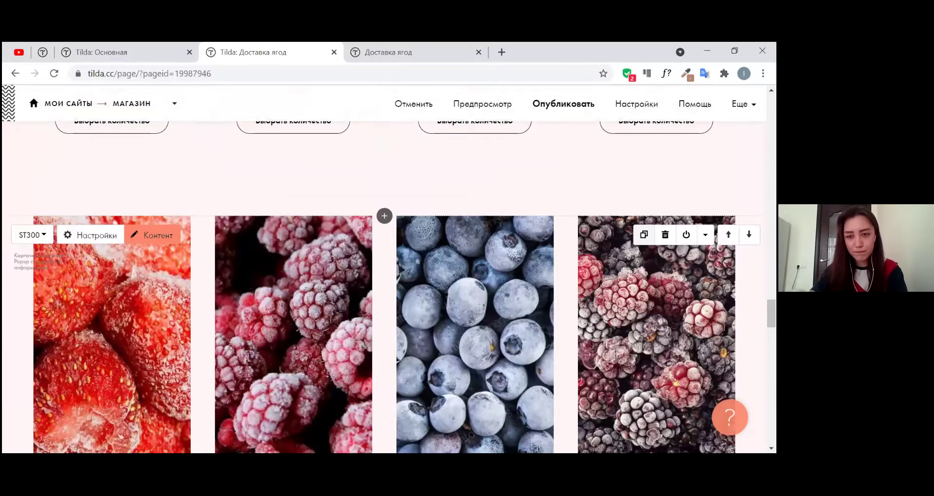
{"action": "left_click", "coordinate": [705, 234]}
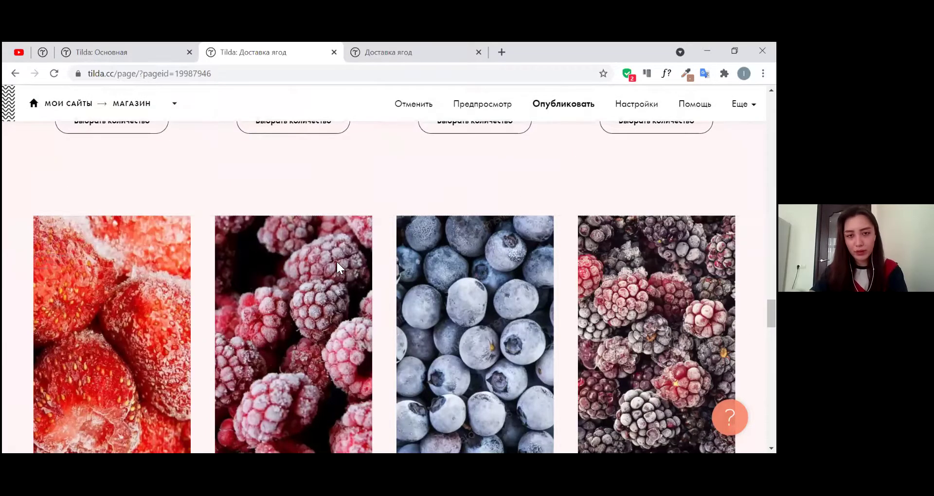
{"action": "key", "text": "ctrl+shift+Tab"}
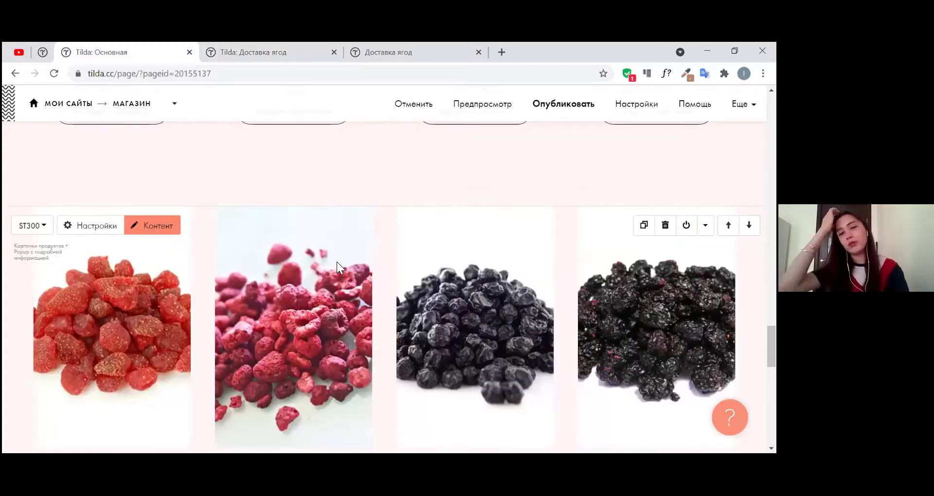
- Review the category tabs and the order of the product card blocks in the Ассортимент section of Основная
{"action": "scroll", "coordinate": [336, 262], "scroll_direction": "up", "scroll_amount": 5}
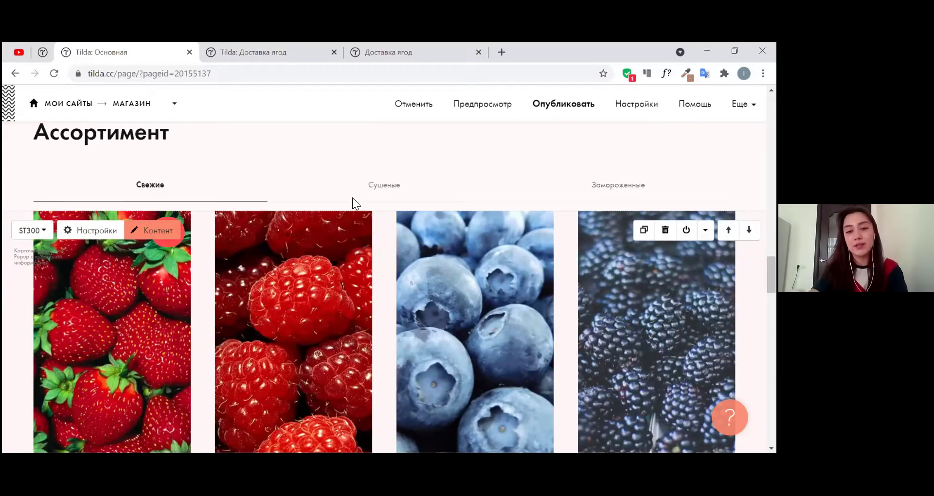
{"action": "scroll", "coordinate": [384, 335], "scroll_direction": "down", "scroll_amount": 1}
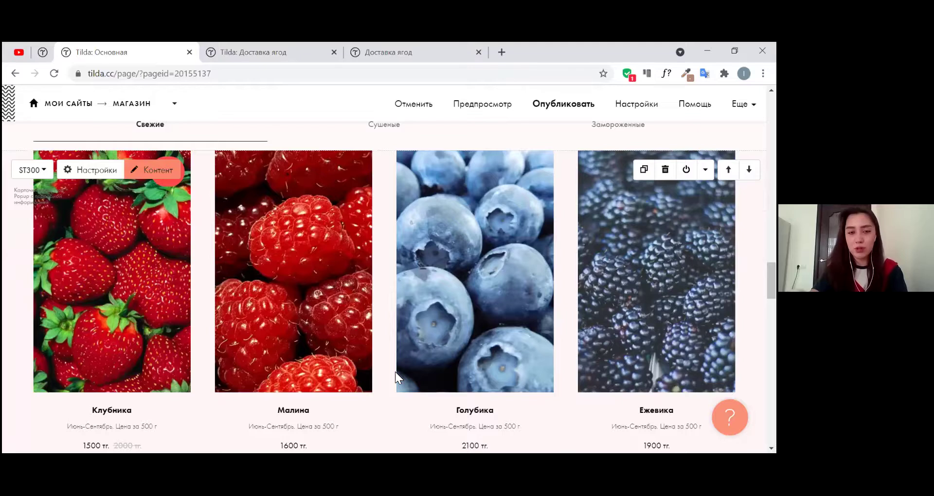
{"action": "scroll", "coordinate": [395, 372], "scroll_direction": "down", "scroll_amount": 2}
{"action": "scroll", "coordinate": [288, 305], "scroll_direction": "down", "scroll_amount": 2}
{"action": "scroll", "coordinate": [136, 267], "scroll_direction": "down", "scroll_amount": 1}
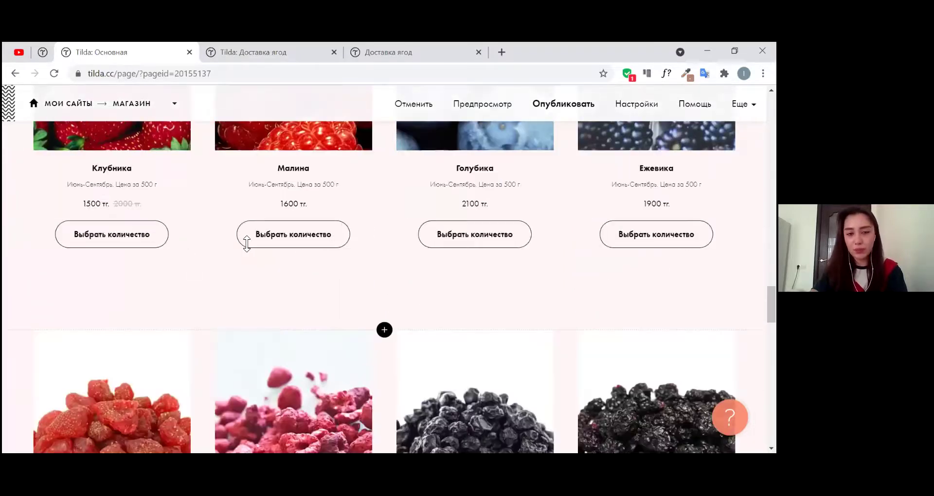
{"action": "scroll", "coordinate": [160, 243], "scroll_direction": "down", "scroll_amount": 1}
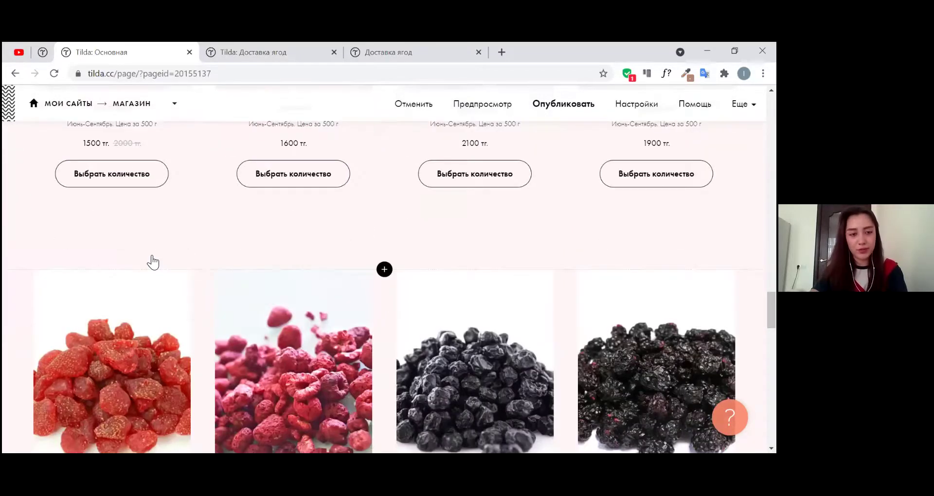
{"action": "scroll", "coordinate": [152, 262], "scroll_direction": "up", "scroll_amount": 6}
- Link the fresh berry card block to the Свежие tab in the content of the ME603 tabs block
{"action": "left_click", "coordinate": [153, 258]}
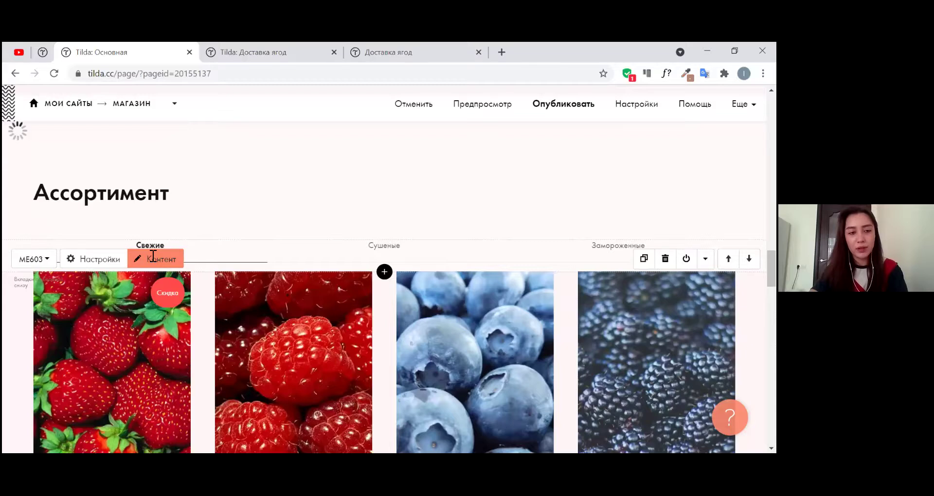
{"action": "scroll", "coordinate": [153, 253], "scroll_direction": "down", "scroll_amount": 1}
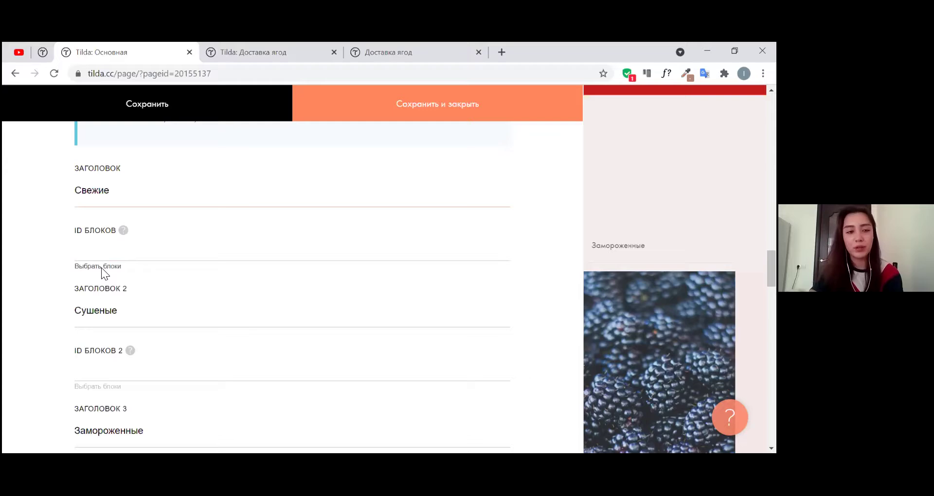
{"action": "left_click", "coordinate": [181, 238]}
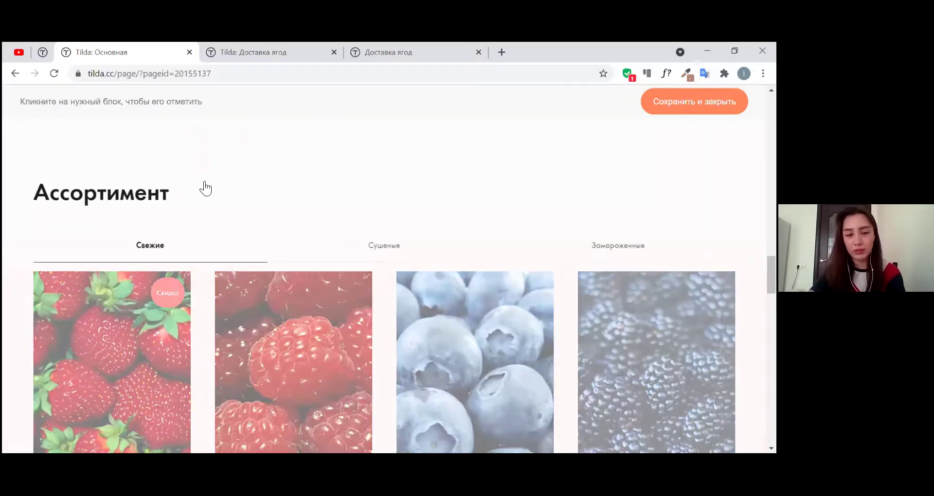
{"action": "scroll", "coordinate": [142, 279], "scroll_direction": "up", "scroll_amount": 1}
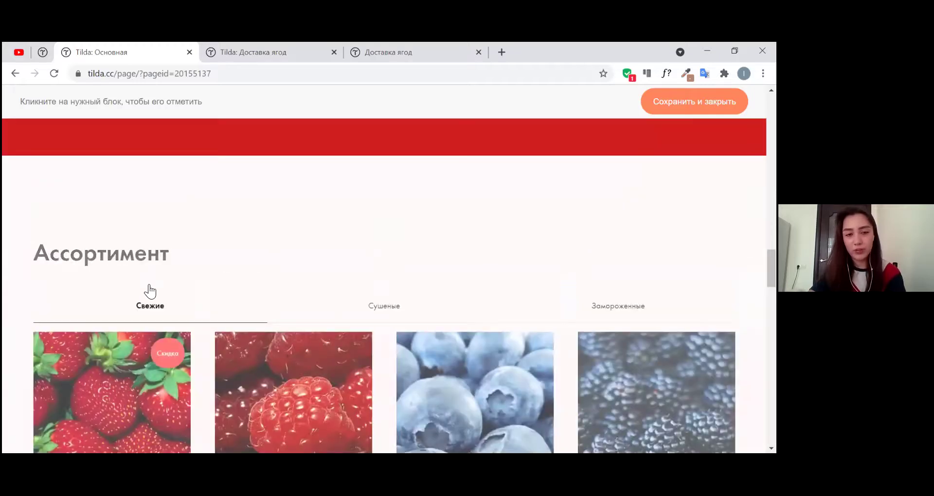
{"action": "scroll", "coordinate": [208, 271], "scroll_direction": "down", "scroll_amount": 3}
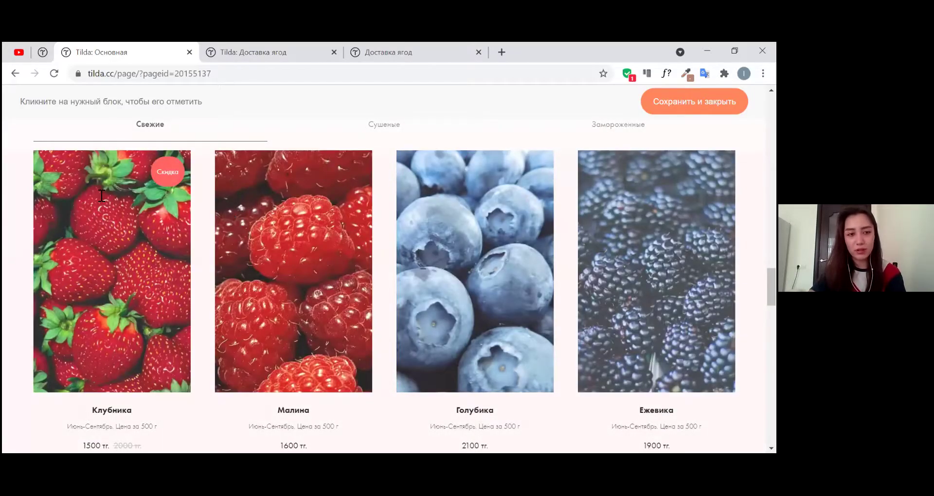
{"action": "left_click", "coordinate": [130, 279]}
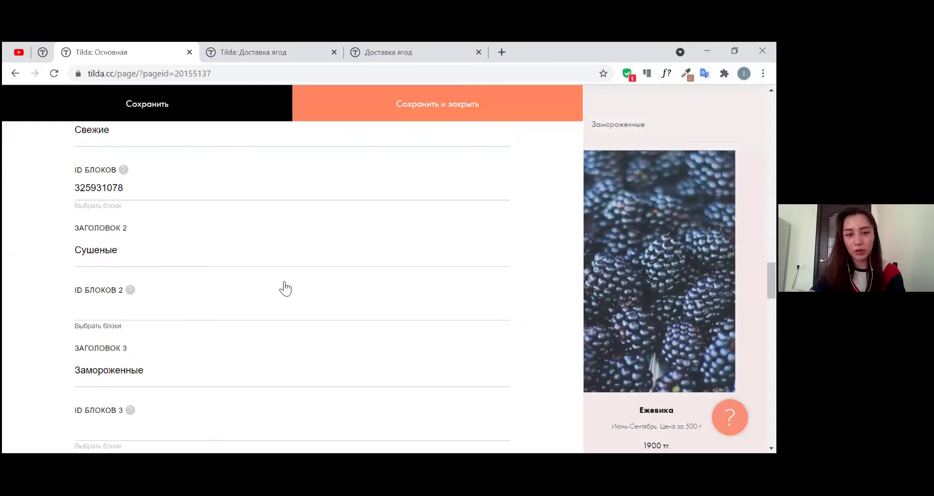
- Link the dried berry card block to the Сушеные tab in the tabs block content
{"action": "left_click", "coordinate": [243, 321]}
{"action": "scroll", "coordinate": [239, 253], "scroll_direction": "down", "scroll_amount": 8}
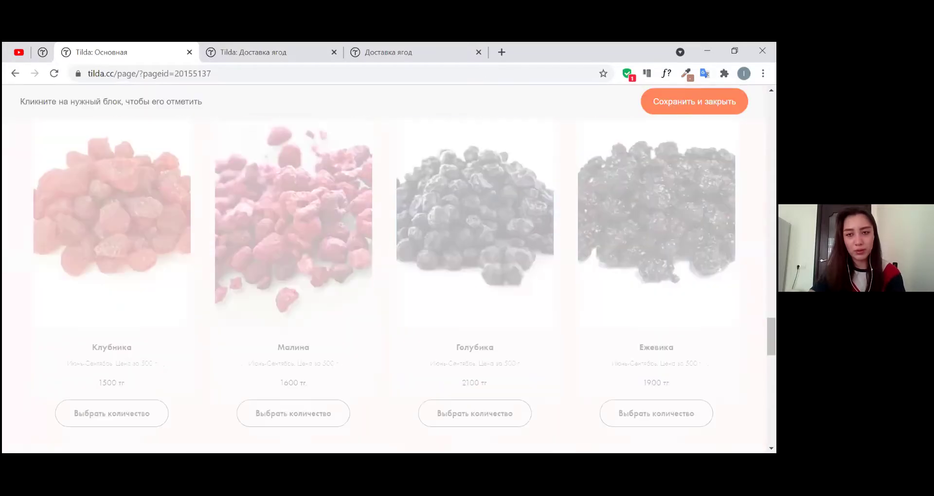
{"action": "left_click", "coordinate": [180, 329]}
{"action": "scroll", "coordinate": [106, 271], "scroll_direction": "down", "scroll_amount": 3}
{"action": "left_click", "coordinate": [104, 249]}
- Link the frozen berry card block to the Замороженные tab and save the tabs block content
{"action": "left_click", "coordinate": [112, 265]}
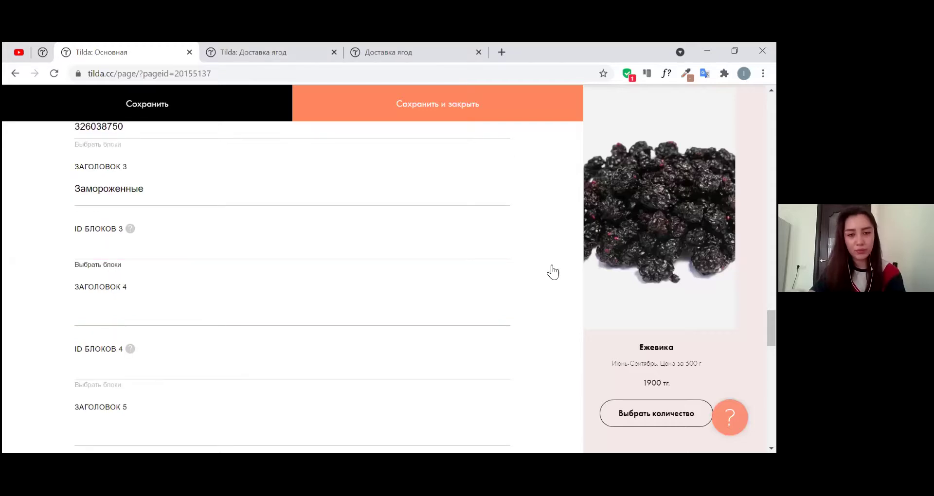
{"action": "scroll", "coordinate": [328, 257], "scroll_direction": "down", "scroll_amount": 3}
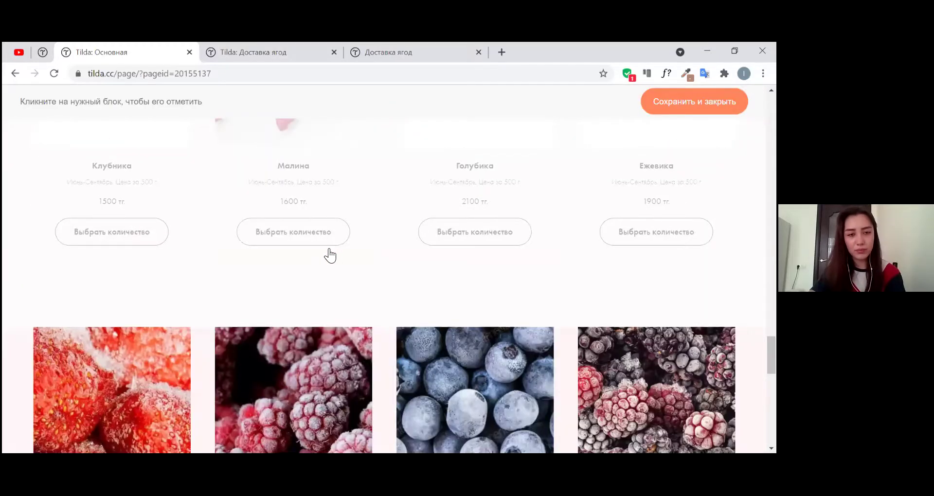
{"action": "scroll", "coordinate": [610, 152], "scroll_direction": "down", "scroll_amount": 3}
{"action": "scroll", "coordinate": [292, 243], "scroll_direction": "down", "scroll_amount": 3}
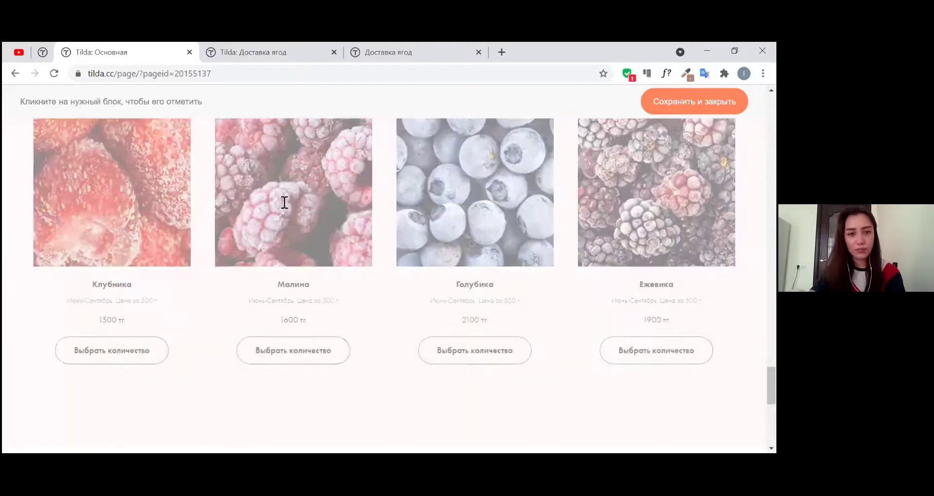
{"action": "left_click", "coordinate": [428, 105]}
{"action": "left_click", "coordinate": [426, 124]}
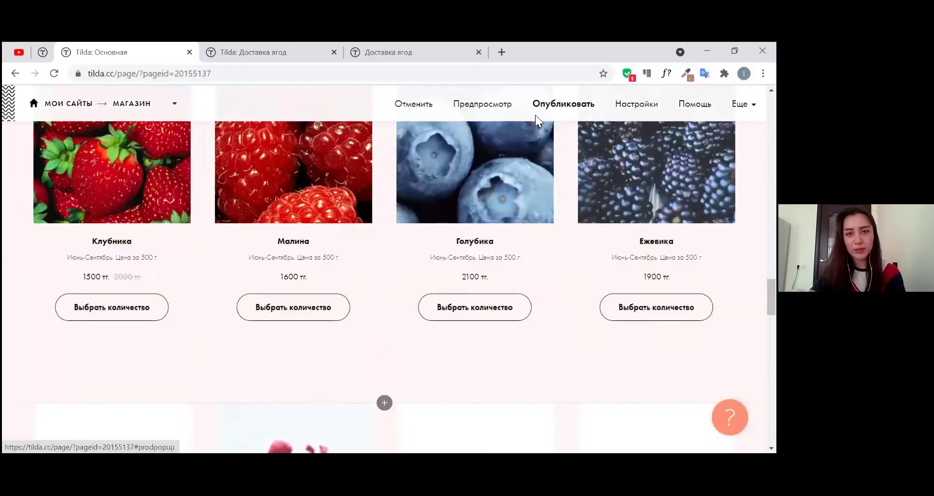
- Publish the Основная page and open its public link
{"action": "left_click", "coordinate": [535, 114]}
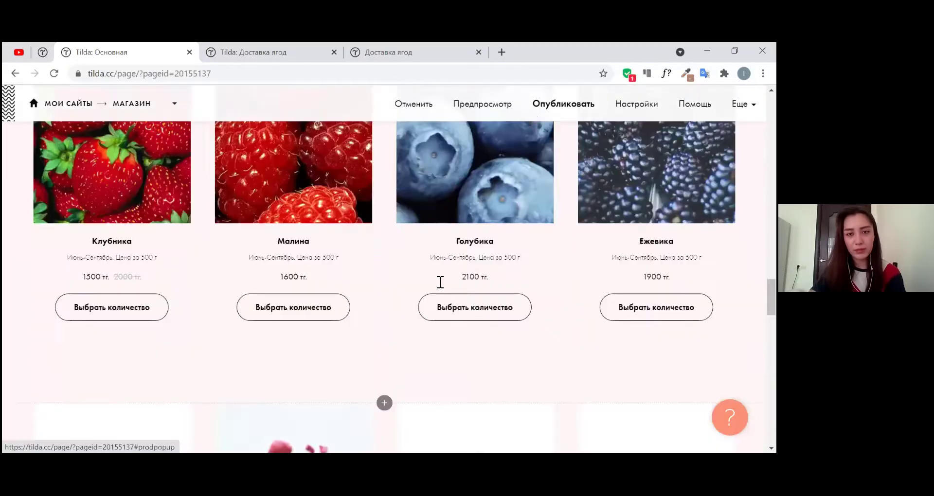
{"action": "left_click", "coordinate": [432, 326]}
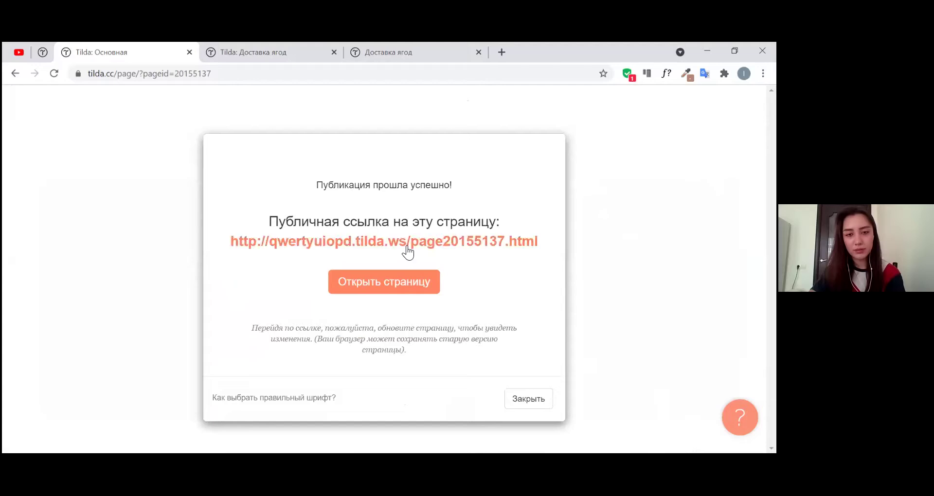
{"action": "left_click", "coordinate": [404, 242]}
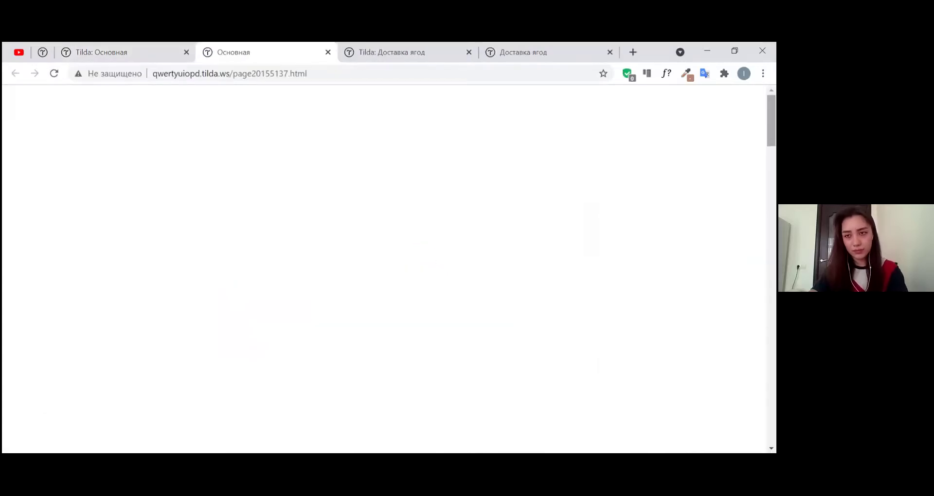
- Check the Ассортимент section on the published page, switching between the berry category tabs
{"action": "scroll", "coordinate": [385, 268], "scroll_direction": "down", "scroll_amount": 20}
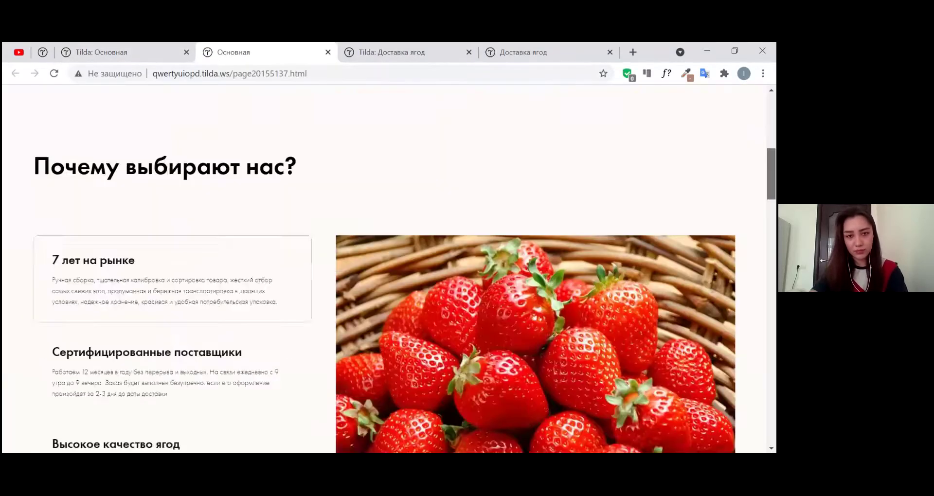
{"action": "scroll", "coordinate": [502, 265], "scroll_direction": "down", "scroll_amount": 3}
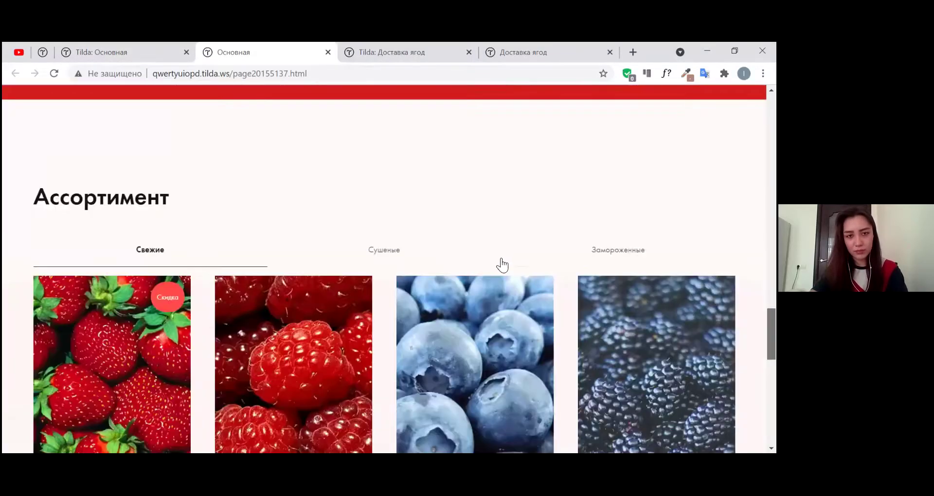
{"action": "scroll", "coordinate": [382, 169], "scroll_direction": "down", "scroll_amount": 5}
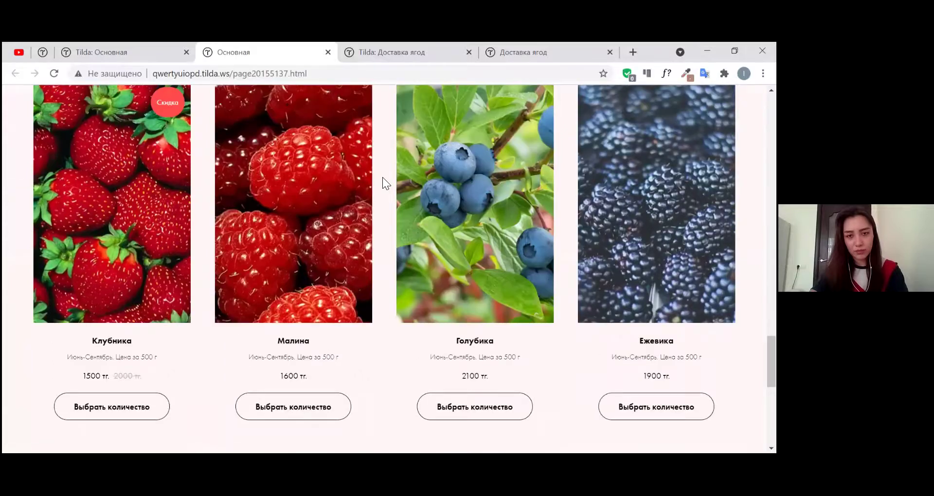
{"action": "scroll", "coordinate": [383, 178], "scroll_direction": "up", "scroll_amount": 3}
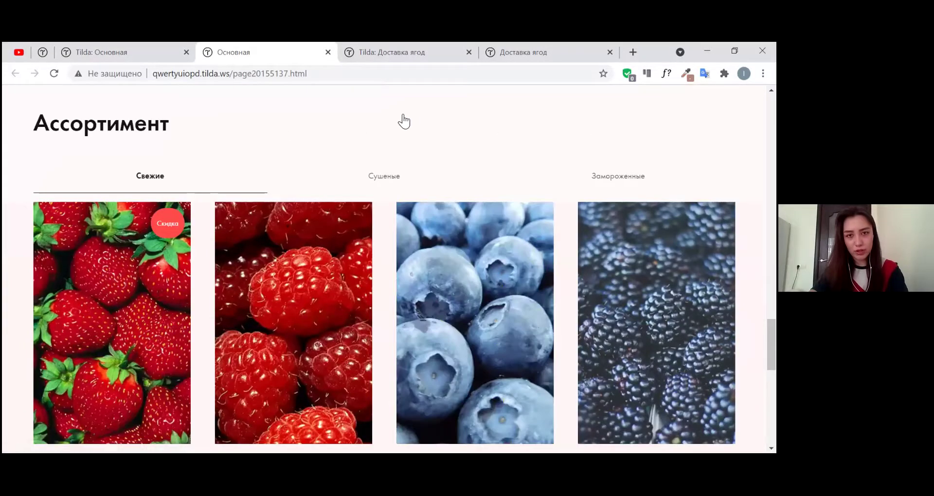
{"action": "left_click", "coordinate": [384, 176]}
{"action": "scroll", "coordinate": [165, 107], "scroll_direction": "down", "scroll_amount": 8}
{"action": "scroll", "coordinate": [163, 110], "scroll_direction": "up", "scroll_amount": 7}
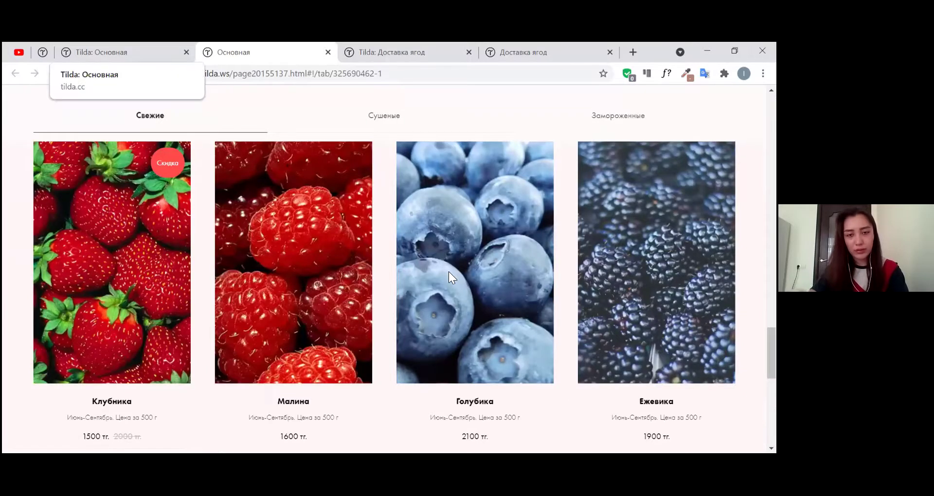
- Return to the Основная page editor and examine the fresh berry product cards below the Ассортимент tabs
{"action": "left_click", "coordinate": [97, 52]}
{"action": "scroll", "coordinate": [448, 270], "scroll_direction": "down", "scroll_amount": 7}
{"action": "scroll", "coordinate": [448, 270], "scroll_direction": "up", "scroll_amount": 6}
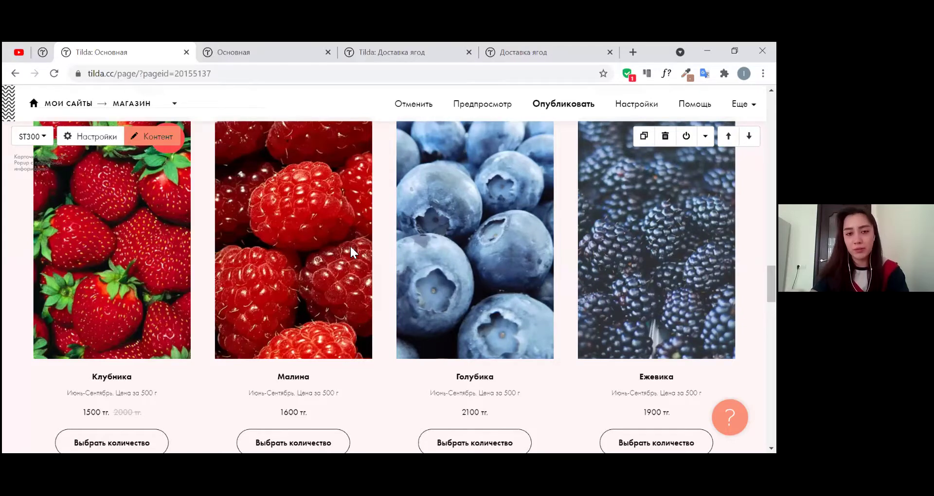
{"action": "scroll", "coordinate": [500, 262], "scroll_direction": "down", "scroll_amount": 2}
{"action": "scroll", "coordinate": [500, 262], "scroll_direction": "up", "scroll_amount": 3}
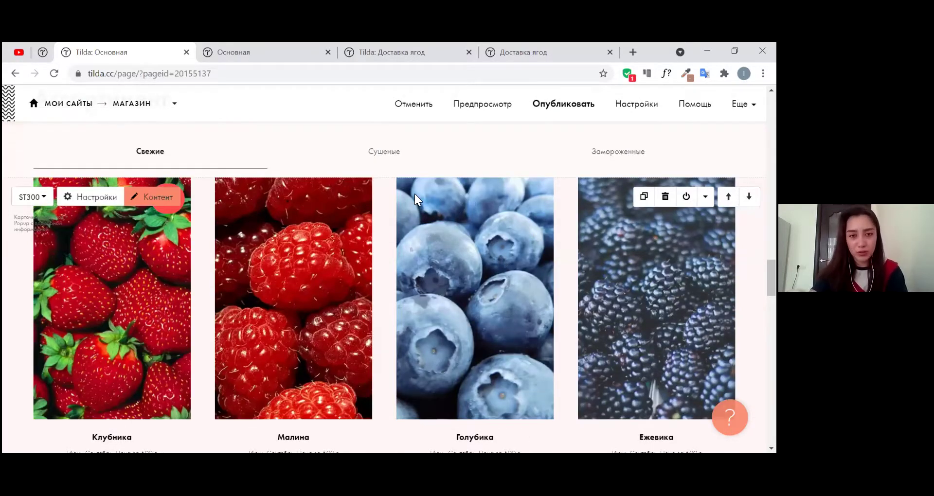
{"action": "scroll", "coordinate": [414, 194], "scroll_direction": "down", "scroll_amount": 1}
{"action": "scroll", "coordinate": [373, 201], "scroll_direction": "down", "scroll_amount": 1}
{"action": "scroll", "coordinate": [372, 202], "scroll_direction": "up", "scroll_amount": 4}
{"action": "scroll", "coordinate": [373, 202], "scroll_direction": "down", "scroll_amount": 6}
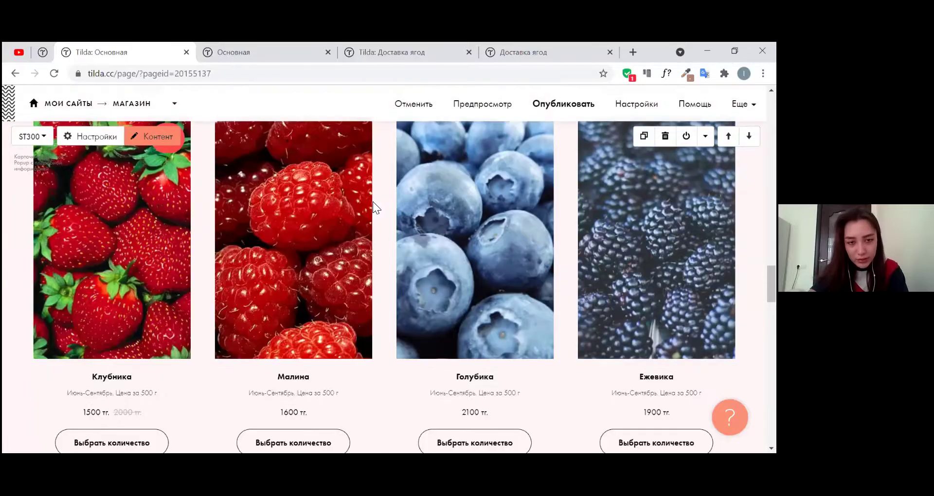
{"action": "scroll", "coordinate": [372, 202], "scroll_direction": "up", "scroll_amount": 3}
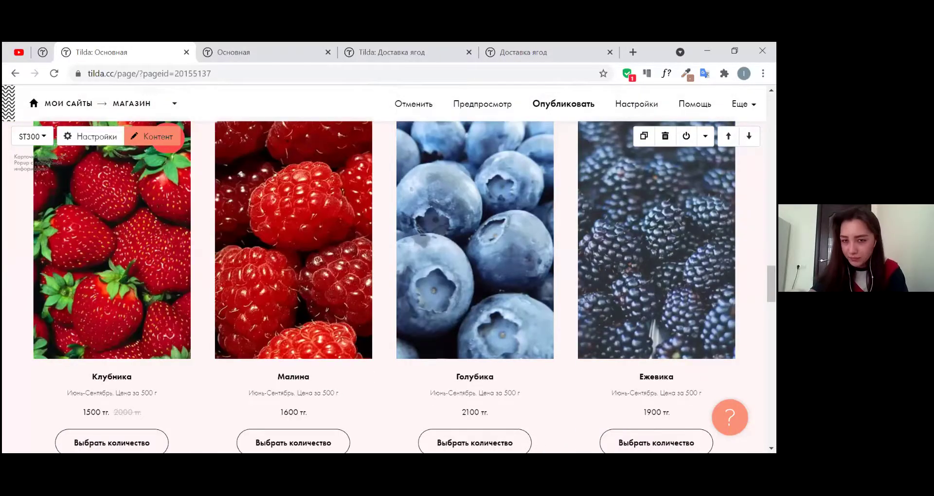
{"action": "left_click", "coordinate": [135, 139]}
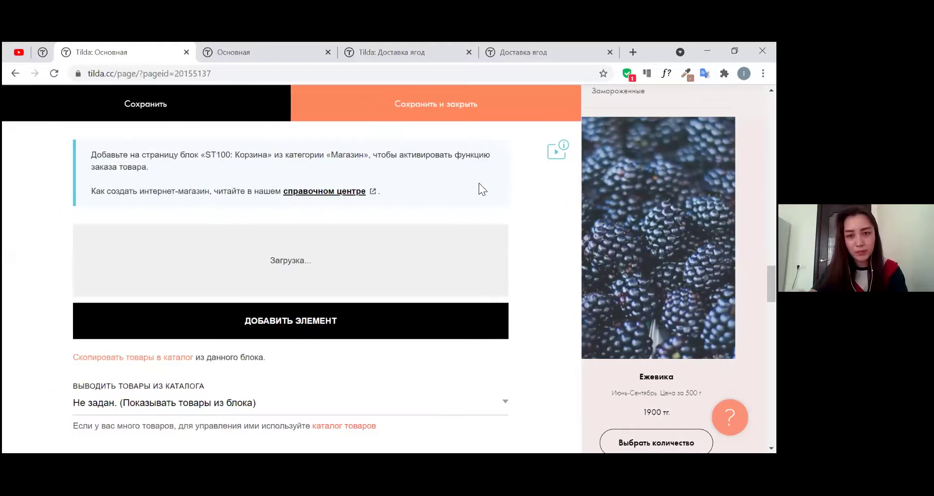
{"action": "left_click", "coordinate": [620, 214]}
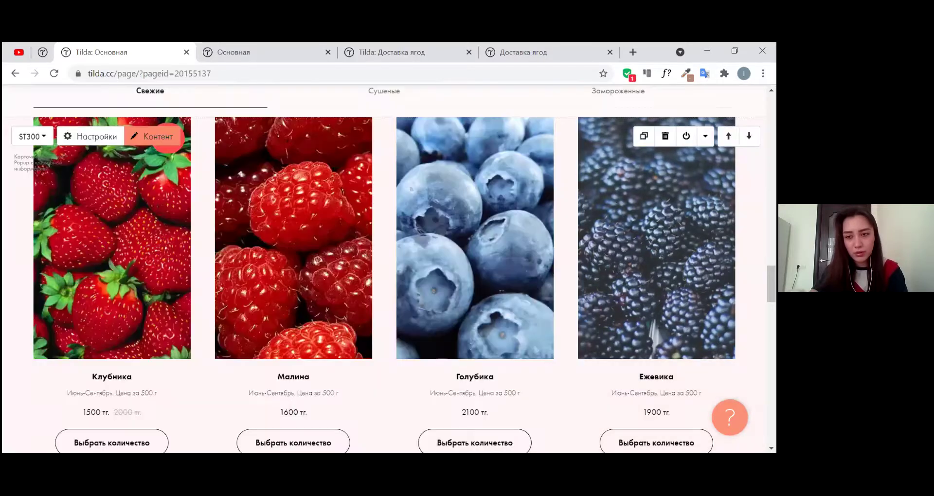
{"action": "scroll", "coordinate": [417, 258], "scroll_direction": "down", "scroll_amount": 5}
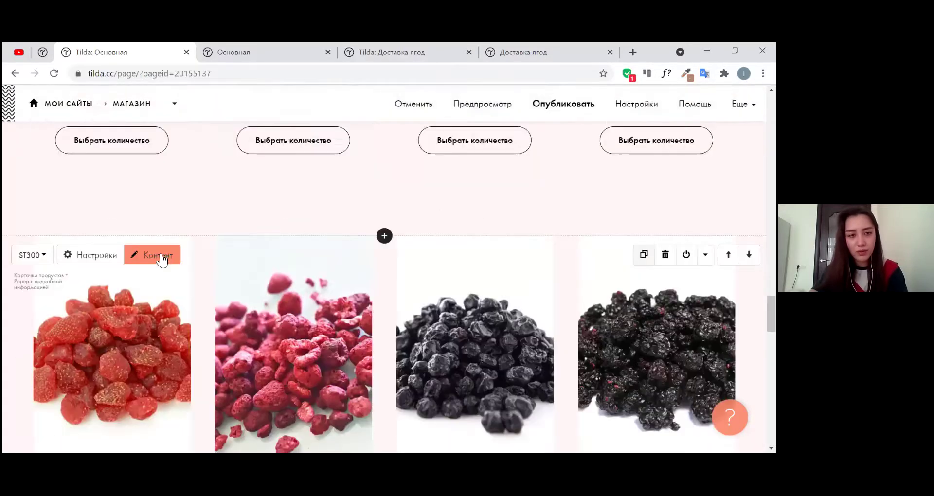
{"action": "left_click", "coordinate": [160, 258]}
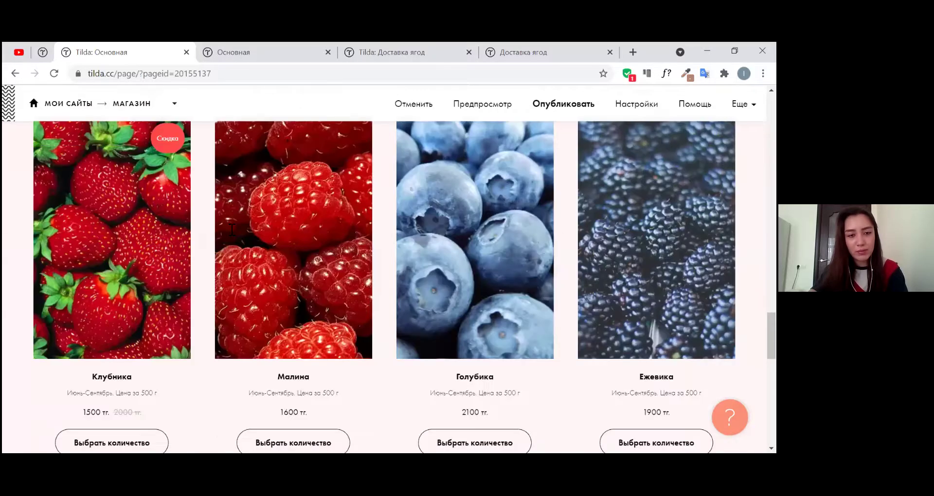
- Set the fresh berry block to show Все товары из каталога, copy its products into the catalog, and save the content
{"action": "scroll", "coordinate": [69, 294], "scroll_direction": "down", "scroll_amount": 10}
{"action": "scroll", "coordinate": [342, 293], "scroll_direction": "down", "scroll_amount": 12}
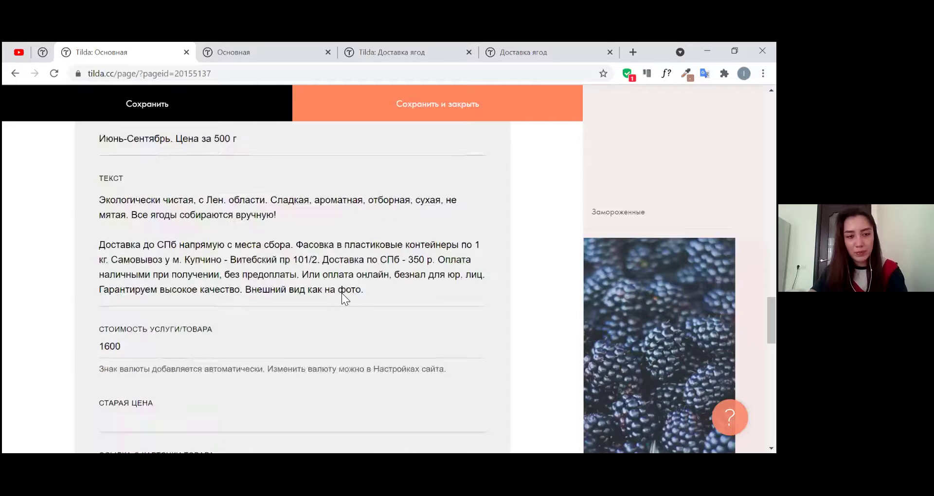
{"action": "scroll", "coordinate": [342, 293], "scroll_direction": "down", "scroll_amount": 10}
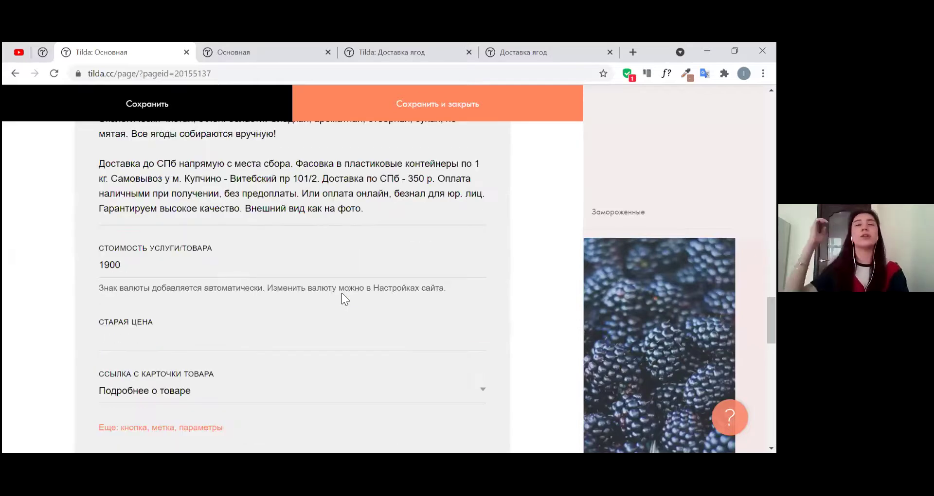
{"action": "triple_click", "coordinate": [342, 293]}
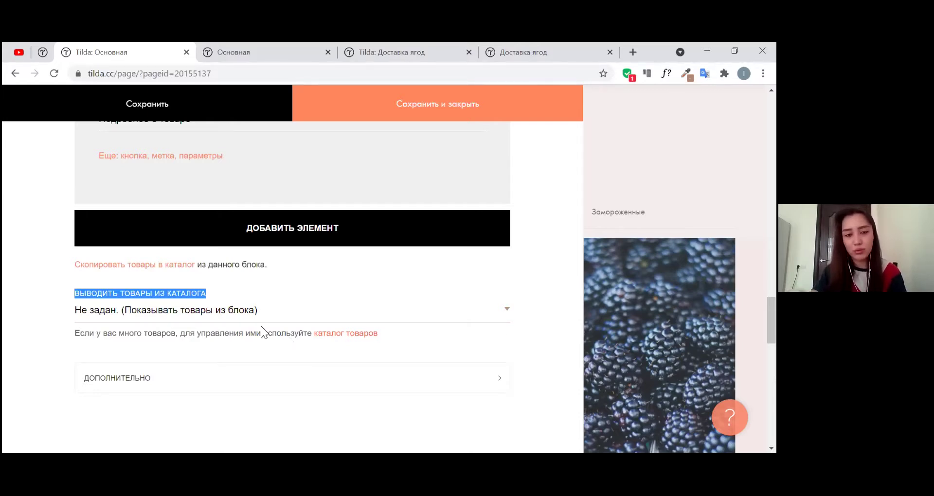
{"action": "left_click", "coordinate": [272, 316]}
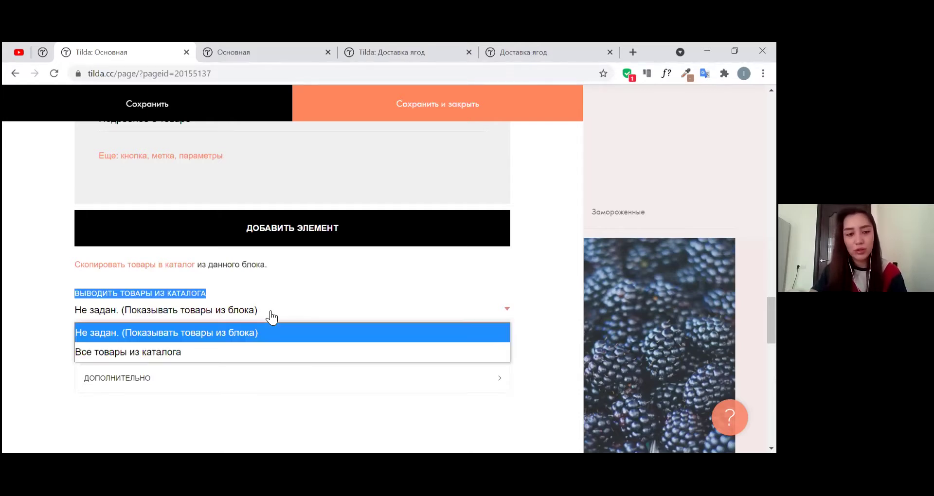
{"action": "left_click", "coordinate": [221, 350]}
{"action": "left_click", "coordinate": [221, 357]}
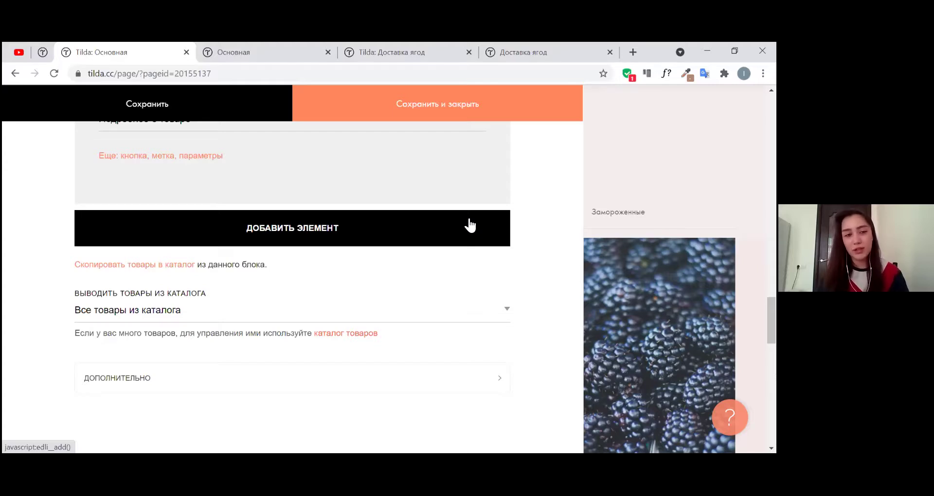
{"action": "left_click", "coordinate": [177, 273]}
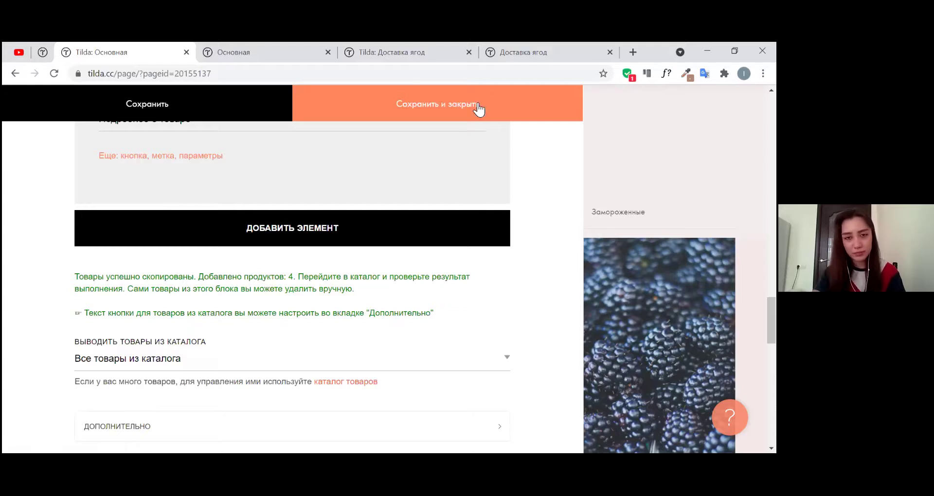
{"action": "left_click", "coordinate": [467, 117]}
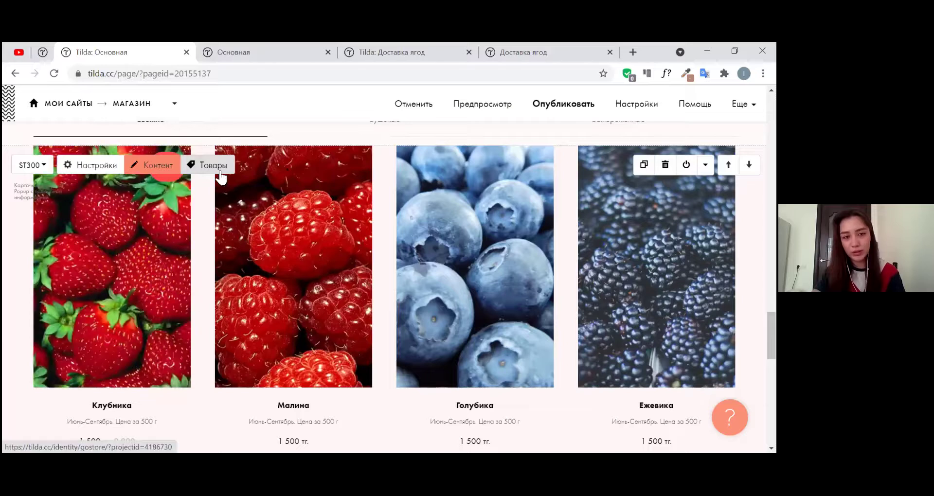
- Open the Магазин product catalog from the fresh berry block and examine the list of copied products
{"action": "left_click", "coordinate": [220, 171]}
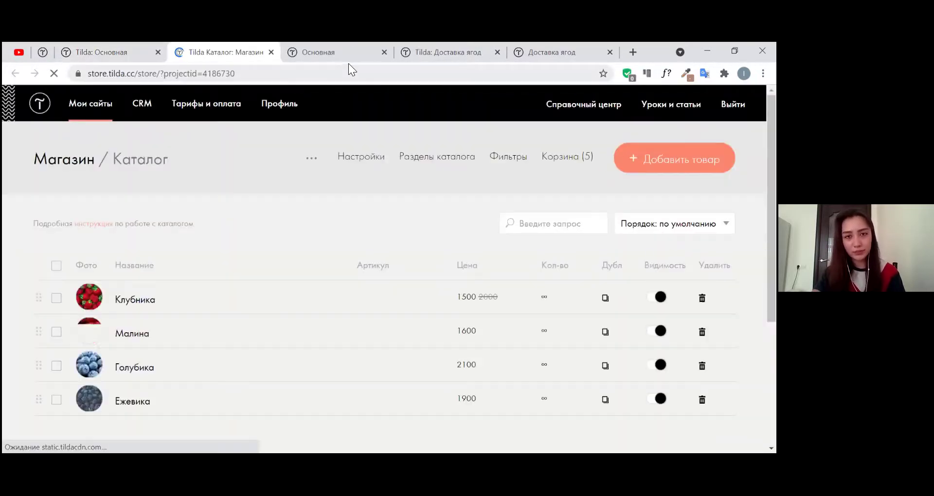
{"action": "left_click", "coordinate": [311, 158]}
{"action": "scroll", "coordinate": [71, 209], "scroll_direction": "down", "scroll_amount": 2}
{"action": "scroll", "coordinate": [71, 209], "scroll_direction": "up", "scroll_amount": 2}
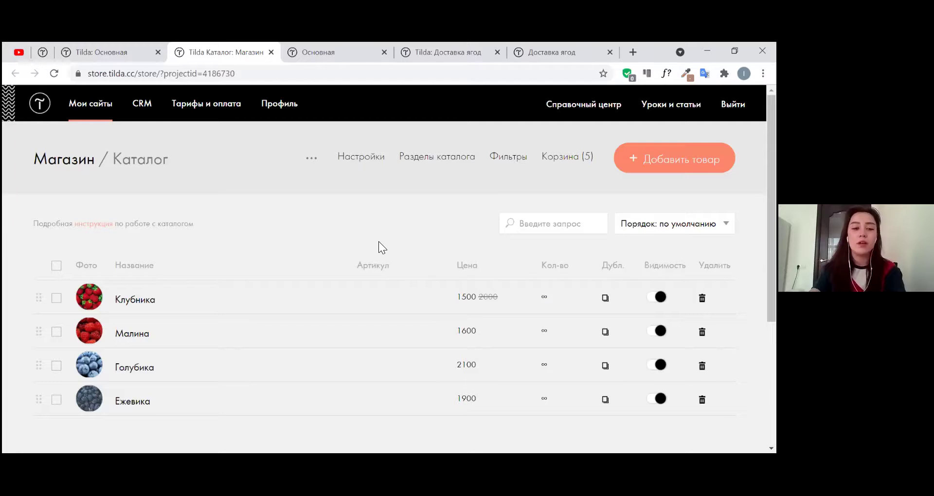
{"action": "scroll", "coordinate": [110, 284], "scroll_direction": "down", "scroll_amount": 1}
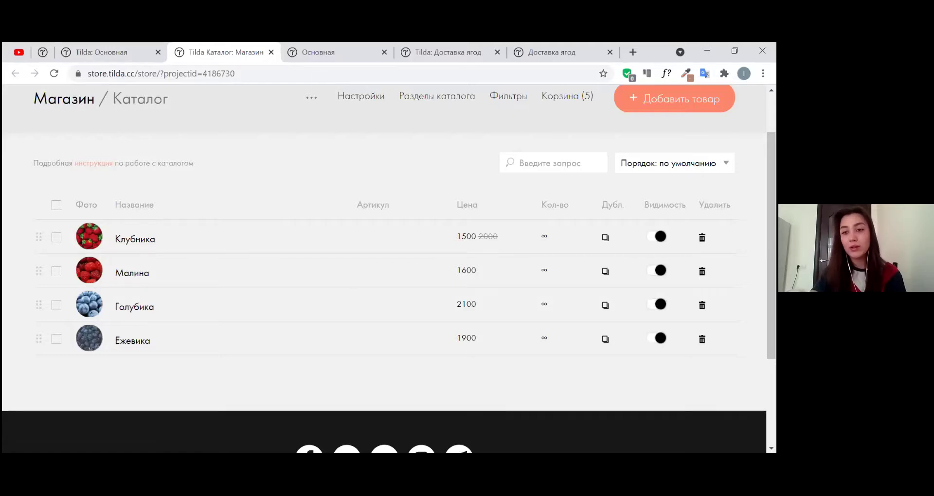
{"action": "scroll", "coordinate": [519, 235], "scroll_direction": "up", "scroll_amount": 2}
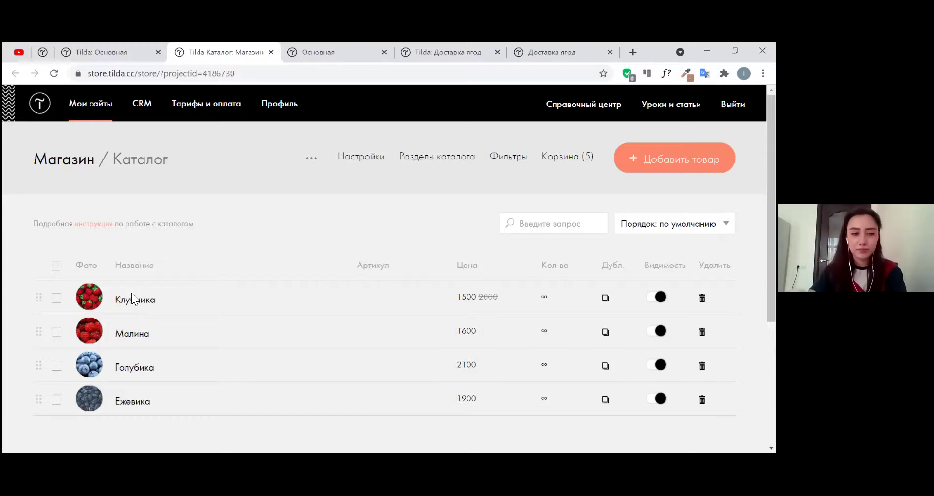
{"action": "scroll", "coordinate": [131, 328], "scroll_direction": "down", "scroll_amount": 1}
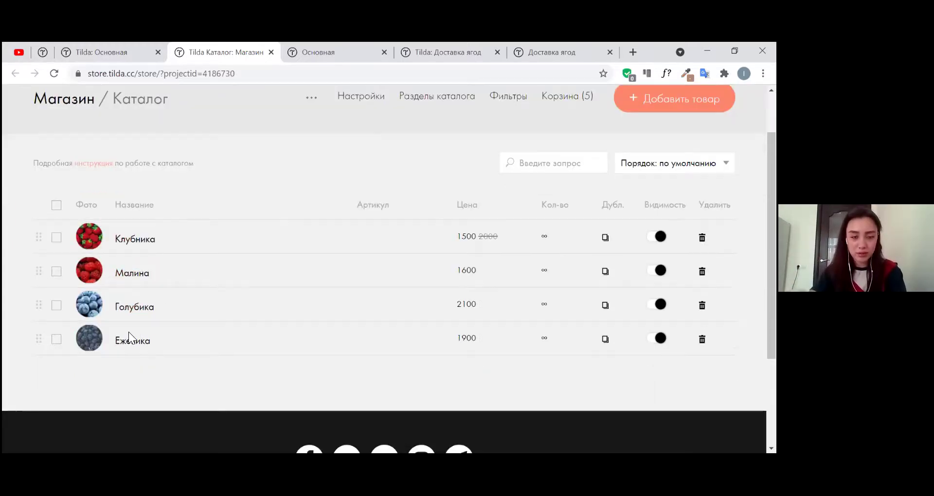
- Open the Малина product in the catalog, review its title, description, text, images and price fields, and save and close it
{"action": "left_click", "coordinate": [132, 273]}
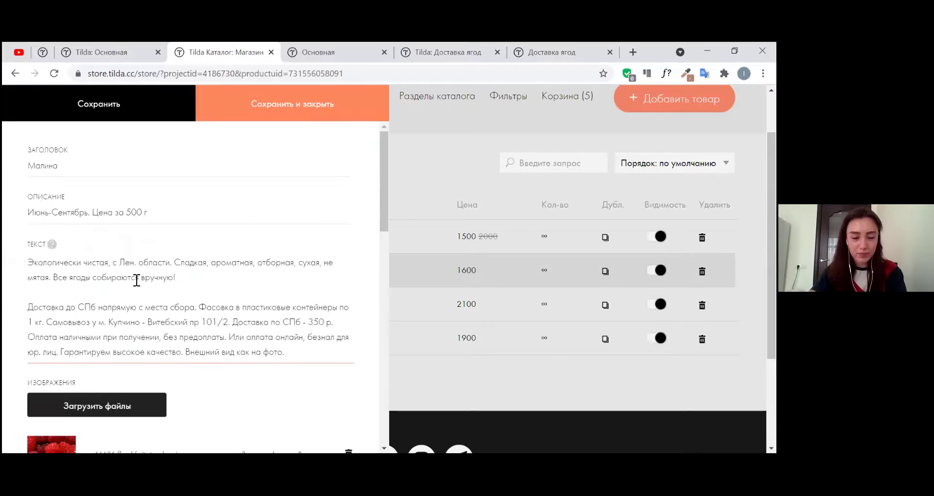
{"action": "left_click", "coordinate": [78, 170]}
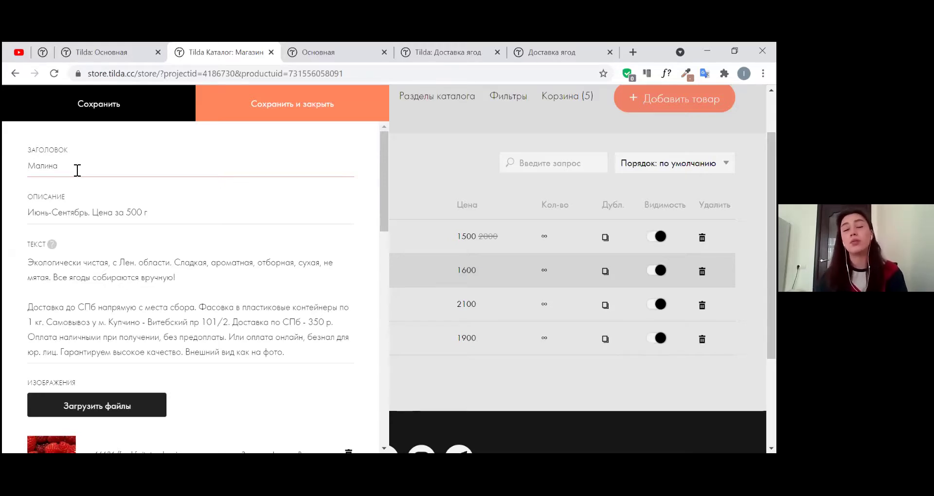
{"action": "left_click_drag", "start_coordinate": [78, 170], "coordinate": [28, 168]}
{"action": "left_click", "coordinate": [181, 211]}
{"action": "left_click", "coordinate": [217, 295]}
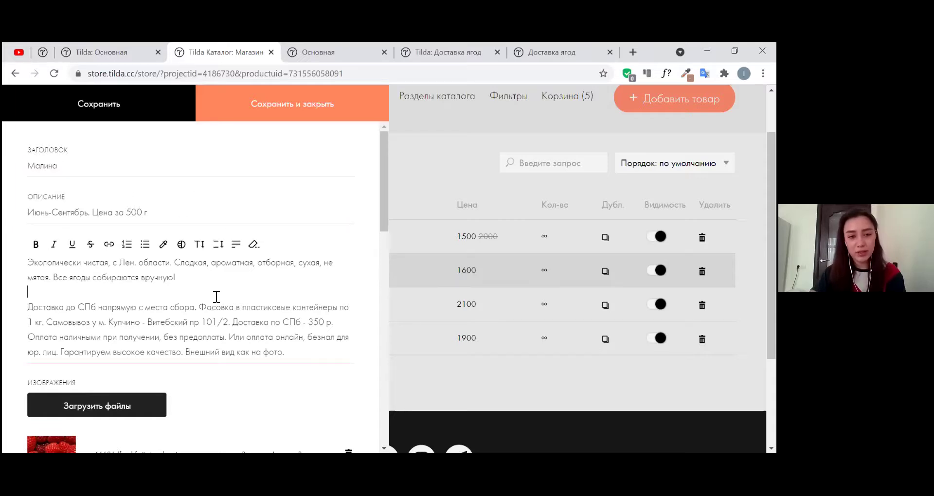
{"action": "scroll", "coordinate": [134, 308], "scroll_direction": "down", "scroll_amount": 1}
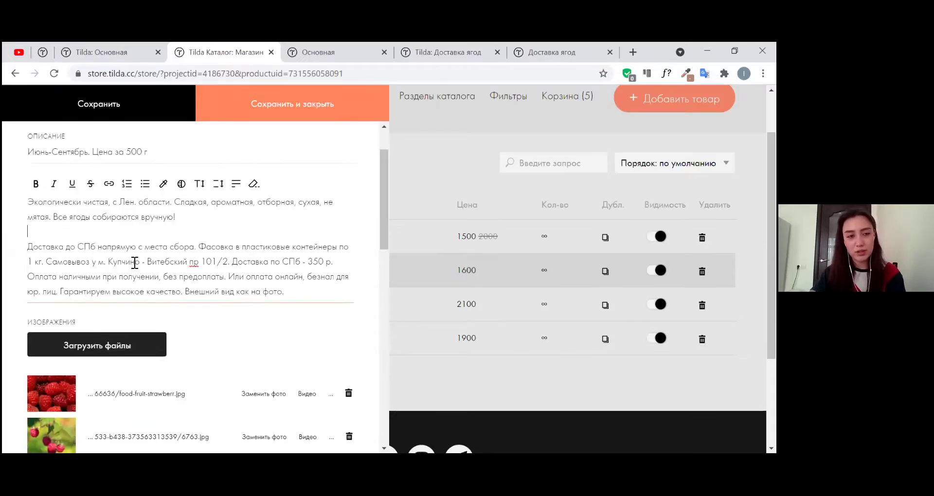
{"action": "scroll", "coordinate": [134, 263], "scroll_direction": "down", "scroll_amount": 3}
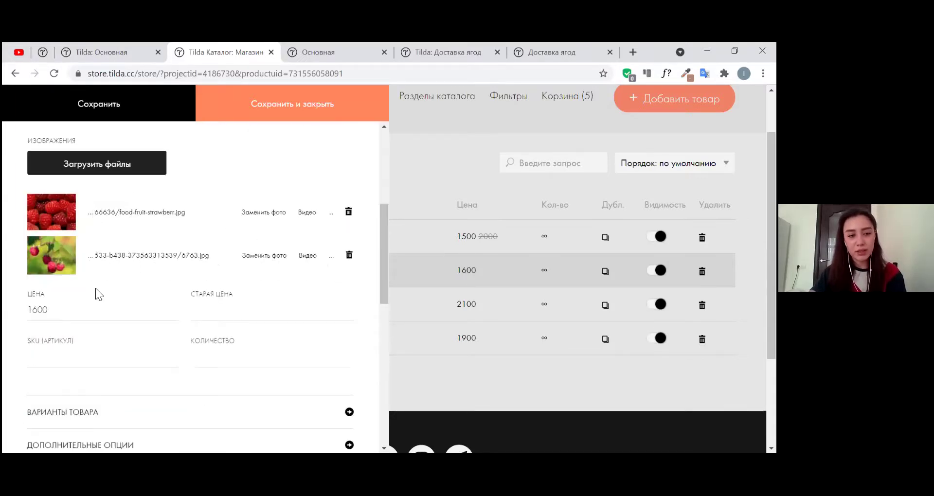
{"action": "scroll", "coordinate": [95, 288], "scroll_direction": "down", "scroll_amount": 1}
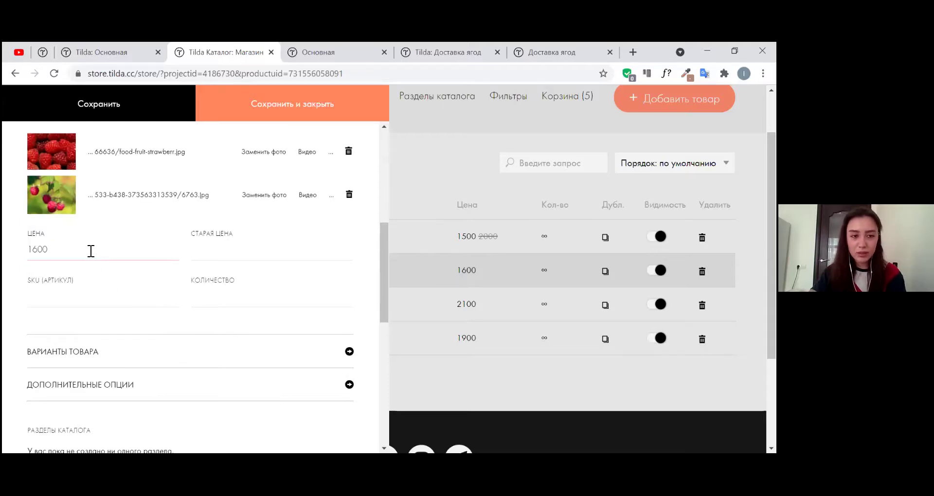
{"action": "left_click", "coordinate": [297, 104]}
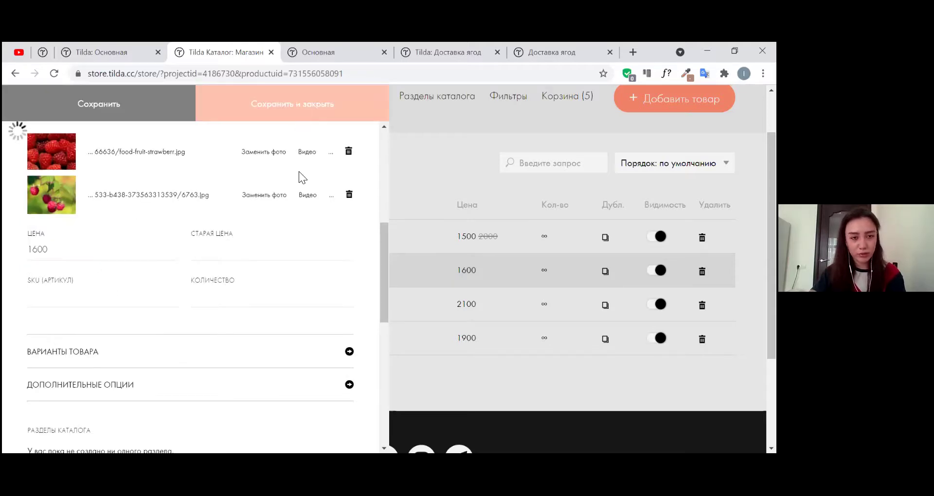
- Open the Клубника product in the catalog and clear its old price
{"action": "left_click", "coordinate": [128, 238]}
{"action": "scroll", "coordinate": [128, 239], "scroll_direction": "down", "scroll_amount": 7}
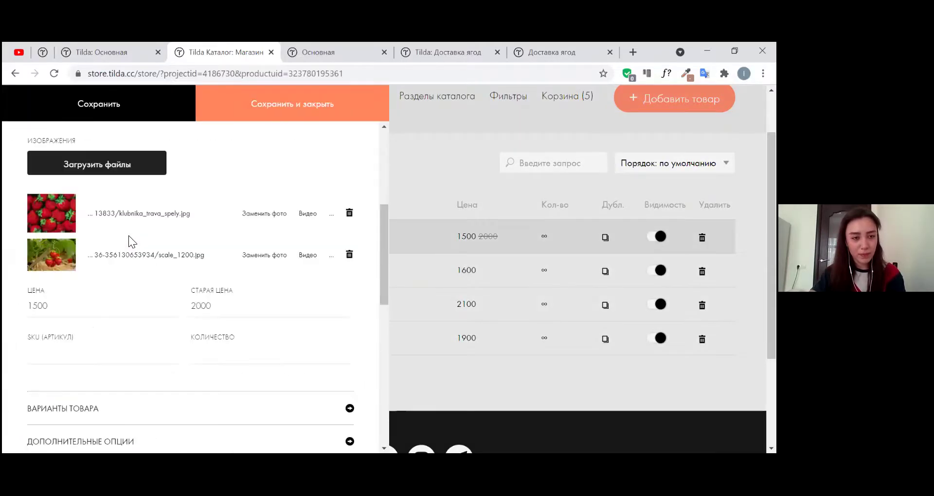
{"action": "scroll", "coordinate": [173, 233], "scroll_direction": "up", "scroll_amount": 2}
{"action": "double_click", "coordinate": [250, 249]}
{"action": "key", "text": "BackSpace"}
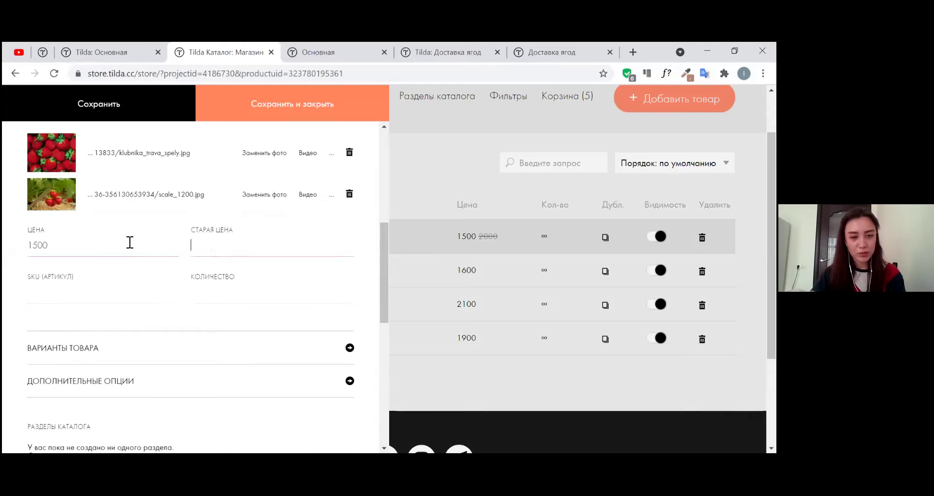
- Set the Клубника product's SKU to 12345 and its quantity to 10
{"action": "left_click", "coordinate": [157, 276]}
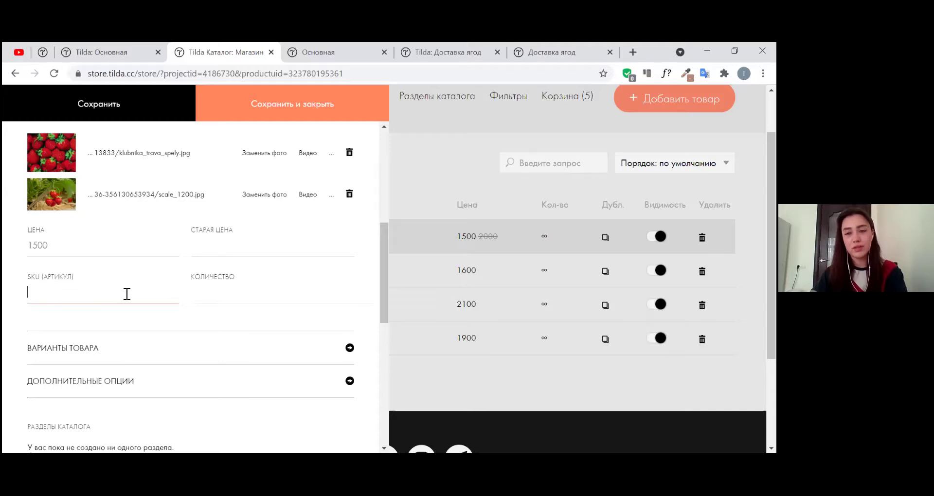
{"action": "type", "text": "12345"}
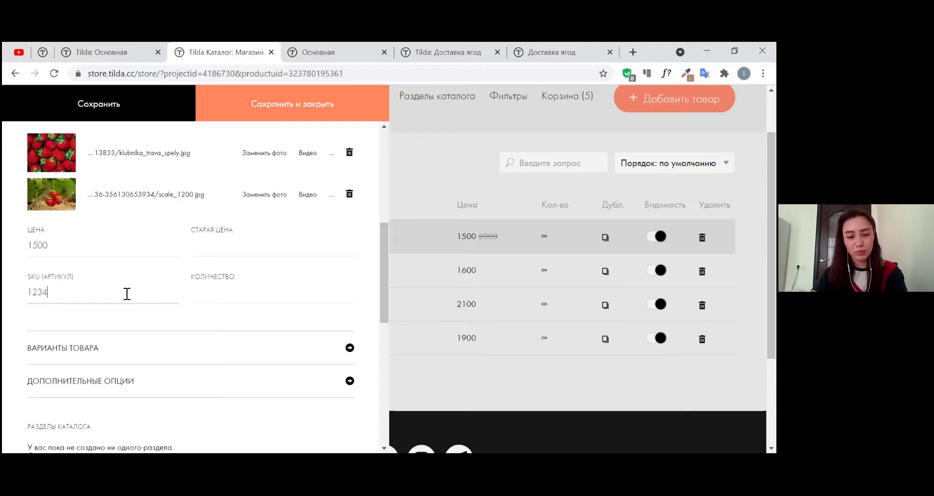
{"action": "left_click", "coordinate": [195, 300]}
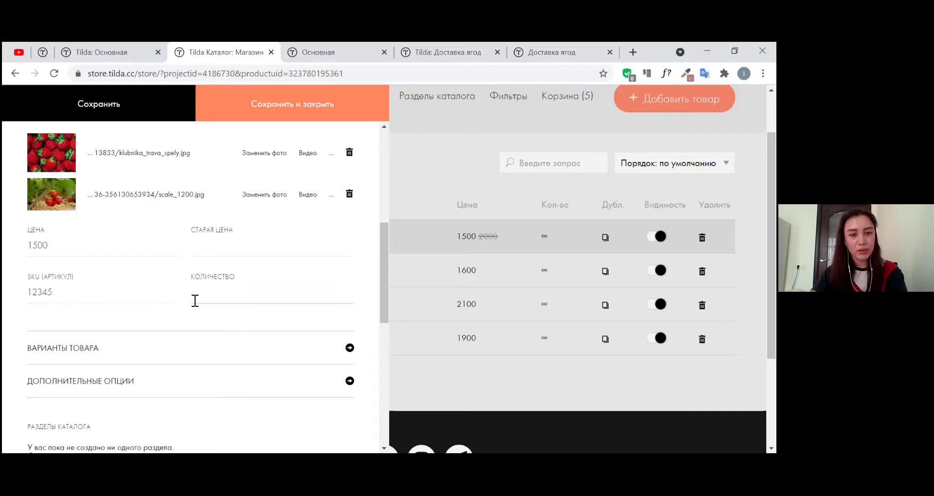
{"action": "type", "text": "10"}
- Expand the Варианты товара section of Клубника and check the berry cards on the published Основная page
{"action": "scroll", "coordinate": [262, 302], "scroll_direction": "down", "scroll_amount": 3}
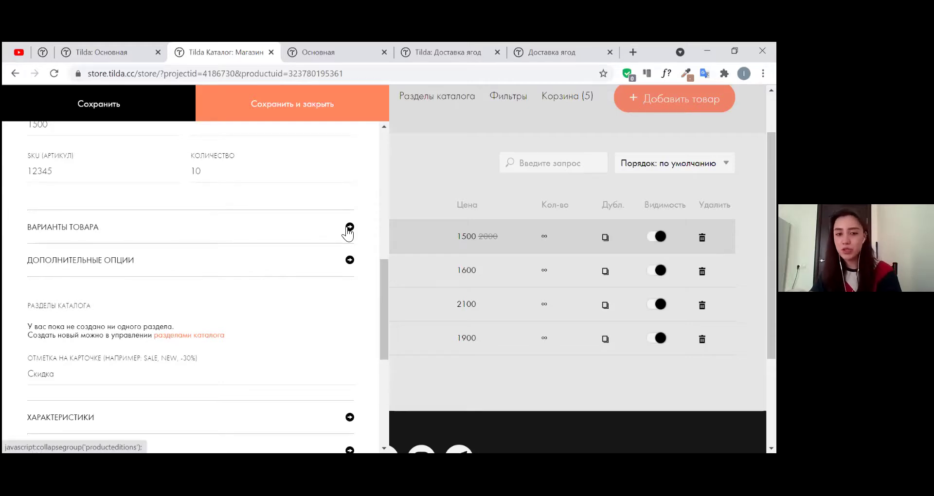
{"action": "left_click", "coordinate": [348, 227]}
{"action": "scroll", "coordinate": [347, 231], "scroll_direction": "down", "scroll_amount": 1}
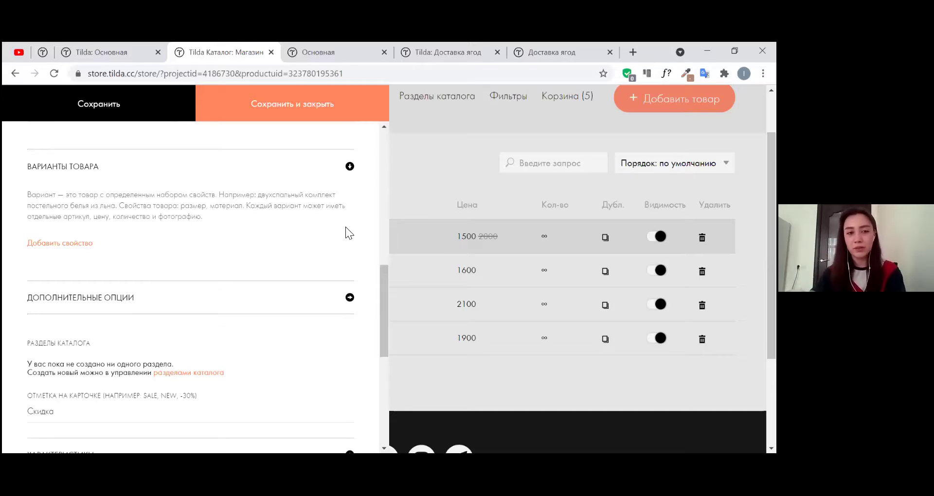
{"action": "left_click", "coordinate": [338, 43]}
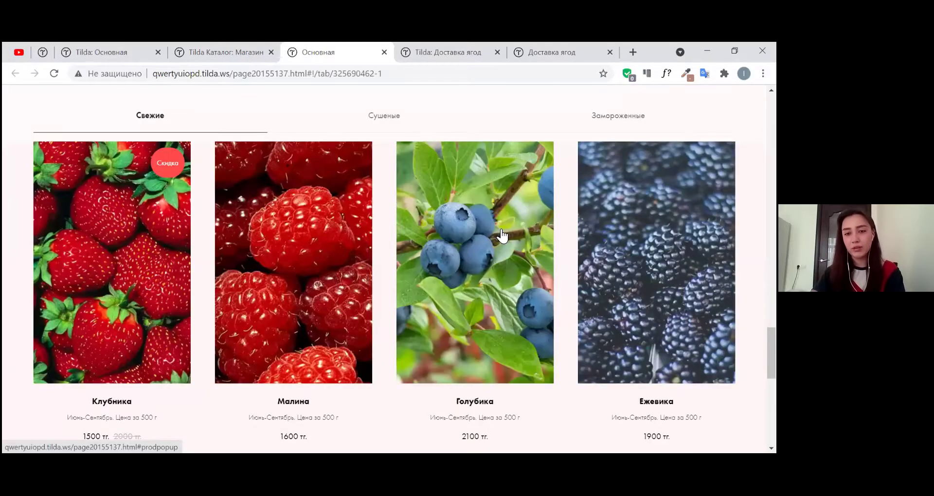
{"action": "left_click", "coordinate": [221, 55]}
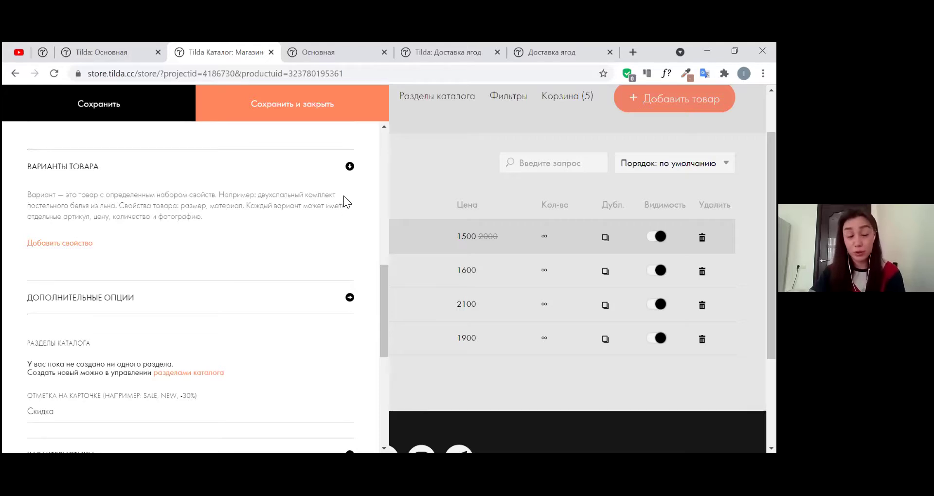
- Add a variant property Сорт to Клубника with the Выпадающий список control, linked to the variant's image
{"action": "left_click", "coordinate": [75, 243]}
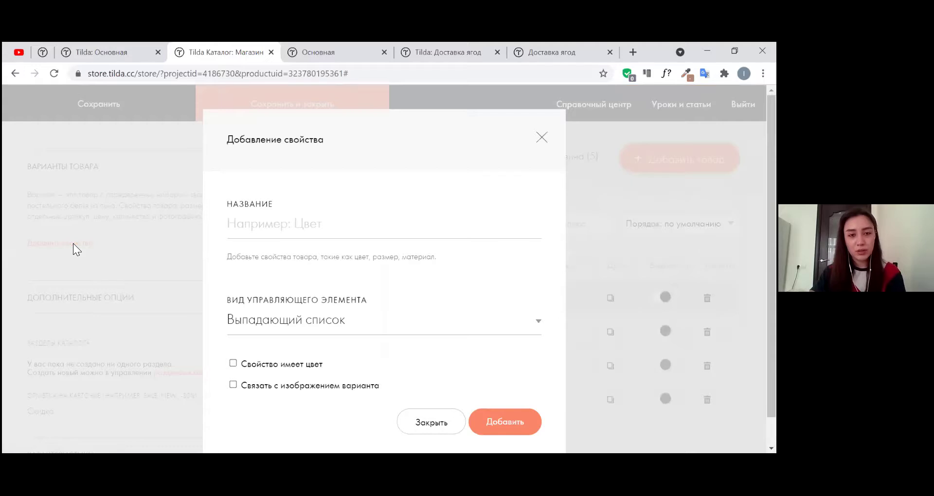
{"action": "left_click", "coordinate": [257, 239]}
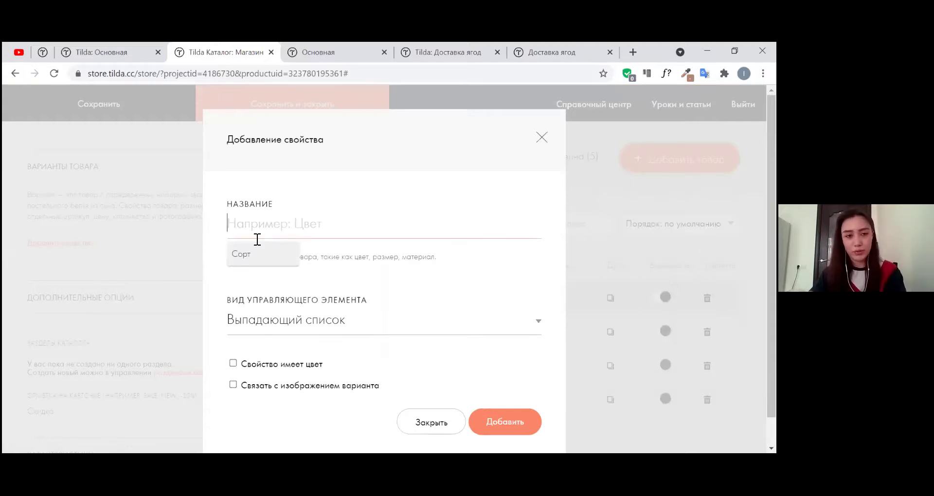
{"action": "left_click", "coordinate": [258, 244]}
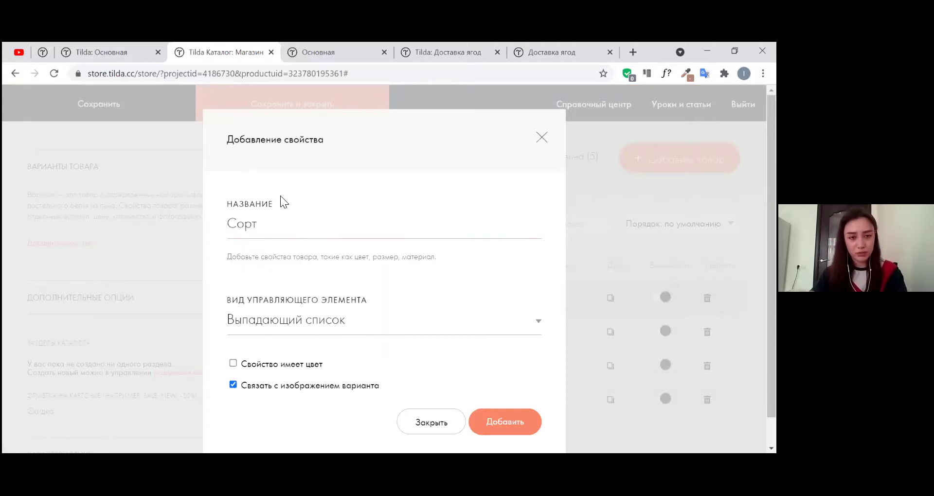
{"action": "scroll", "coordinate": [291, 214], "scroll_direction": "down", "scroll_amount": 1}
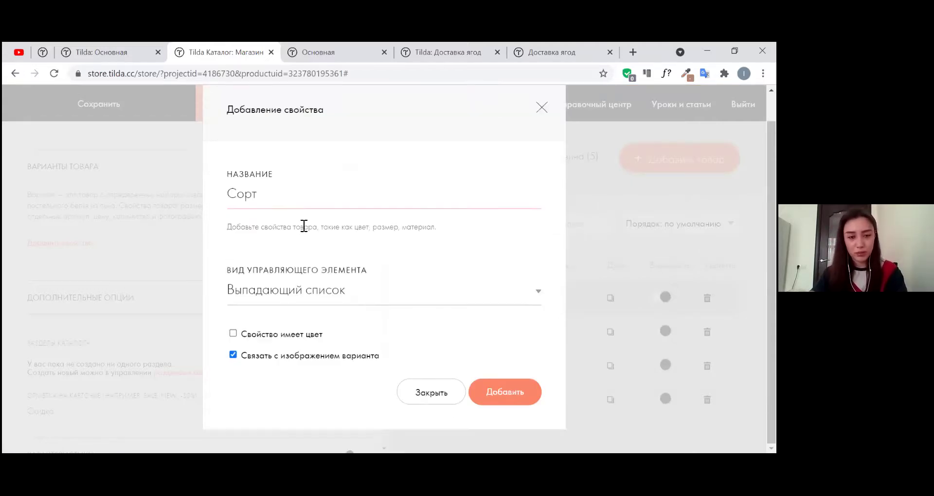
{"action": "left_click", "coordinate": [308, 292]}
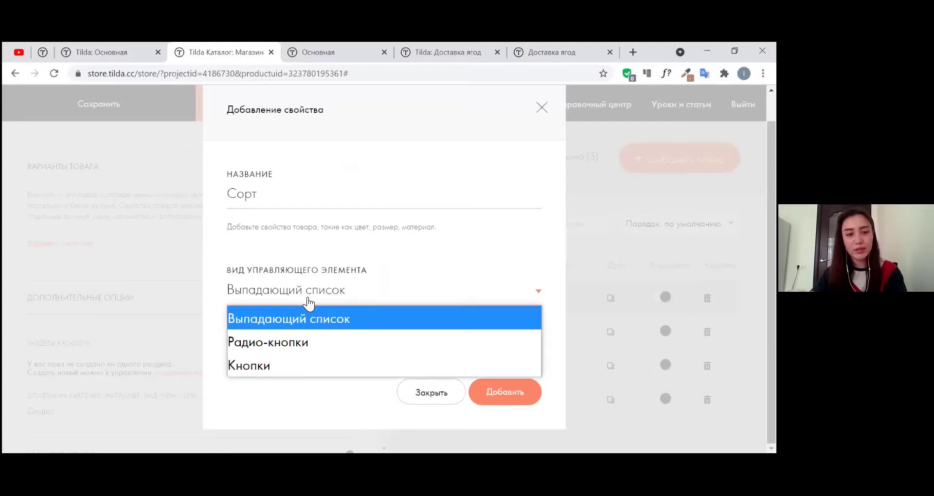
{"action": "left_click", "coordinate": [309, 302]}
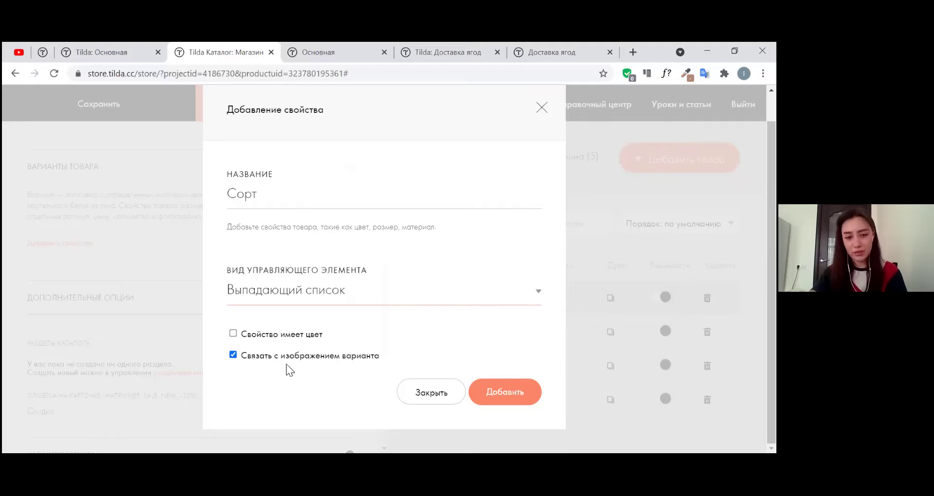
{"action": "left_click", "coordinate": [526, 392]}
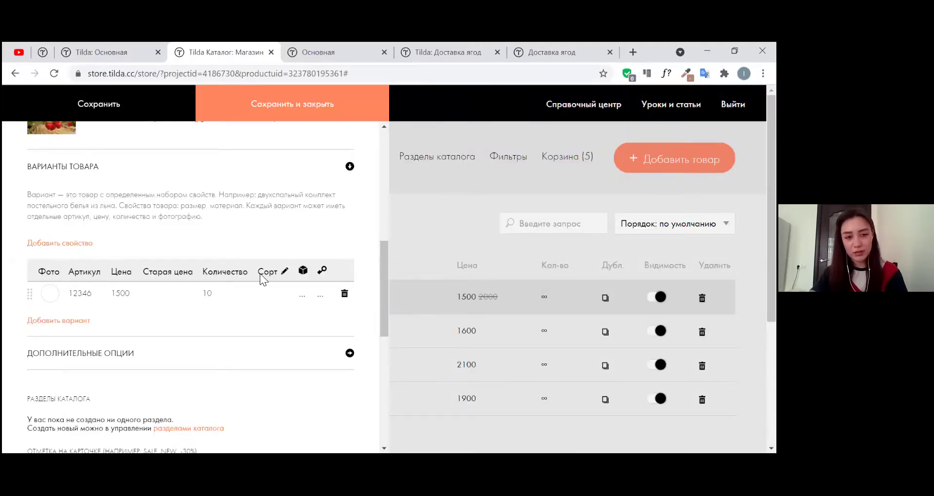
- Set the first variant's Сорт to Мелкая and upload a photo of small berries as its image
{"action": "scroll", "coordinate": [65, 282], "scroll_direction": "up", "scroll_amount": 2}
{"action": "scroll", "coordinate": [66, 281], "scroll_direction": "down", "scroll_amount": 3}
{"action": "scroll", "coordinate": [65, 281], "scroll_direction": "up", "scroll_amount": 1}
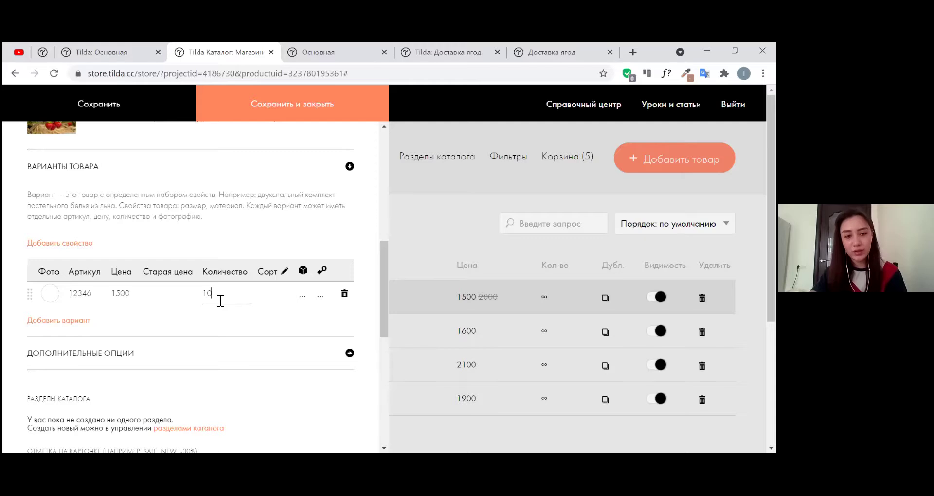
{"action": "left_click", "coordinate": [281, 301]}
{"action": "left_click", "coordinate": [273, 320]}
{"action": "left_click", "coordinate": [52, 294]}
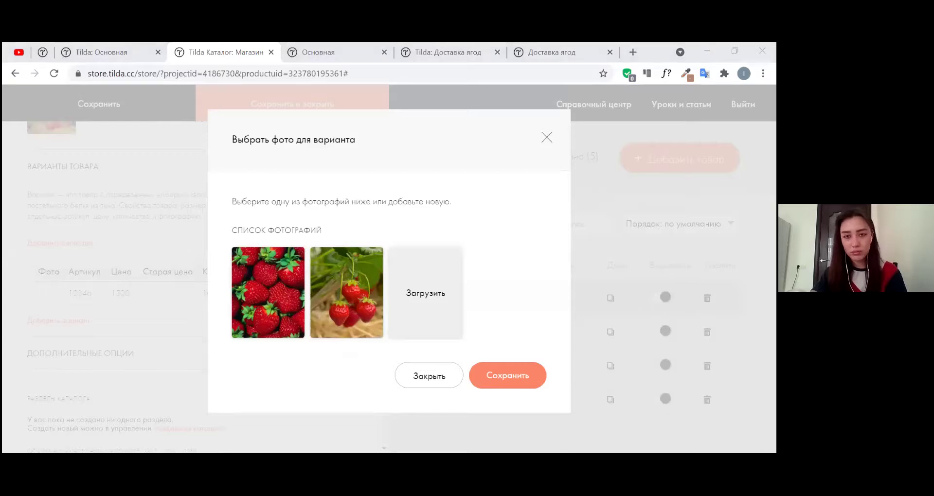
{"action": "left_click", "coordinate": [412, 298]}
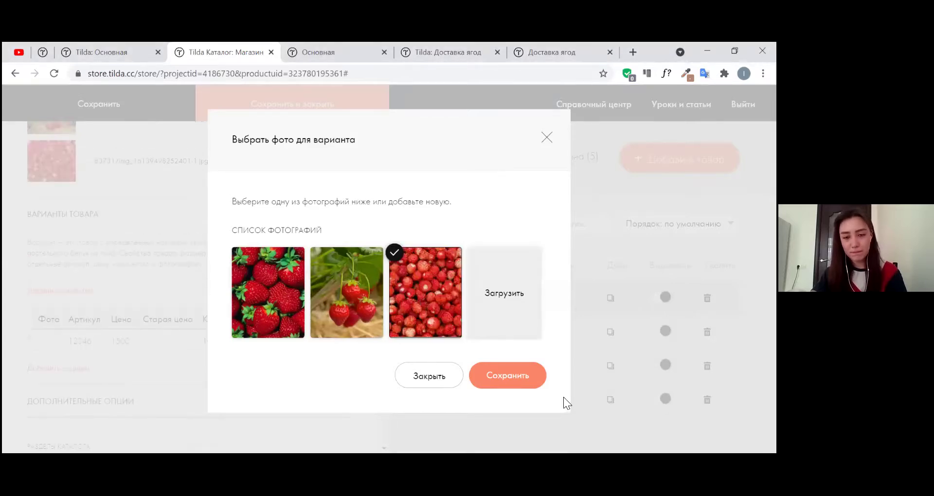
{"action": "left_click", "coordinate": [510, 382]}
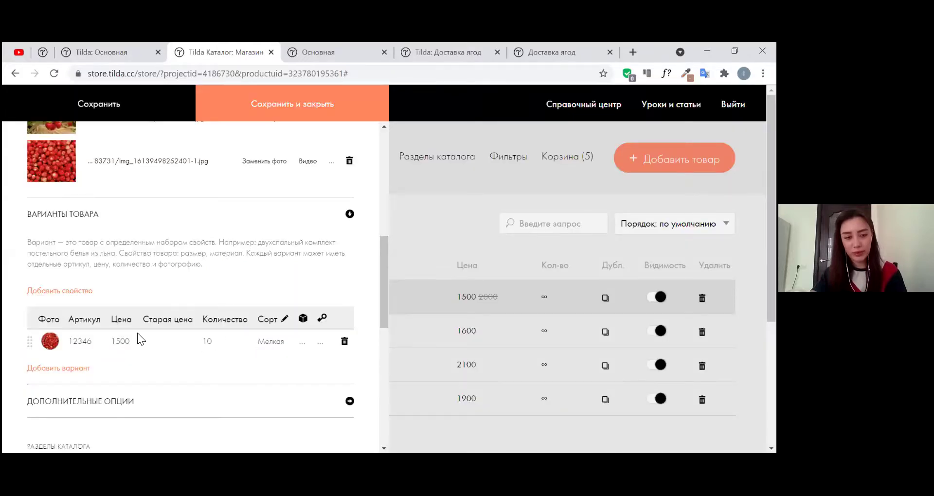
- Add a second variant to Клубника and set the Мелкая variant's price to 1200
{"action": "scroll", "coordinate": [107, 326], "scroll_direction": "down", "scroll_amount": 1}
{"action": "left_click", "coordinate": [72, 311]}
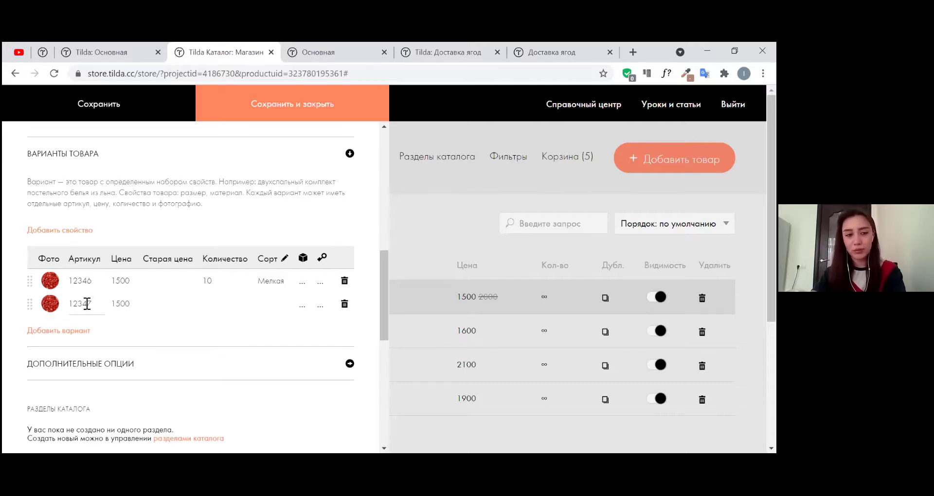
{"action": "left_click", "coordinate": [49, 304]}
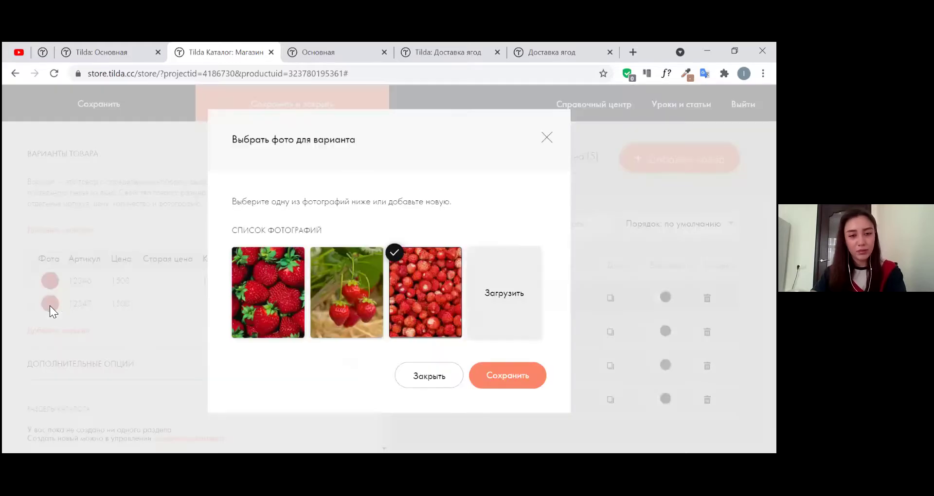
{"action": "left_click", "coordinate": [166, 306]}
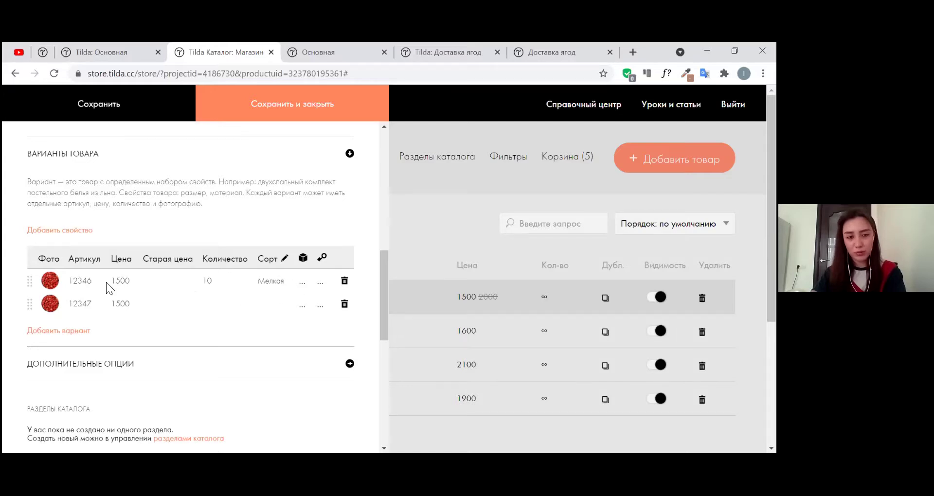
{"action": "left_click_drag", "start_coordinate": [116, 282], "coordinate": [126, 286]}
{"action": "type", "text": "2"}
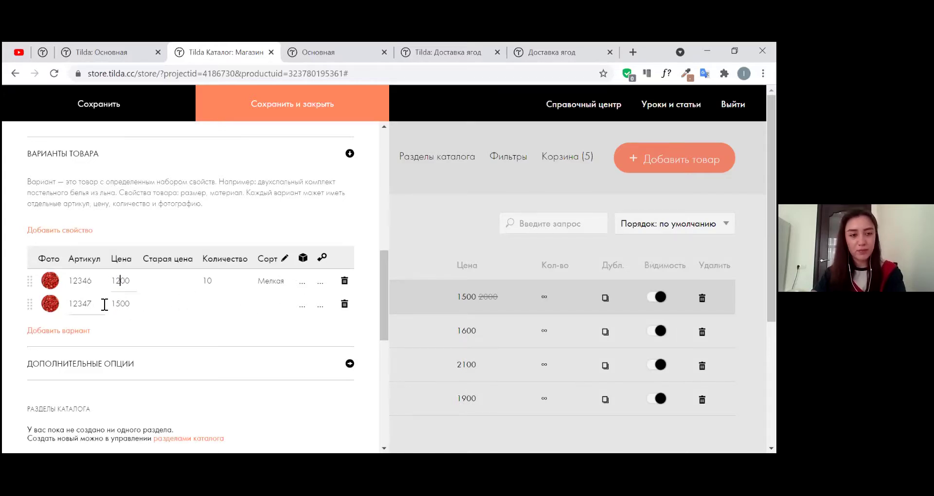
- Set the second variant's Сорт to Крупная, its quantity to 30 and its old price to 2000
{"action": "left_click", "coordinate": [278, 305]}
{"action": "type", "text": "кр"}
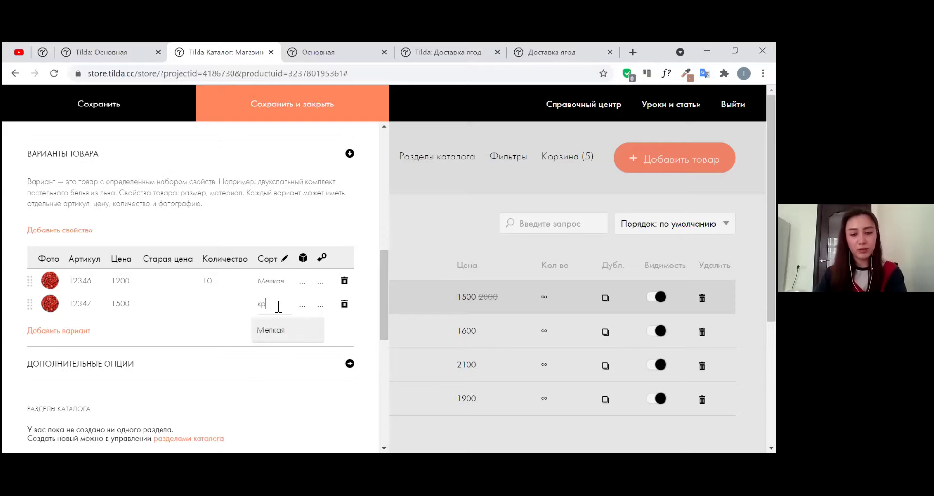
{"action": "key", "text": "BackSpace"}
{"action": "key", "text": "BackSpace"}
{"action": "type", "text": "Крупная"}
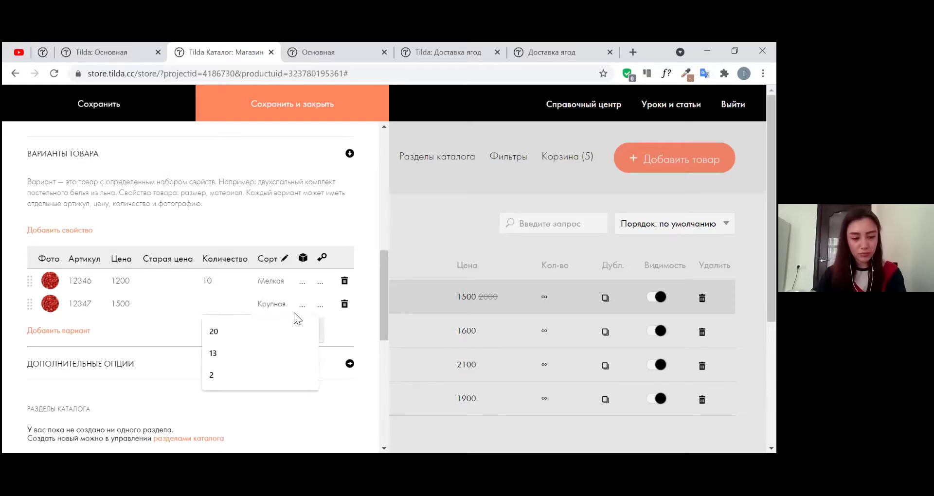
{"action": "type", "text": "30"}
{"action": "left_click", "coordinate": [152, 307]}
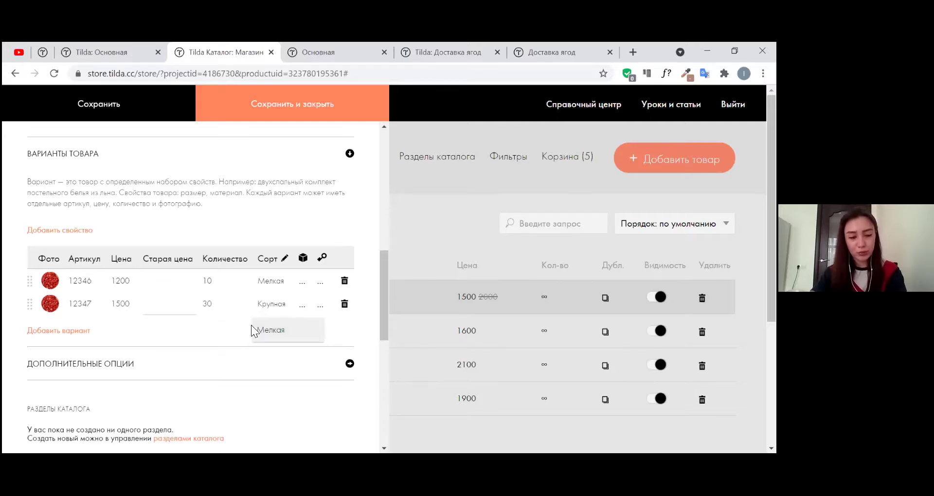
{"action": "type", "text": "2000"}
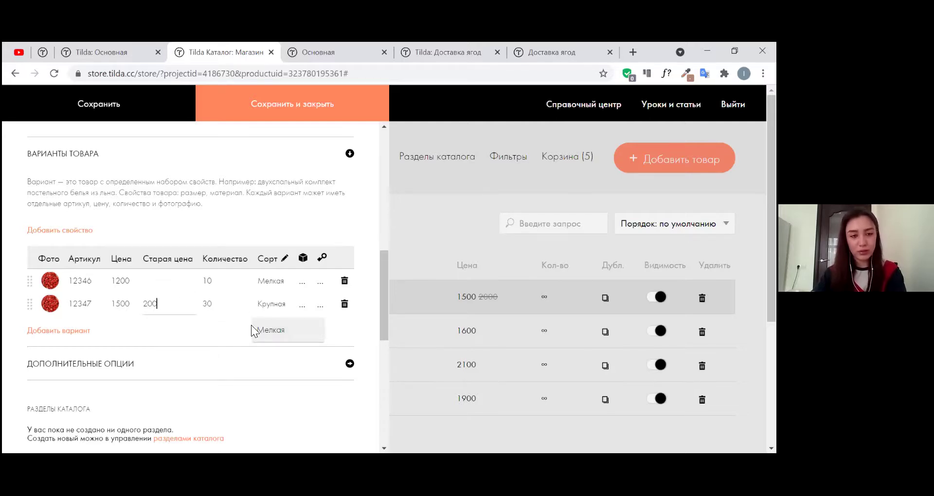
- Assign the existing photo of large strawberries to the Крупная variant of Клубника
{"action": "left_click", "coordinate": [50, 305]}
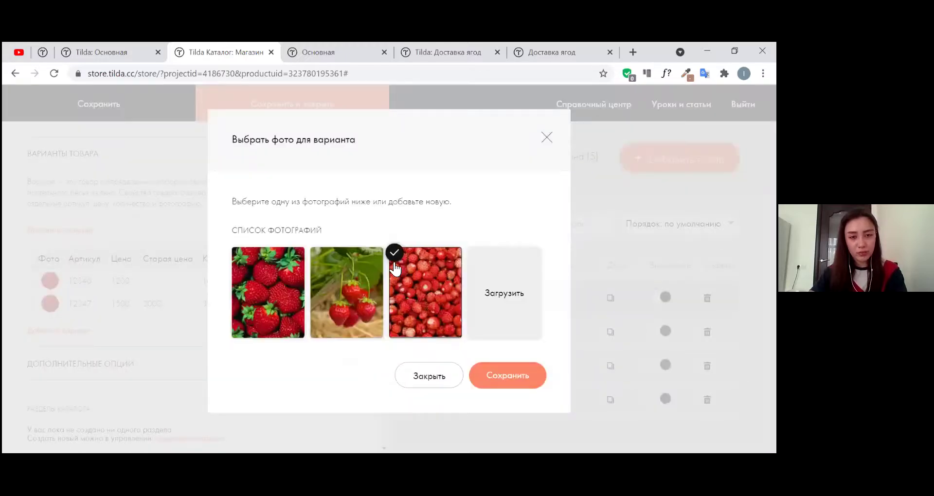
{"action": "left_click", "coordinate": [263, 270]}
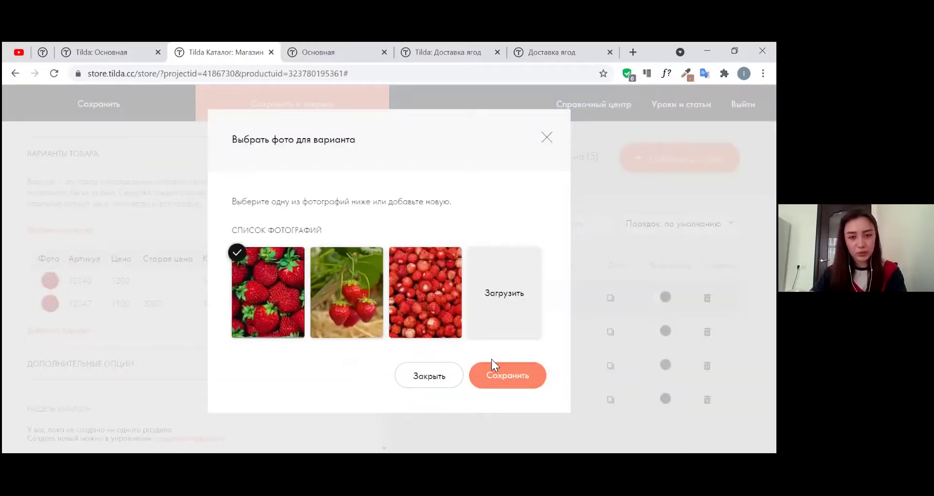
{"action": "left_click", "coordinate": [515, 379]}
{"action": "scroll", "coordinate": [108, 297], "scroll_direction": "up", "scroll_amount": 4}
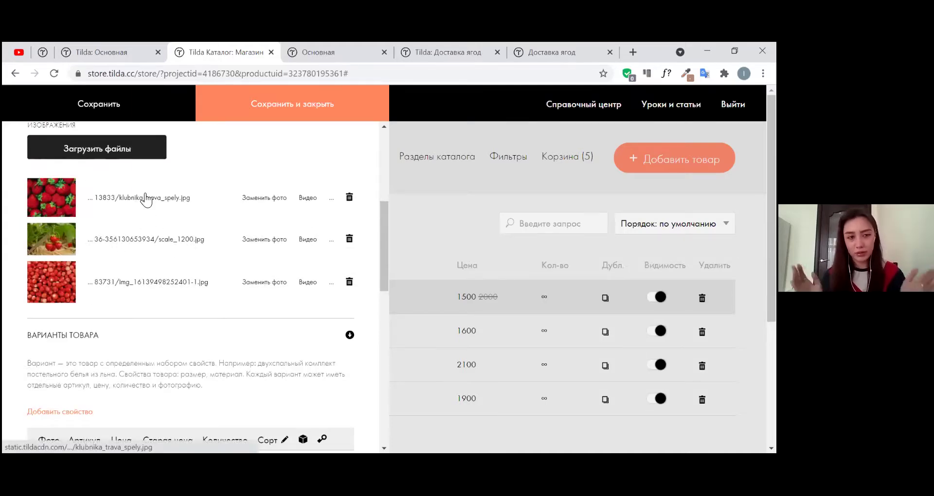
{"action": "scroll", "coordinate": [146, 199], "scroll_direction": "down", "scroll_amount": 4}
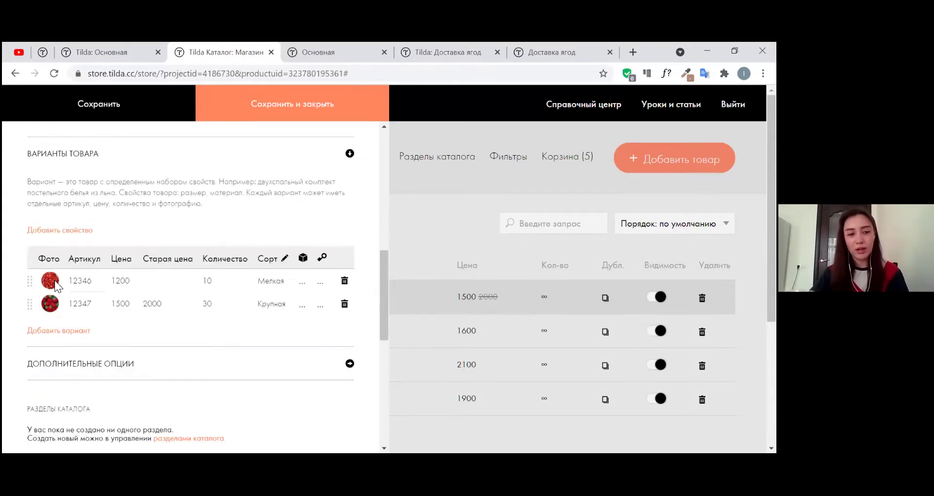
{"action": "left_click", "coordinate": [123, 305]}
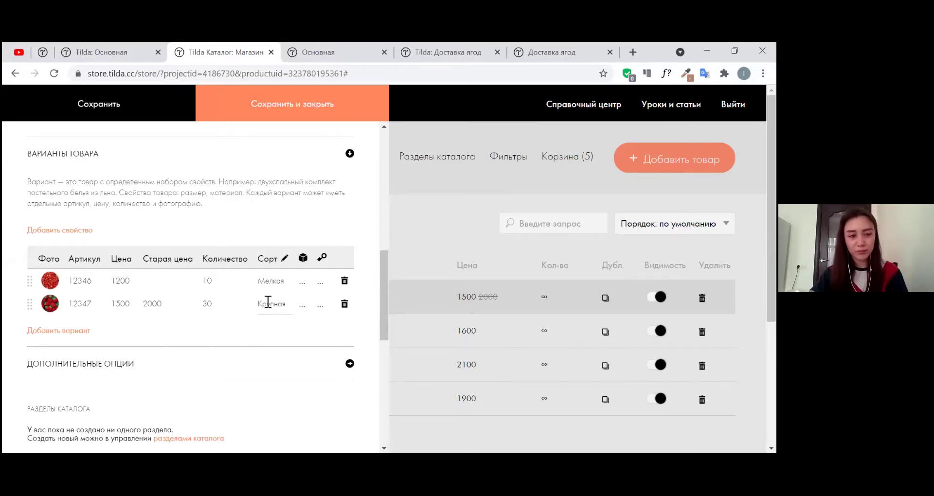
{"action": "scroll", "coordinate": [267, 302], "scroll_direction": "down", "scroll_amount": 1}
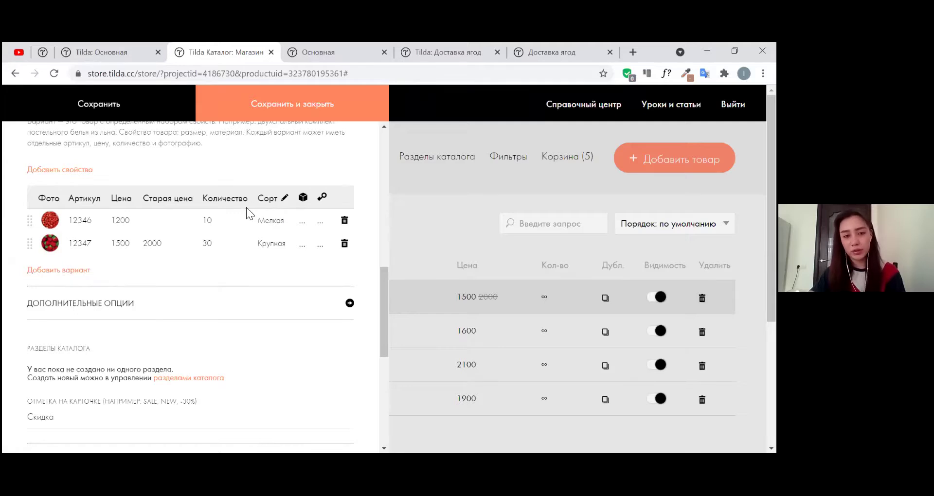
{"action": "left_click", "coordinate": [71, 270]}
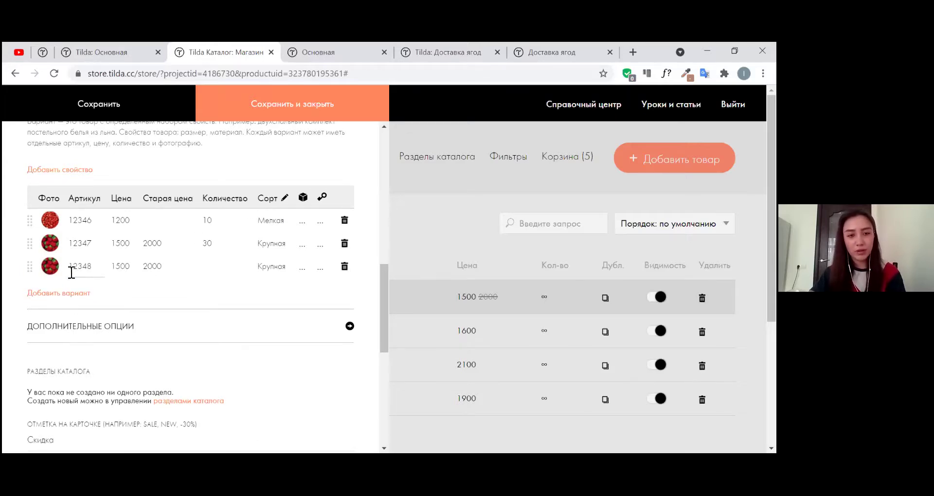
{"action": "left_click", "coordinate": [344, 267]}
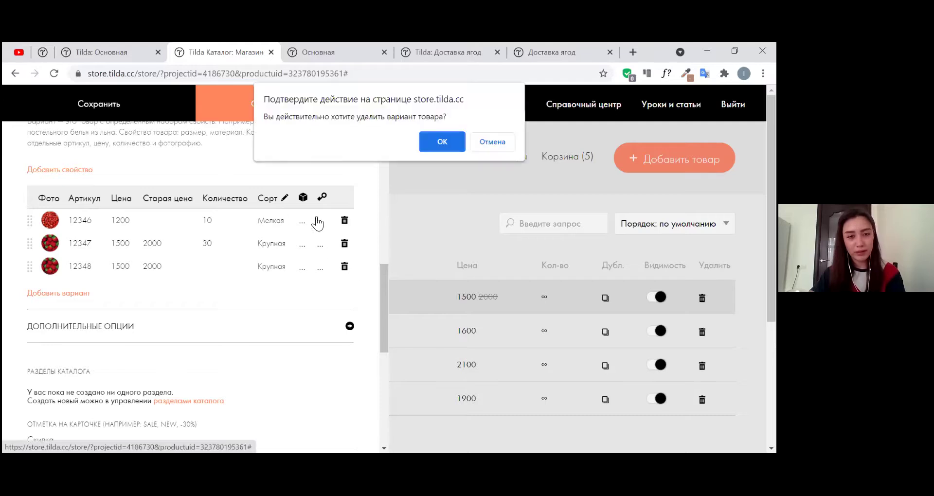
{"action": "left_click", "coordinate": [445, 142]}
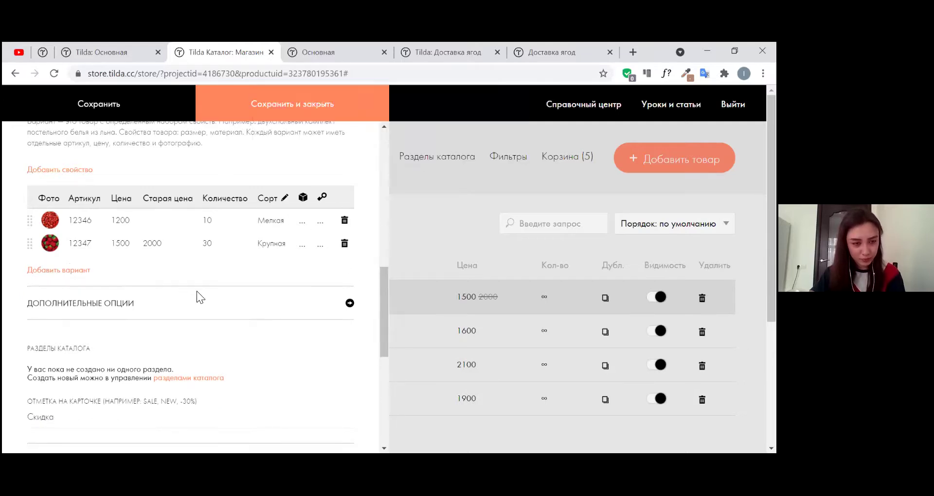
- Save the Клубника product and close its editor
{"action": "scroll", "coordinate": [180, 292], "scroll_direction": "down", "scroll_amount": 1}
{"action": "left_click", "coordinate": [298, 101]}
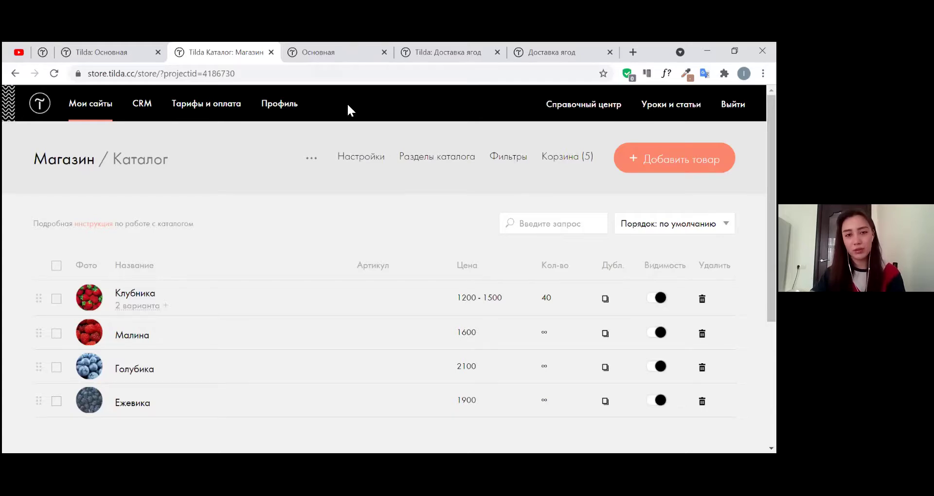
{"action": "key", "text": "ctrl+Tab"}
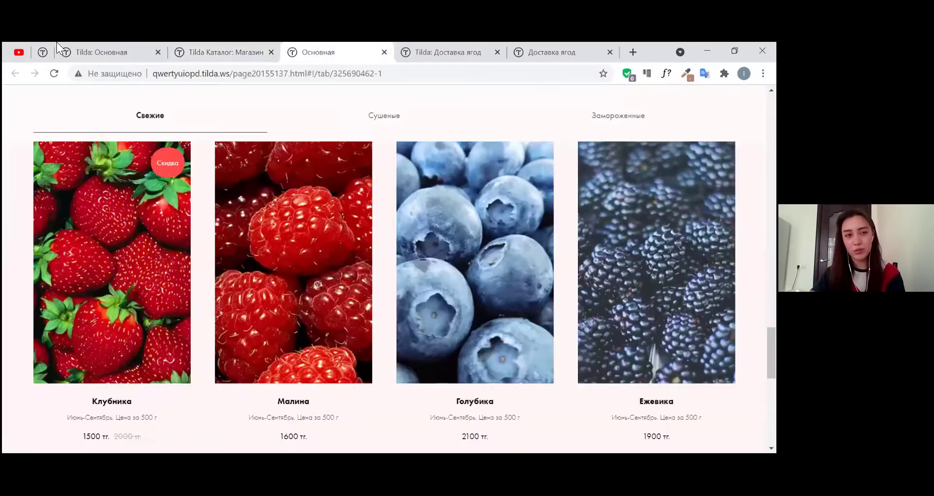
- Publish the Основная page from the page editor and open its public link
{"action": "left_click", "coordinate": [131, 49]}
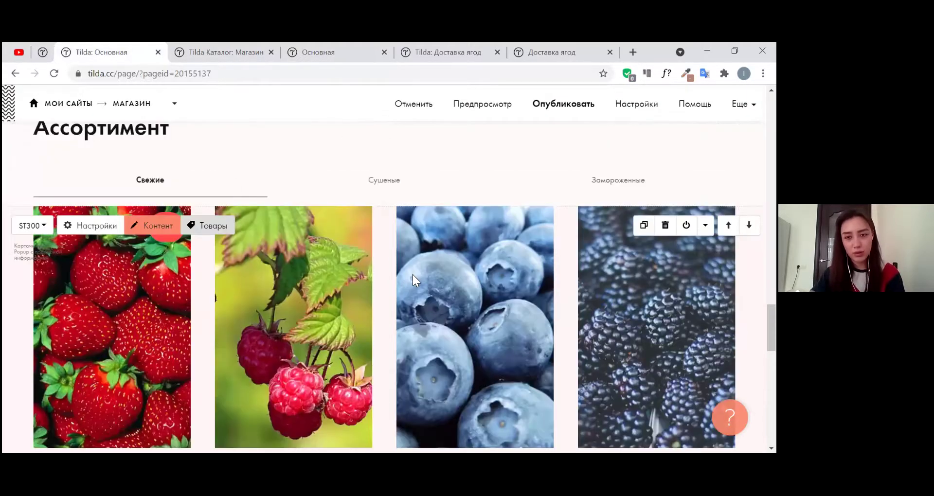
{"action": "scroll", "coordinate": [537, 192], "scroll_direction": "down", "scroll_amount": 5}
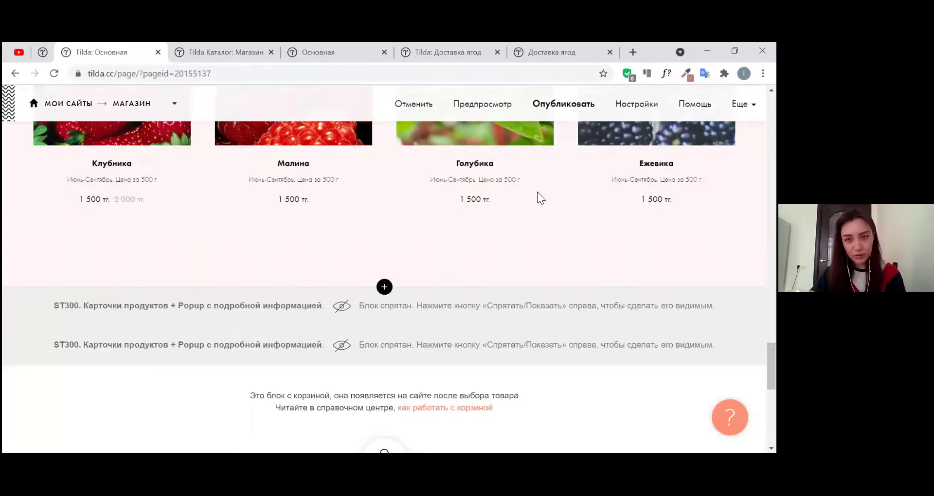
{"action": "scroll", "coordinate": [385, 271], "scroll_direction": "down", "scroll_amount": 3}
{"action": "scroll", "coordinate": [385, 271], "scroll_direction": "up", "scroll_amount": 5}
{"action": "left_click", "coordinate": [563, 103]}
{"action": "left_click", "coordinate": [392, 240]}
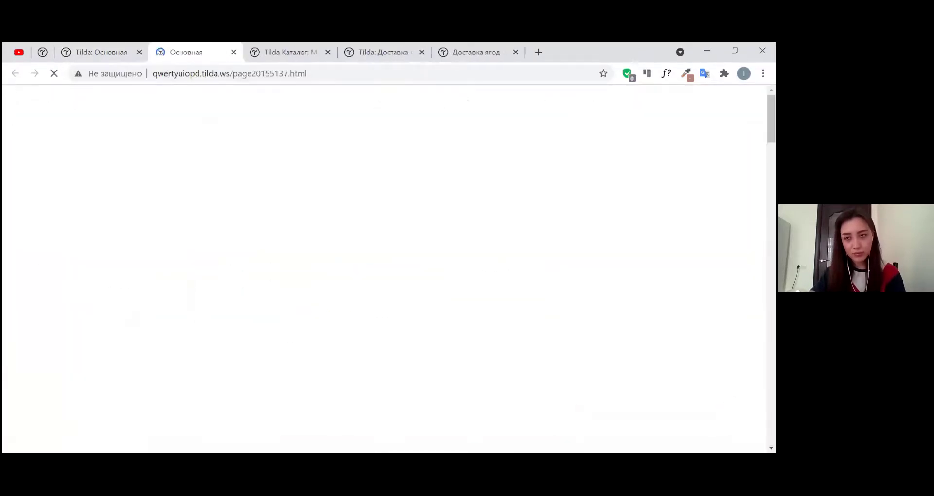
- Check the berry cards under Ассортимент on the published page and compare them with the page editor, closing the publication dialog
{"action": "scroll", "coordinate": [384, 269], "scroll_direction": "down", "scroll_amount": 5}
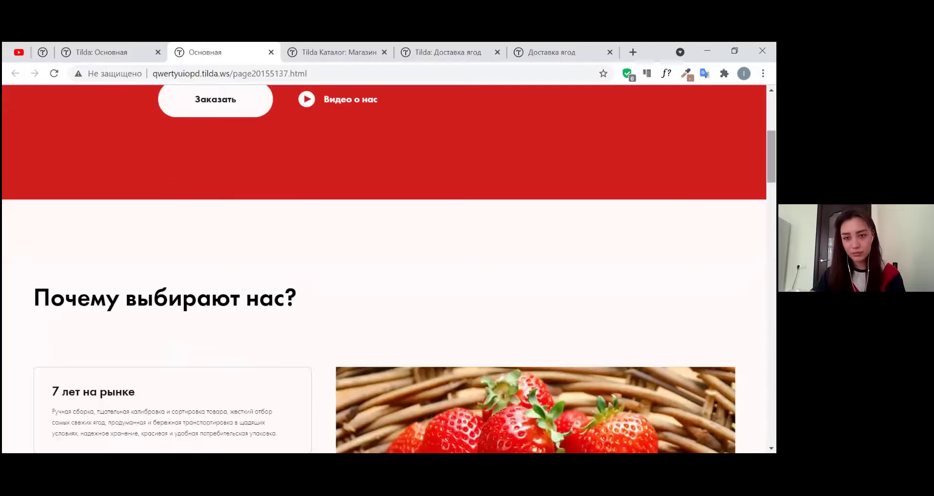
{"action": "scroll", "coordinate": [385, 269], "scroll_direction": "down", "scroll_amount": 1}
{"action": "scroll", "coordinate": [525, 302], "scroll_direction": "down", "scroll_amount": 8}
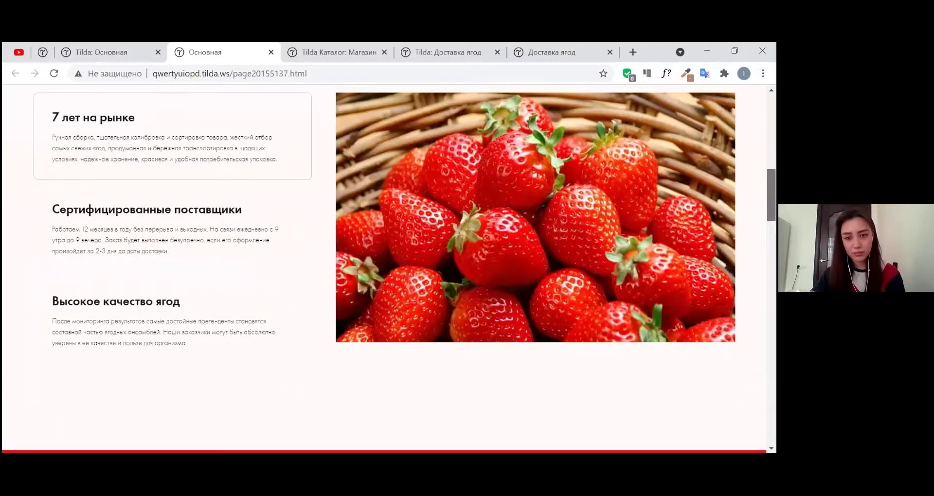
{"action": "scroll", "coordinate": [524, 302], "scroll_direction": "down", "scroll_amount": 10}
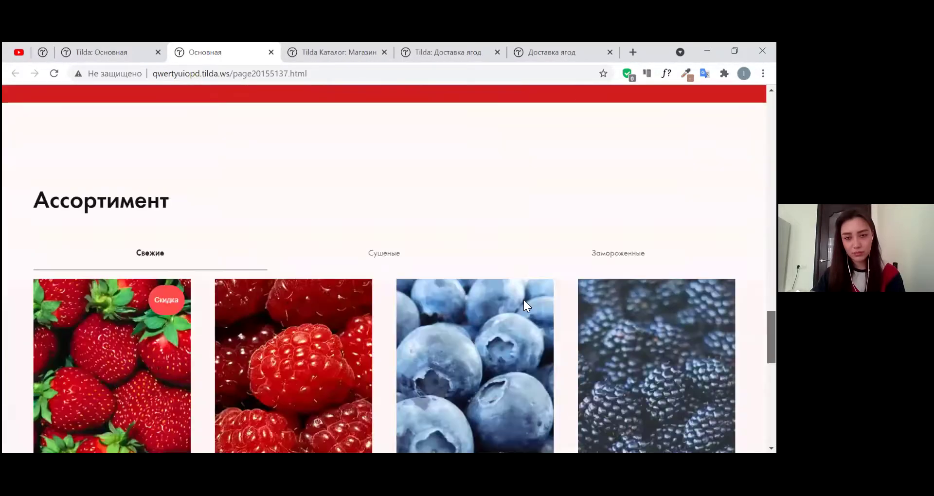
{"action": "scroll", "coordinate": [523, 302], "scroll_direction": "down", "scroll_amount": 6}
{"action": "scroll", "coordinate": [528, 385], "scroll_direction": "up", "scroll_amount": 3}
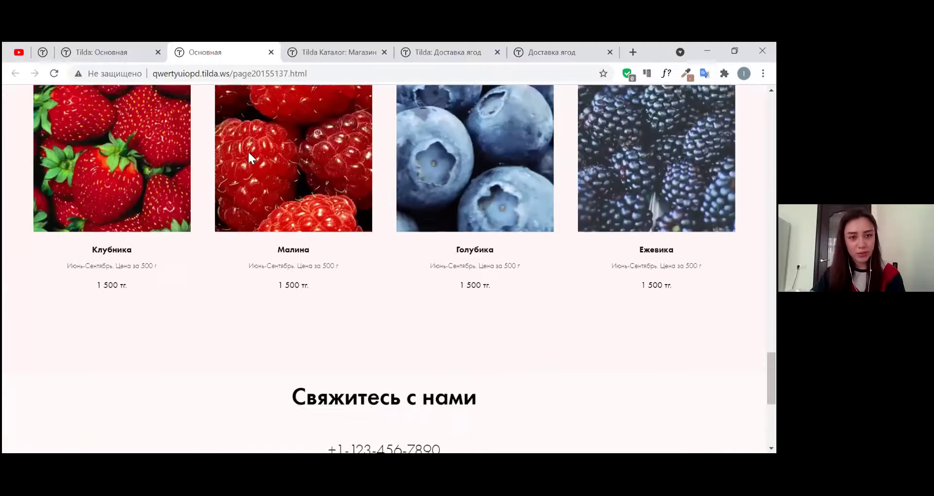
{"action": "key", "text": "ctrl+shift+Tab"}
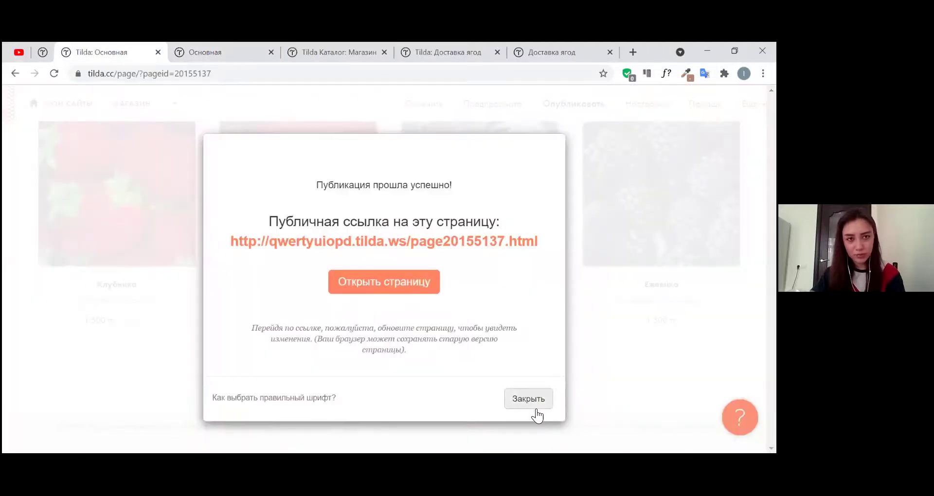
{"action": "left_click", "coordinate": [265, 105]}
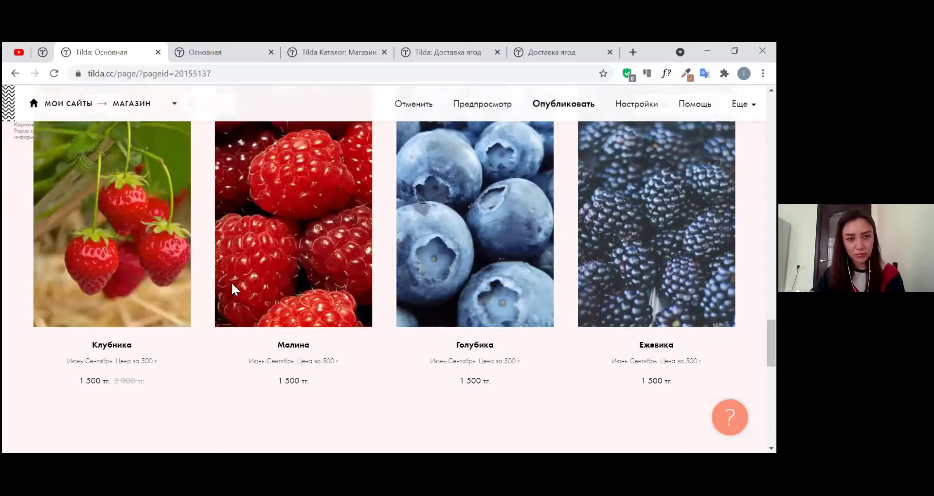
{"action": "scroll", "coordinate": [246, 299], "scroll_direction": "up", "scroll_amount": 3}
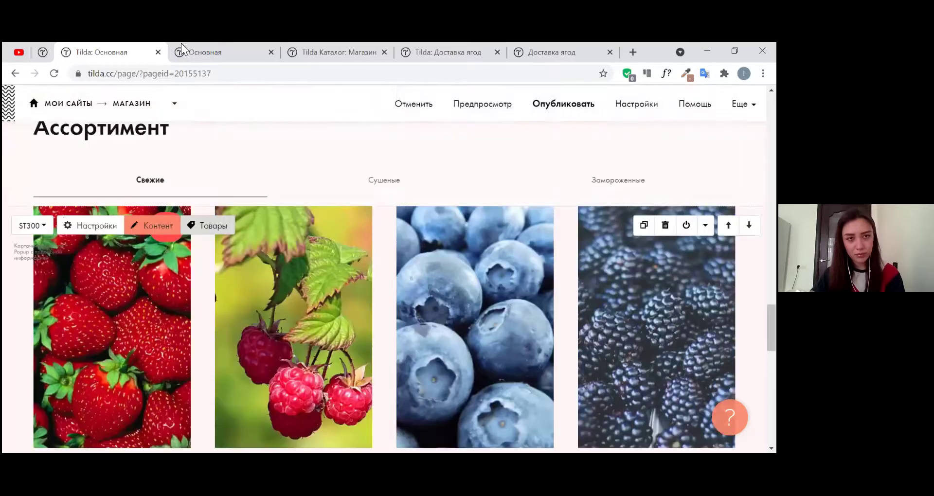
{"action": "key", "text": "ctrl+Tab"}
- Open the Клубника product card on the published page, choose Сорт Крупная and view its next photo
{"action": "left_click", "coordinate": [165, 218]}
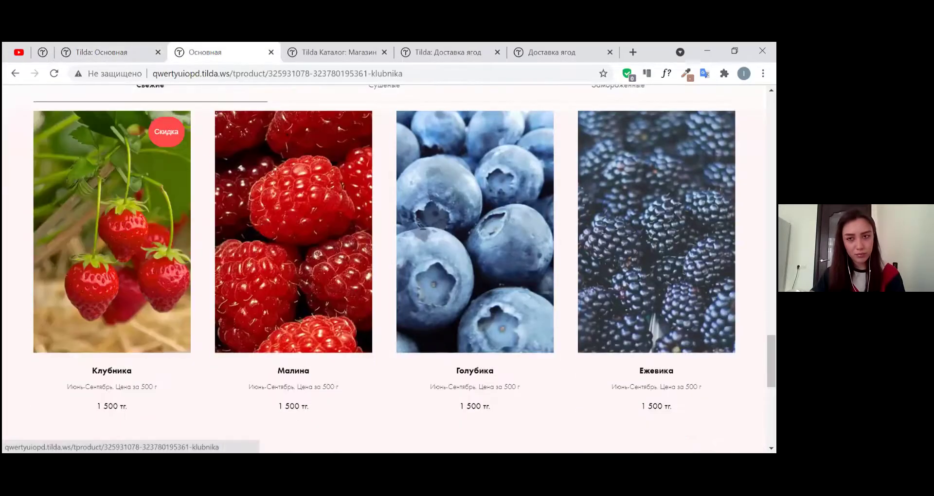
{"action": "key", "text": "Escape"}
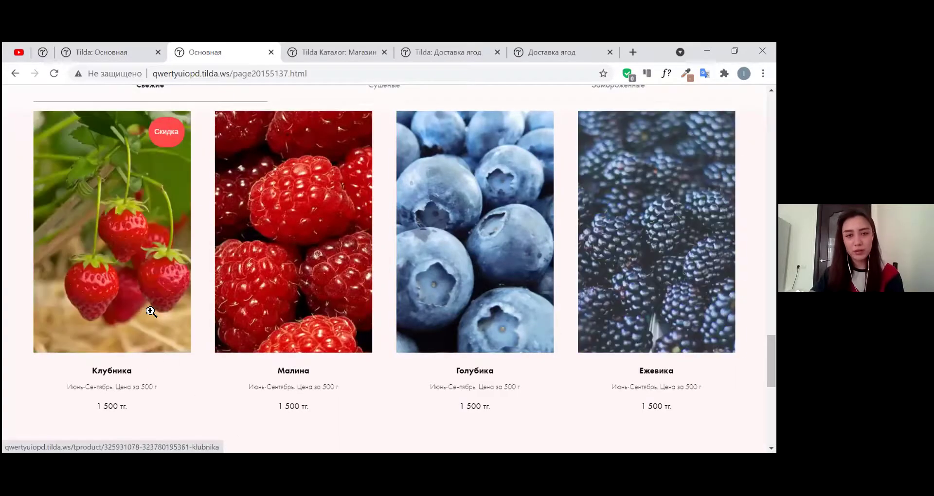
{"action": "left_click", "coordinate": [154, 310]}
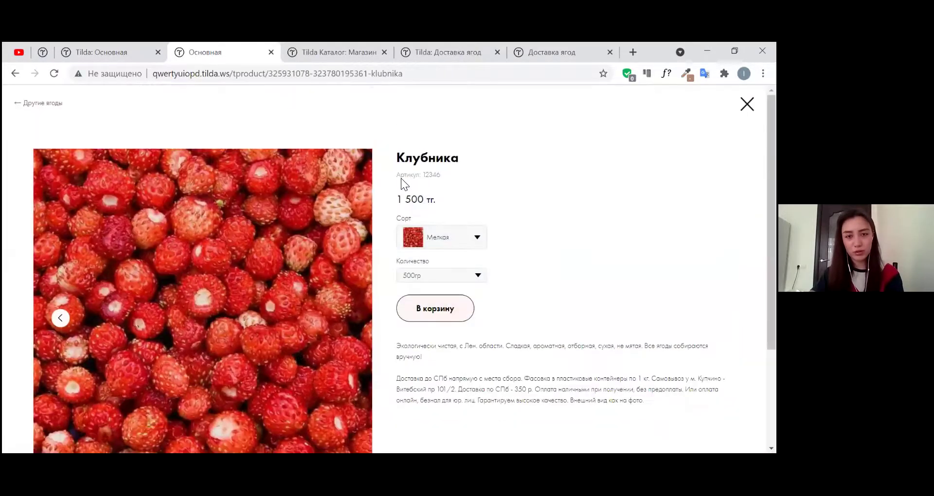
{"action": "scroll", "coordinate": [428, 194], "scroll_direction": "down", "scroll_amount": 1}
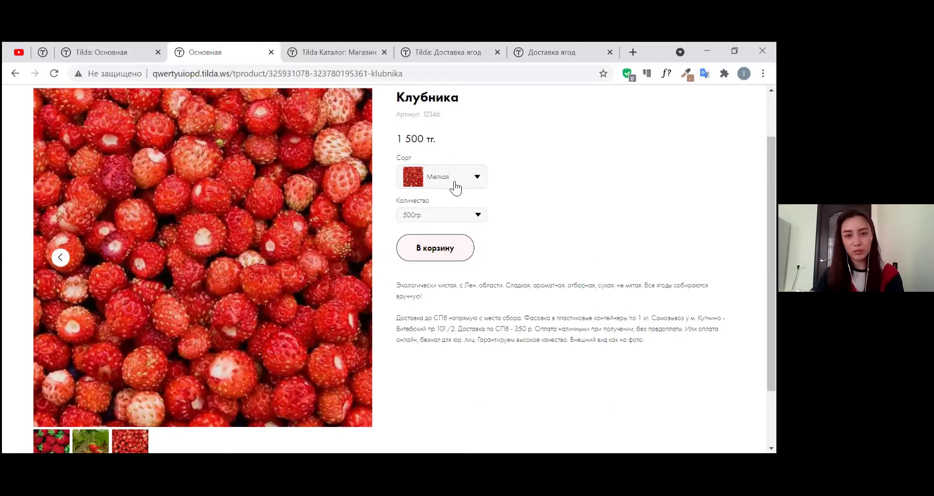
{"action": "left_click", "coordinate": [455, 185]}
{"action": "left_click", "coordinate": [401, 161]}
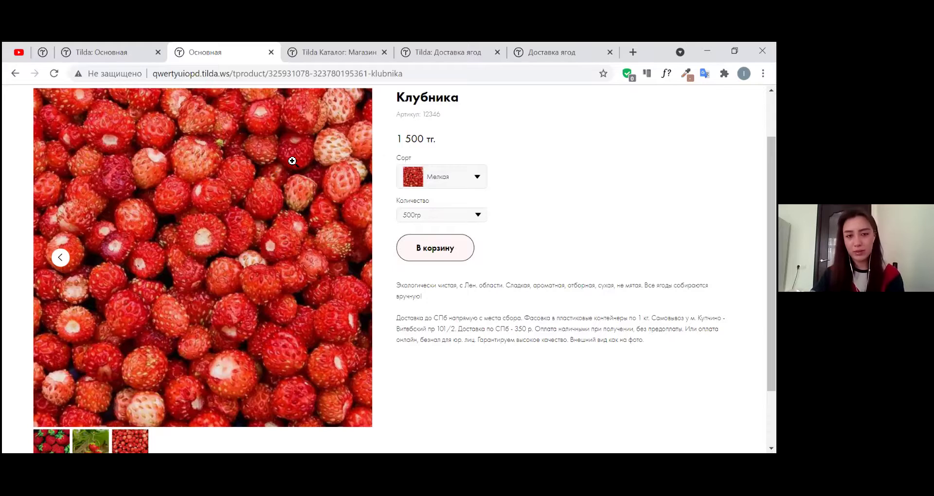
{"action": "left_click", "coordinate": [431, 180]}
{"action": "left_click", "coordinate": [434, 222]}
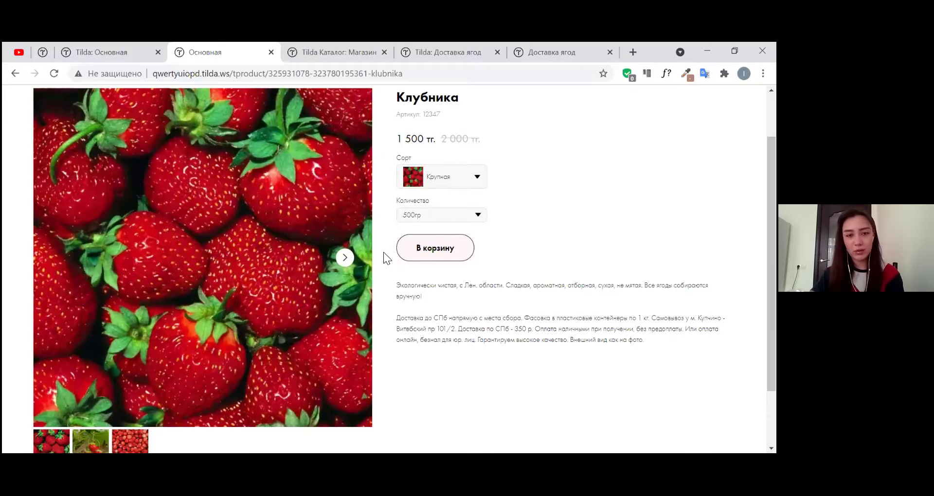
{"action": "left_click", "coordinate": [343, 258]}
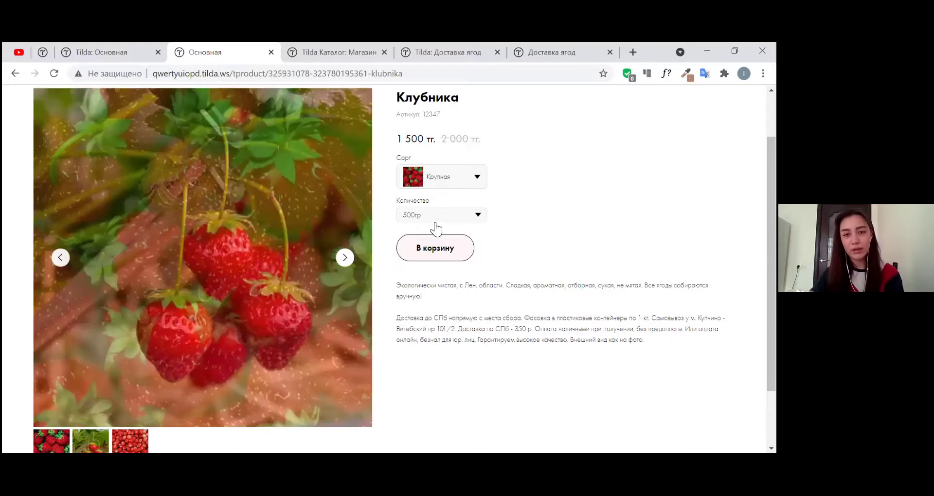
- Set Количество to 1,5 on the Клубника card and switch Сорт to Мелкая to compare the prices
{"action": "left_click", "coordinate": [433, 216]}
{"action": "left_click", "coordinate": [431, 267]}
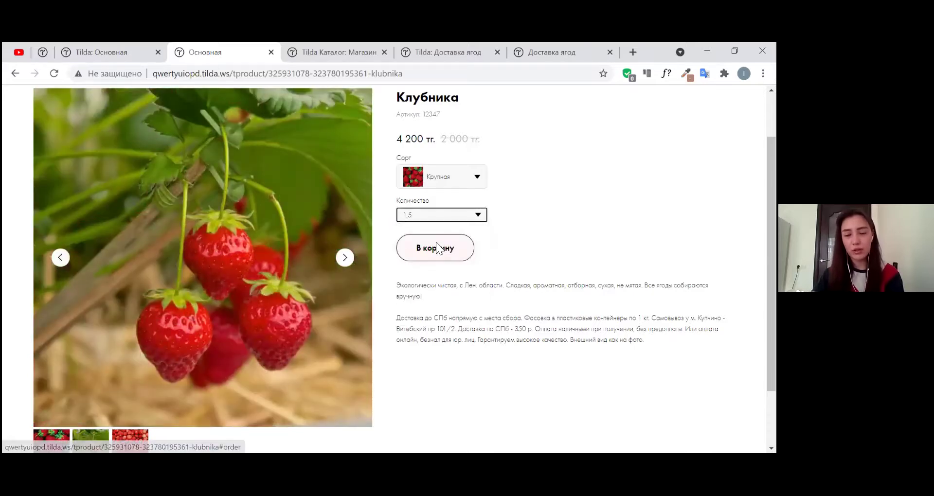
{"action": "left_click", "coordinate": [428, 185]}
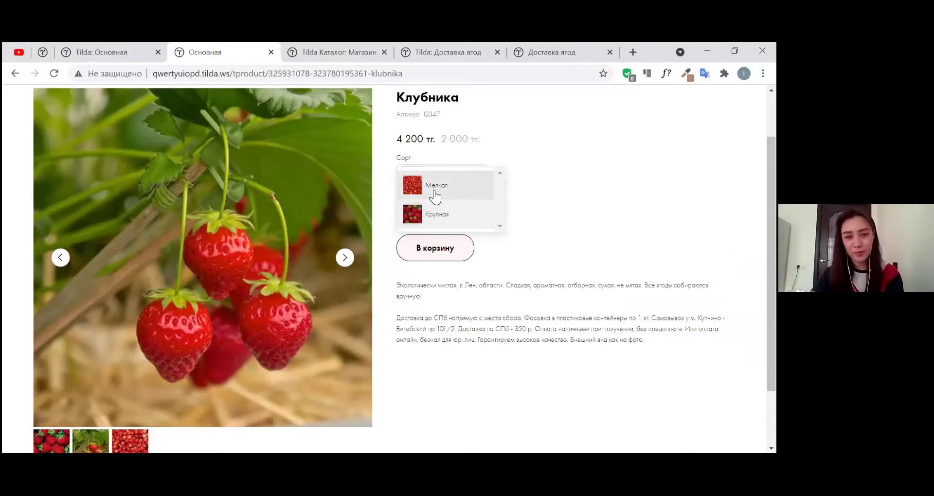
{"action": "left_click", "coordinate": [433, 190]}
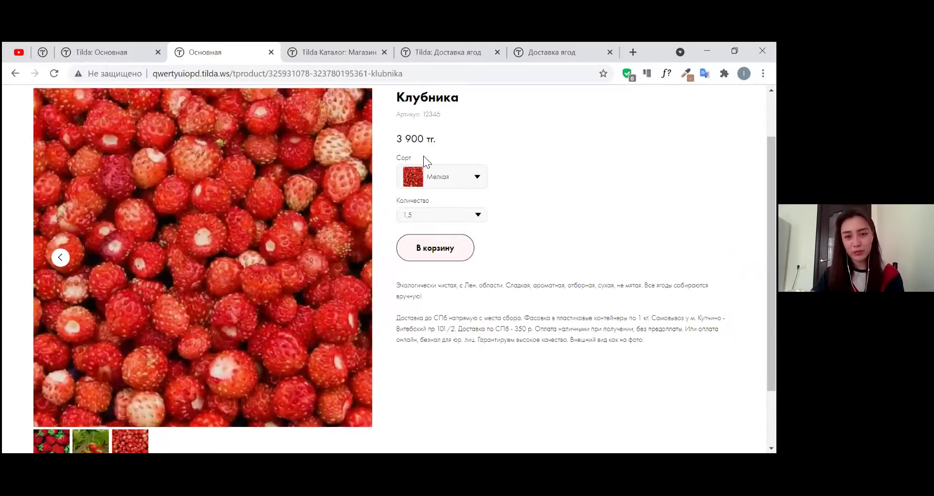
- Try the Количество options for the Мелкая sort, return to 500гр and close the product card
{"action": "left_click", "coordinate": [448, 216]}
{"action": "left_click", "coordinate": [453, 271]}
{"action": "left_click", "coordinate": [436, 215]}
{"action": "left_click", "coordinate": [429, 282]}
{"action": "left_click", "coordinate": [428, 216]}
{"action": "left_click", "coordinate": [427, 235]}
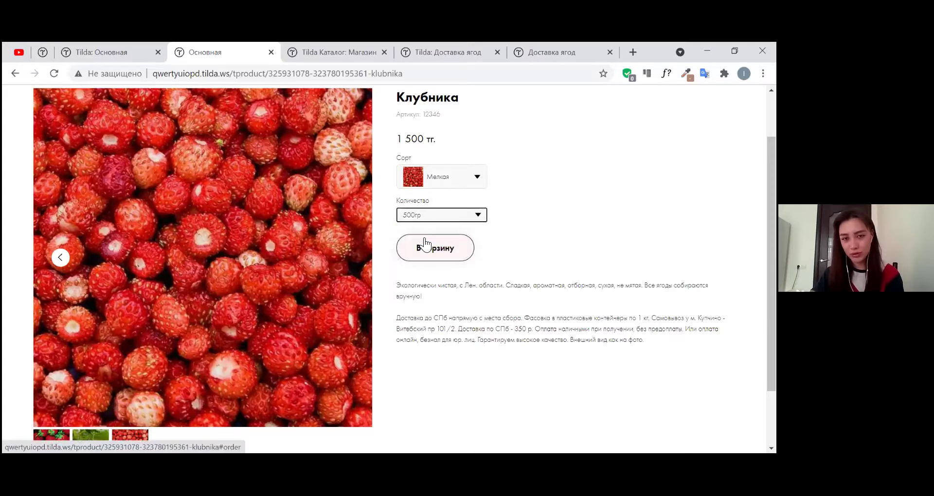
{"action": "scroll", "coordinate": [431, 187], "scroll_direction": "down", "scroll_amount": 1}
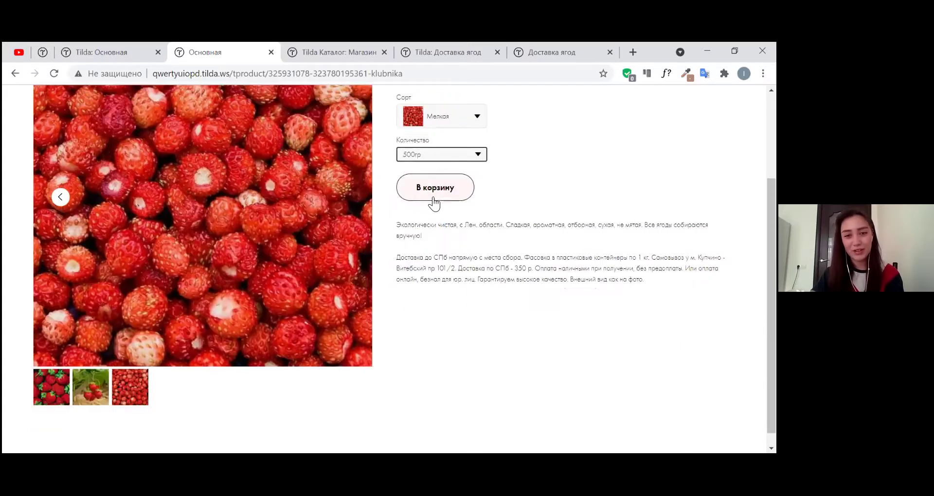
{"action": "scroll", "coordinate": [457, 210], "scroll_direction": "up", "scroll_amount": 2}
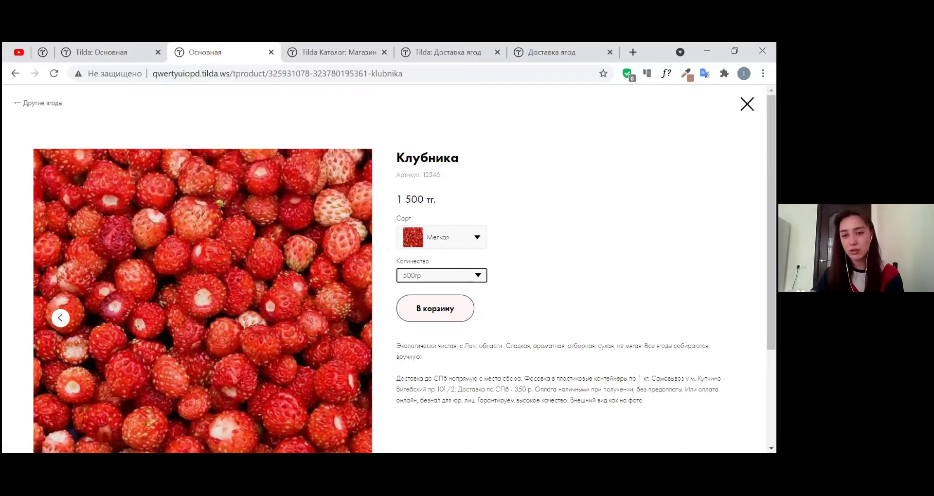
{"action": "key", "text": "Escape"}
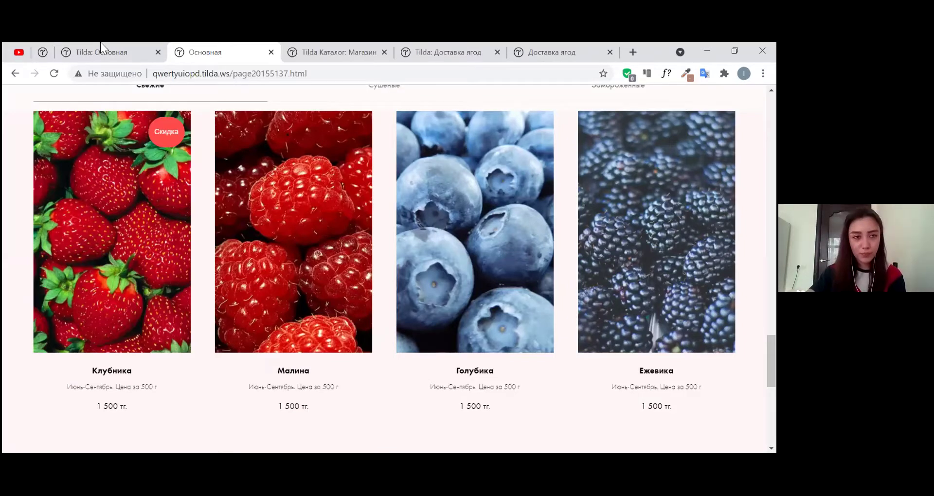
- Close the published Основная page and return to the product catalog of the Магазин site
{"action": "key", "text": "ctrl+shift+Tab"}
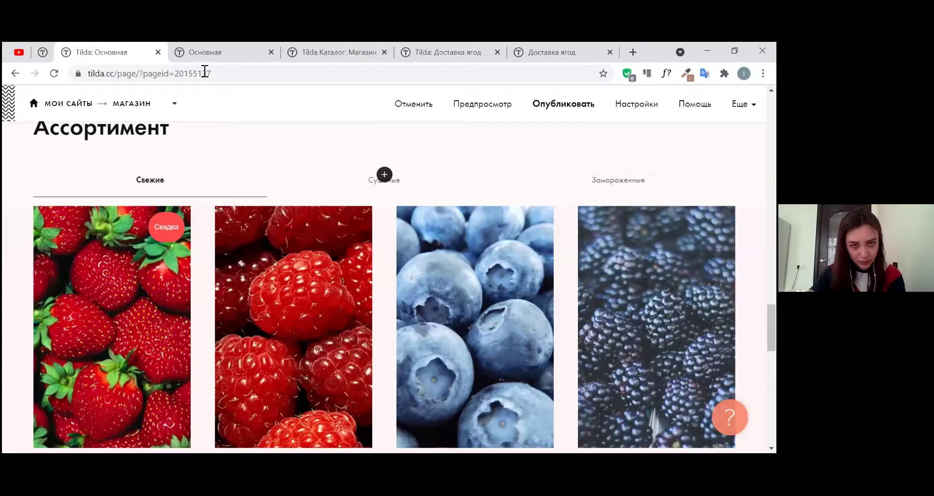
{"action": "scroll", "coordinate": [297, 205], "scroll_direction": "up", "scroll_amount": 1}
{"action": "key", "text": "ctrl+Tab"}
{"action": "key", "text": "ctrl+Tab"}
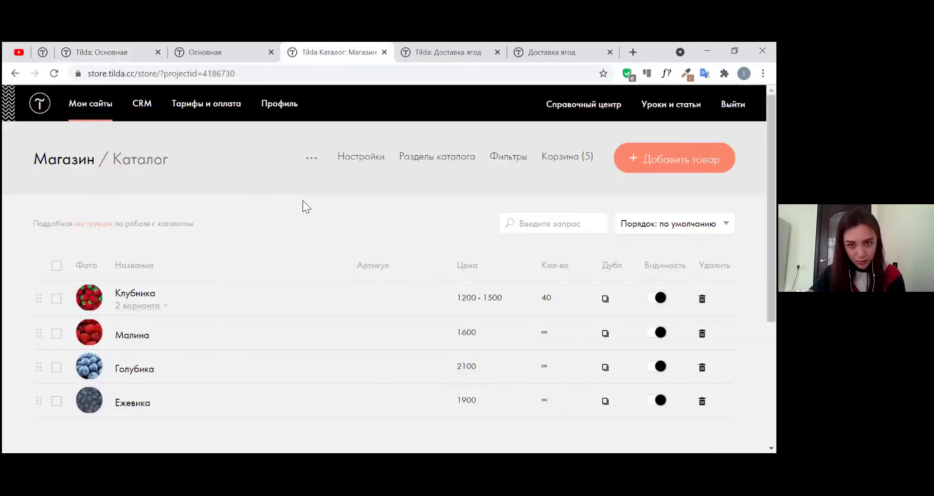
{"action": "key", "text": "ctrl+shift+Tab"}
{"action": "key", "text": "ctrl+w"}
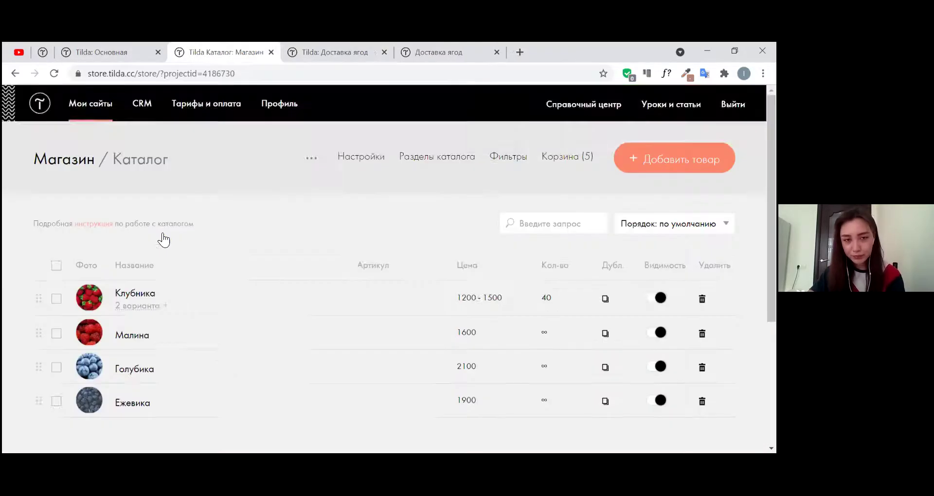
- Expand the variants of Клубника in the catalog list to view them and collapse them again
{"action": "scroll", "coordinate": [168, 231], "scroll_direction": "down", "scroll_amount": 1}
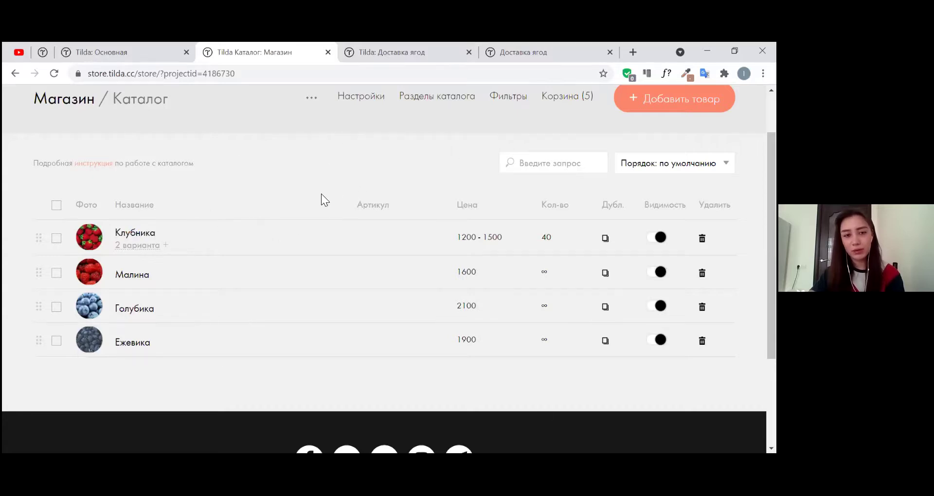
{"action": "left_click", "coordinate": [148, 247]}
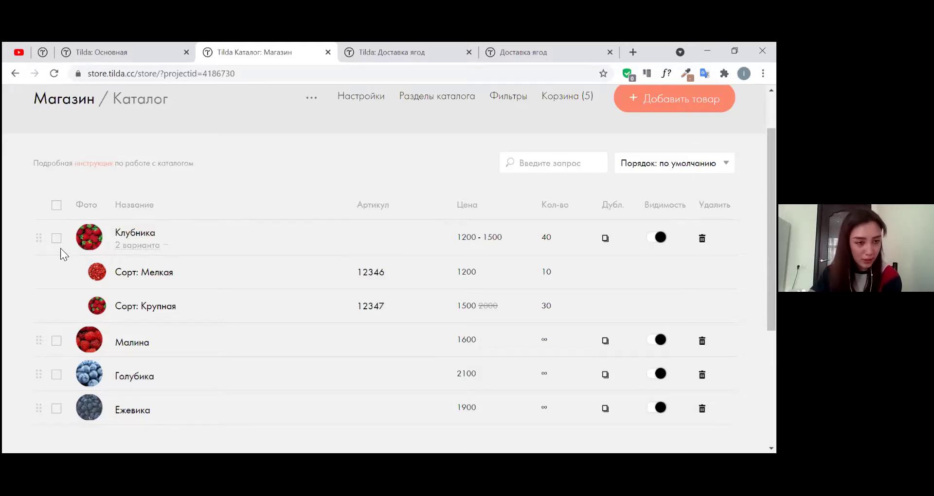
{"action": "left_click", "coordinate": [40, 237]}
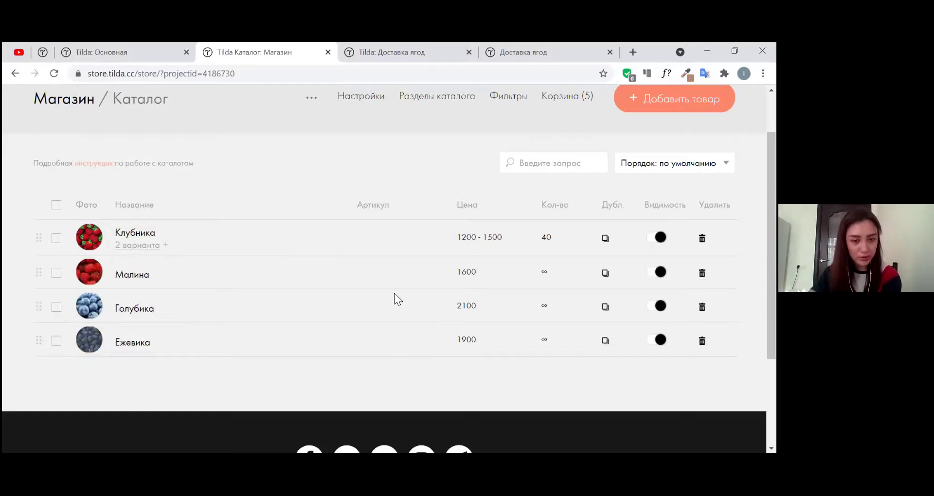
- Review the catalog section, card label and visibility settings of the Клубника product and close its editor
{"action": "left_click", "coordinate": [144, 234]}
{"action": "scroll", "coordinate": [208, 226], "scroll_direction": "down", "scroll_amount": 4}
{"action": "left_click_drag", "start_coordinate": [384, 222], "coordinate": [376, 358]}
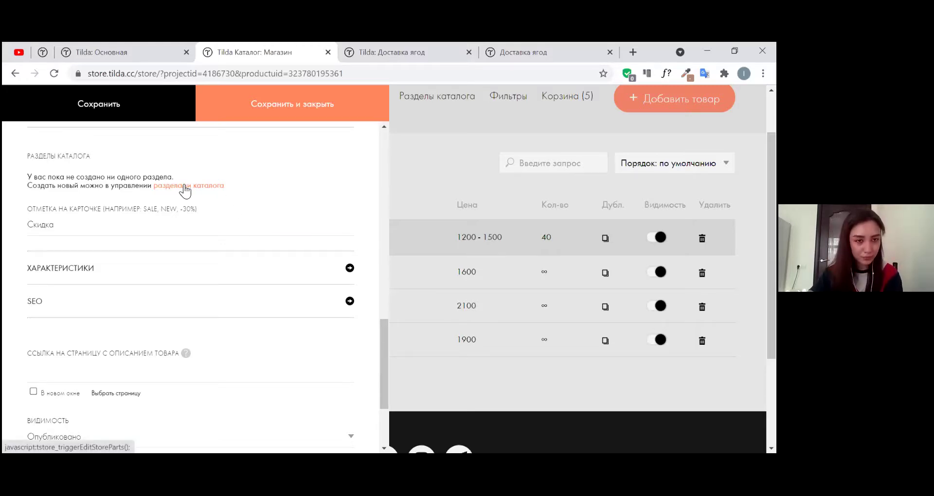
{"action": "left_click", "coordinate": [215, 230]}
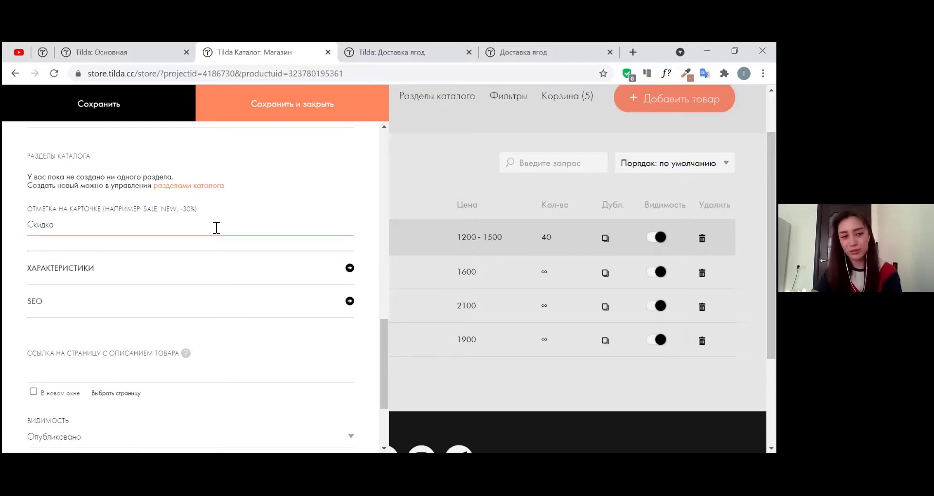
{"action": "scroll", "coordinate": [216, 228], "scroll_direction": "down", "scroll_amount": 3}
{"action": "left_click", "coordinate": [278, 110]}
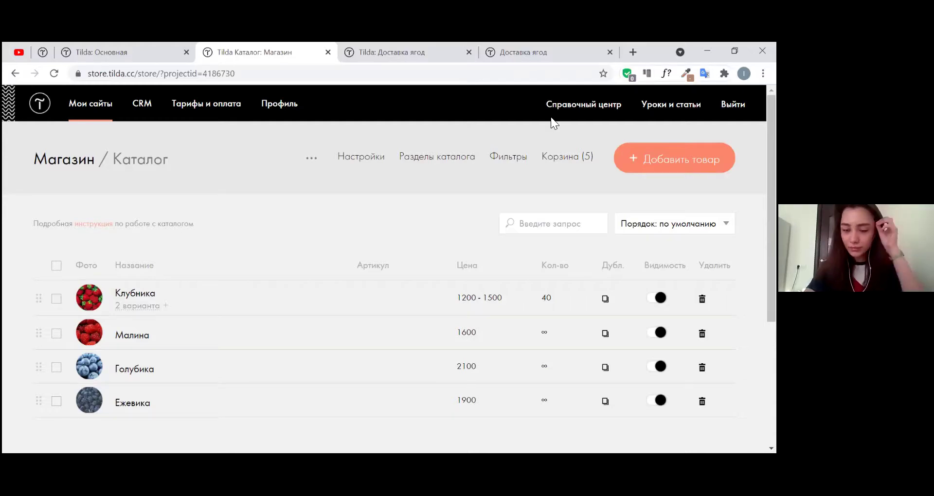
- Close the product catalog and look over the berry cards in the Доставка ягод page editor
{"action": "left_click", "coordinate": [160, 168]}
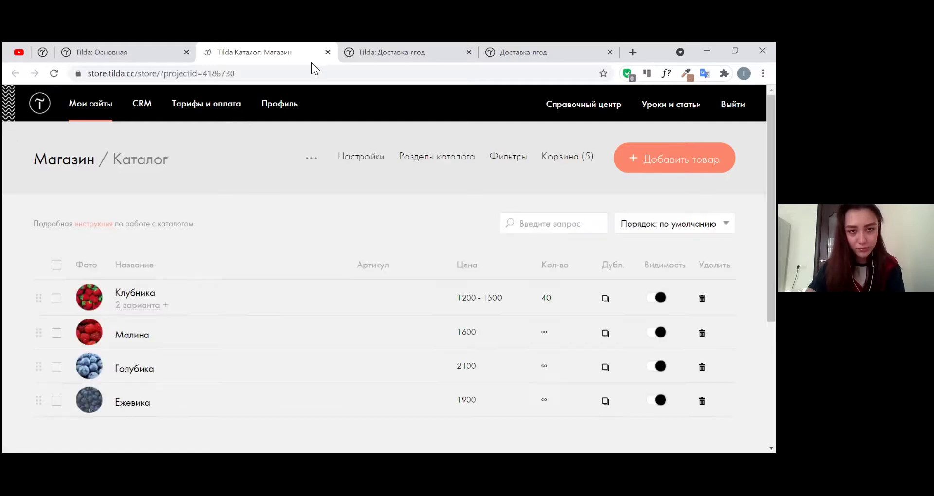
{"action": "left_click", "coordinate": [326, 53]}
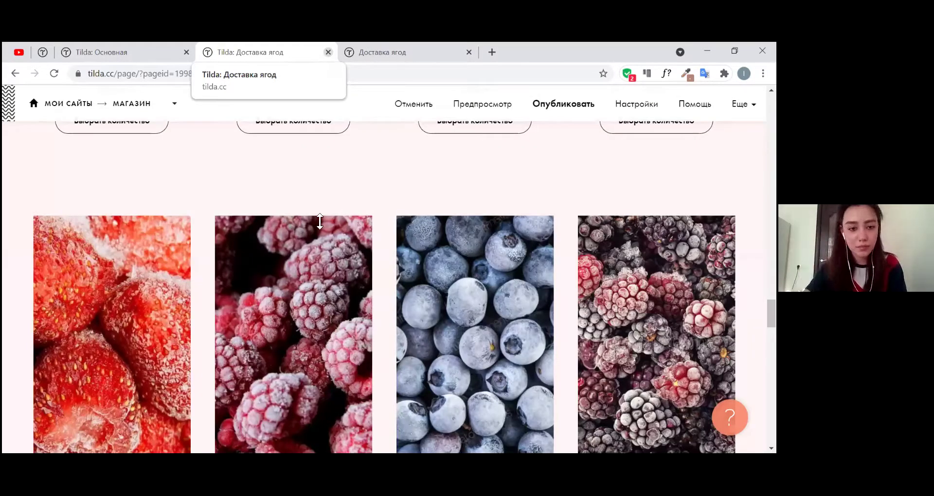
{"action": "scroll", "coordinate": [453, 187], "scroll_direction": "down", "scroll_amount": 3}
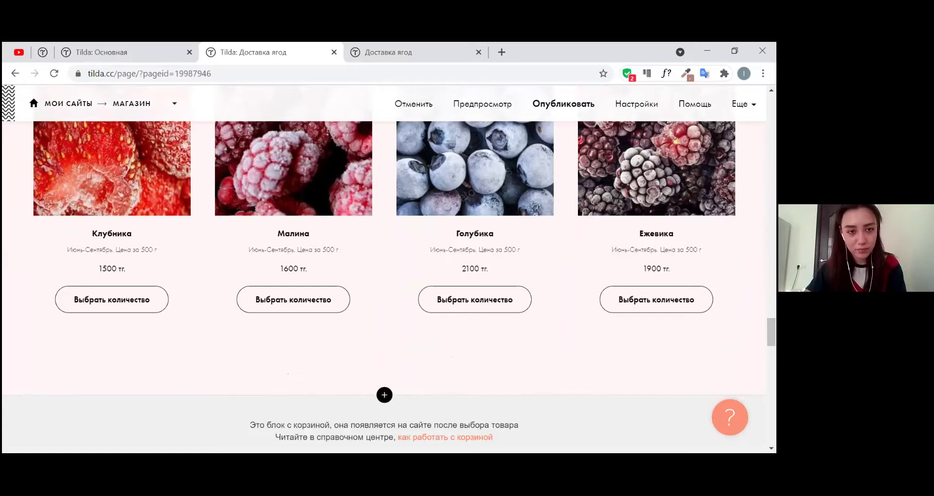
- Go to the page list of the Магазин site and open its site settings
{"action": "left_click", "coordinate": [139, 112]}
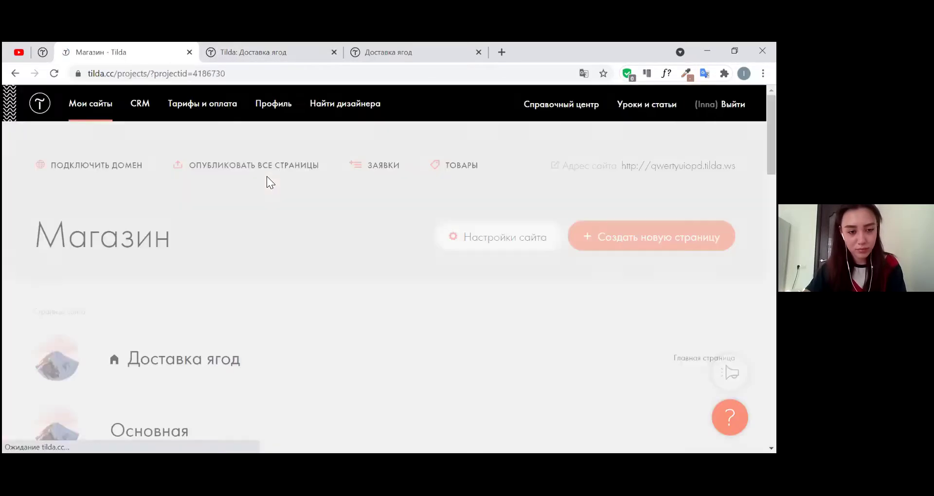
{"action": "scroll", "coordinate": [267, 176], "scroll_direction": "down", "scroll_amount": 5}
{"action": "scroll", "coordinate": [267, 176], "scroll_direction": "up", "scroll_amount": 3}
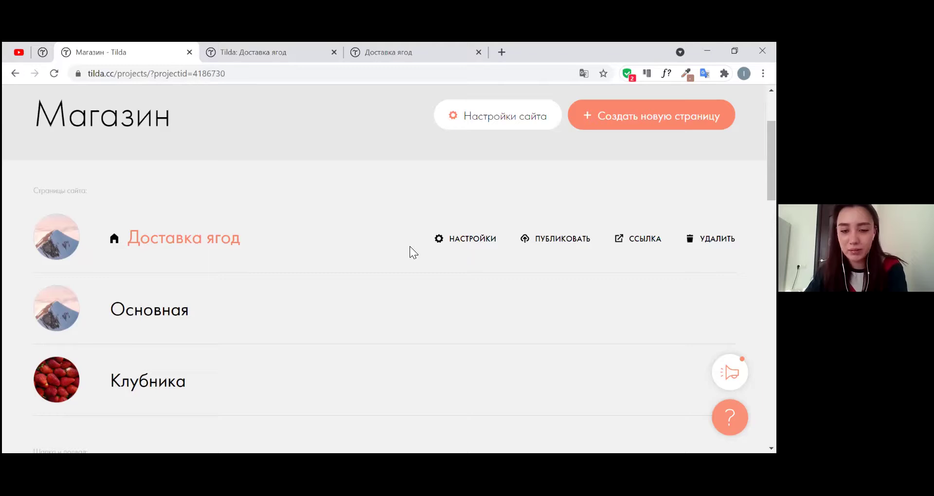
{"action": "left_click", "coordinate": [479, 127]}
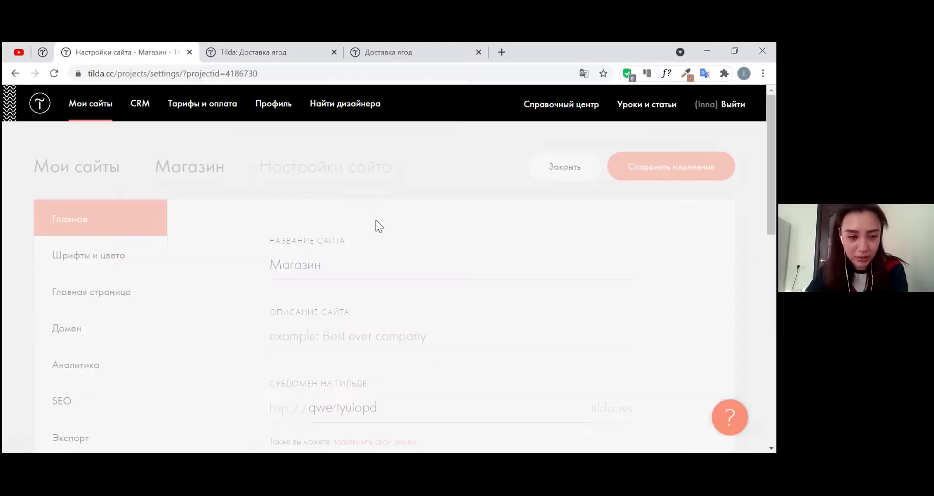
{"action": "scroll", "coordinate": [107, 233], "scroll_direction": "down", "scroll_amount": 2}
{"action": "scroll", "coordinate": [106, 234], "scroll_direction": "up", "scroll_amount": 1}
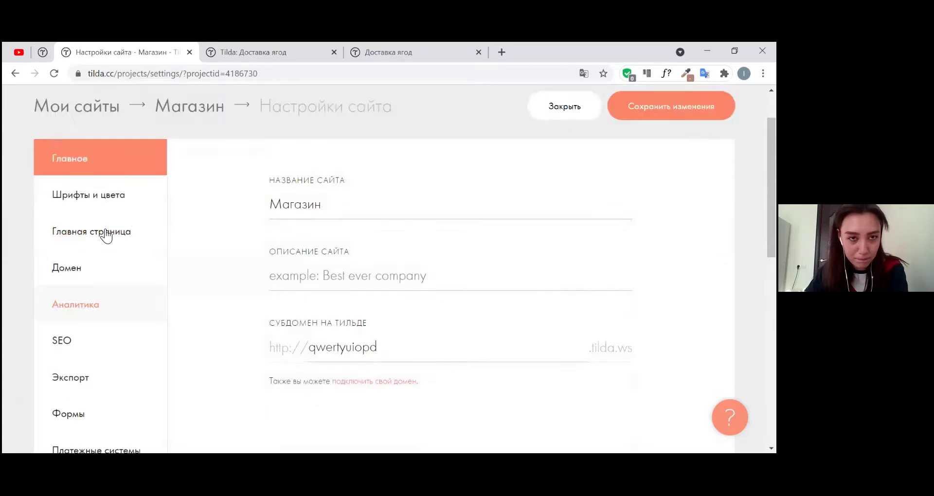
- View the Малина product card on the published Доставка ягод page and close it
{"action": "left_click", "coordinate": [402, 52]}
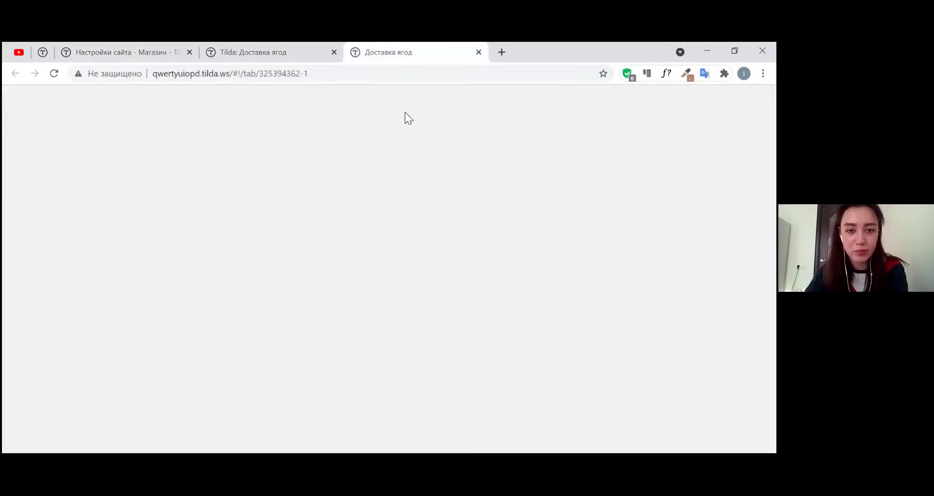
{"action": "scroll", "coordinate": [379, 231], "scroll_direction": "down", "scroll_amount": 4}
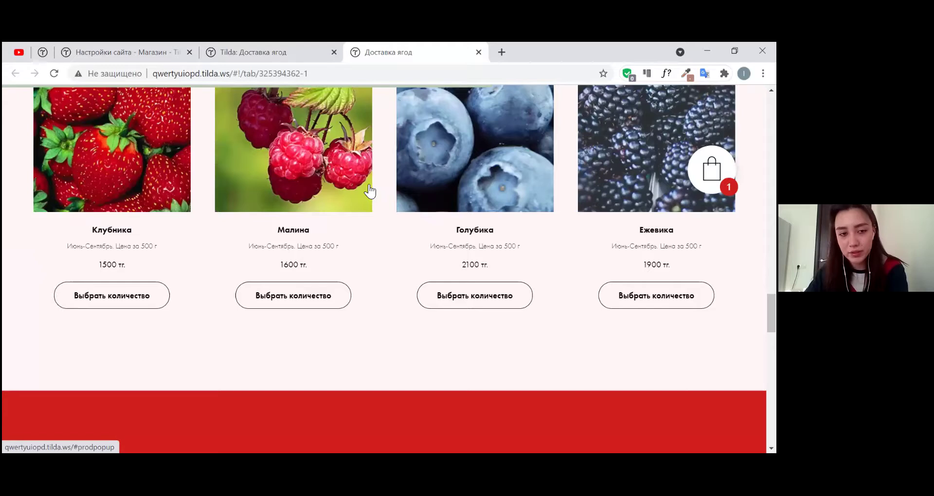
{"action": "left_click", "coordinate": [370, 190]}
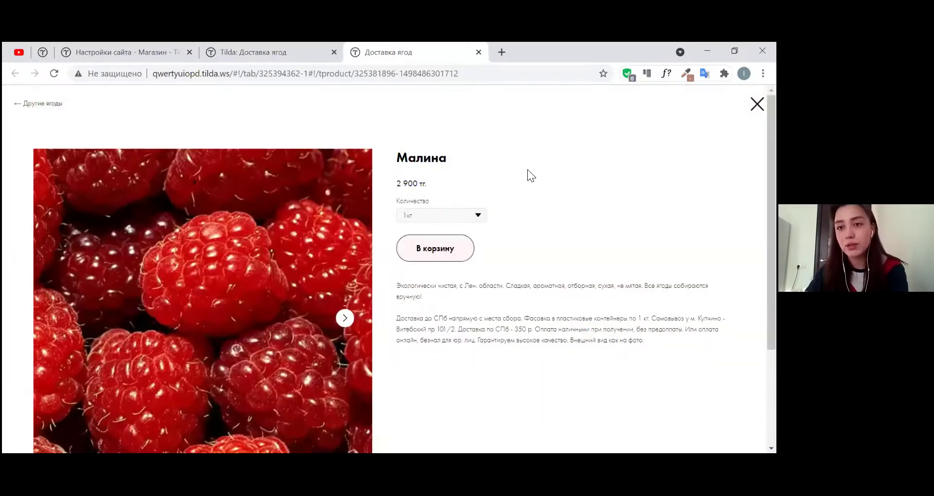
{"action": "key", "text": "Escape"}
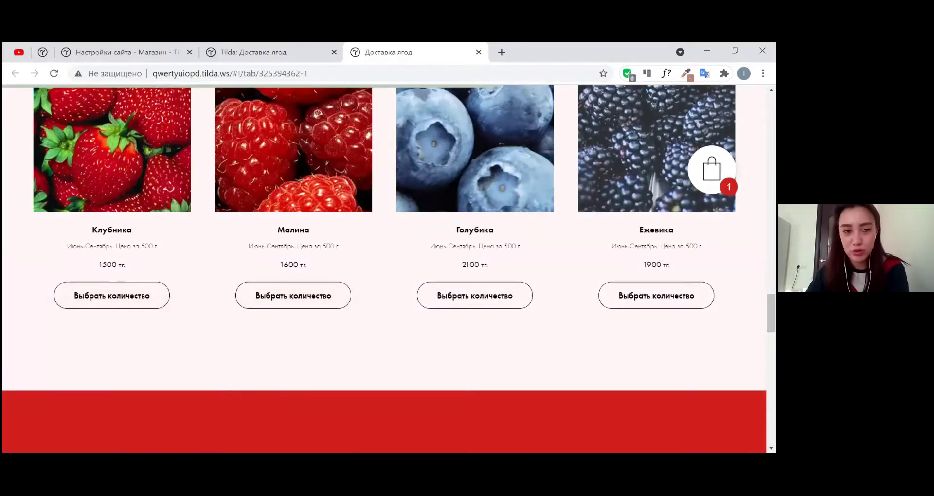
- Open the Формы section in the site settings of Магазин to see the data receiving services
{"action": "left_click", "coordinate": [134, 51]}
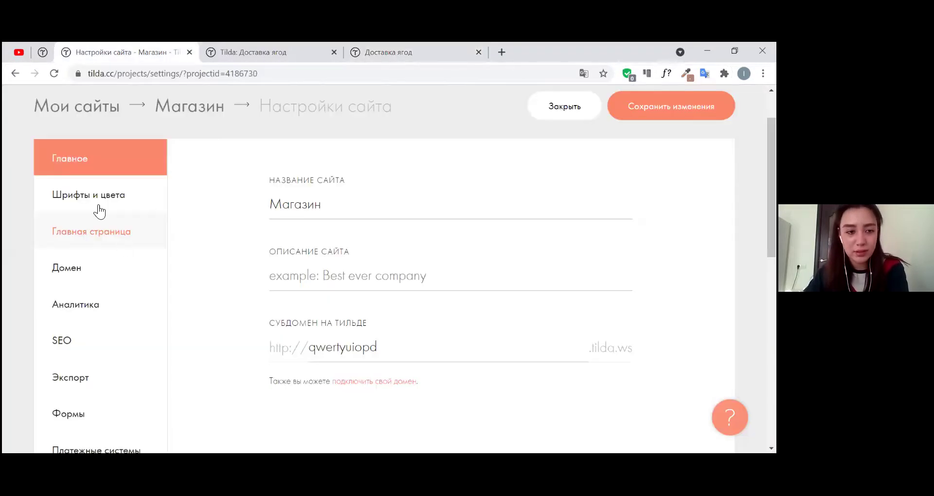
{"action": "scroll", "coordinate": [98, 209], "scroll_direction": "down", "scroll_amount": 4}
{"action": "scroll", "coordinate": [97, 210], "scroll_direction": "down", "scroll_amount": 1}
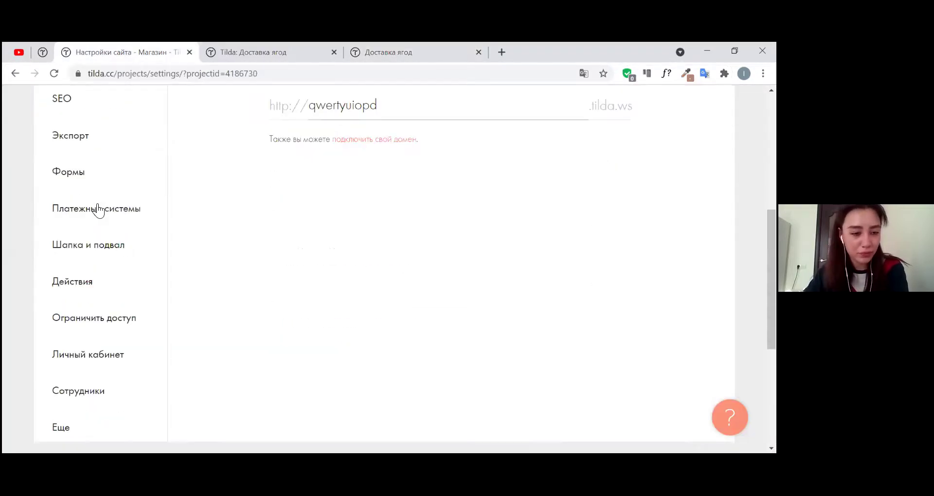
{"action": "left_click", "coordinate": [96, 209]}
{"action": "scroll", "coordinate": [98, 210], "scroll_direction": "up", "scroll_amount": 6}
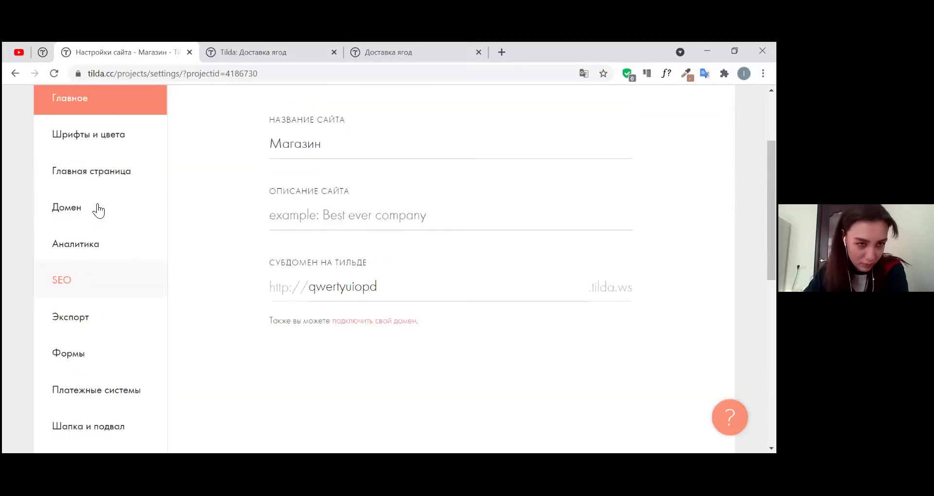
{"action": "scroll", "coordinate": [98, 210], "scroll_direction": "down", "scroll_amount": 1}
{"action": "scroll", "coordinate": [97, 209], "scroll_direction": "down", "scroll_amount": 1}
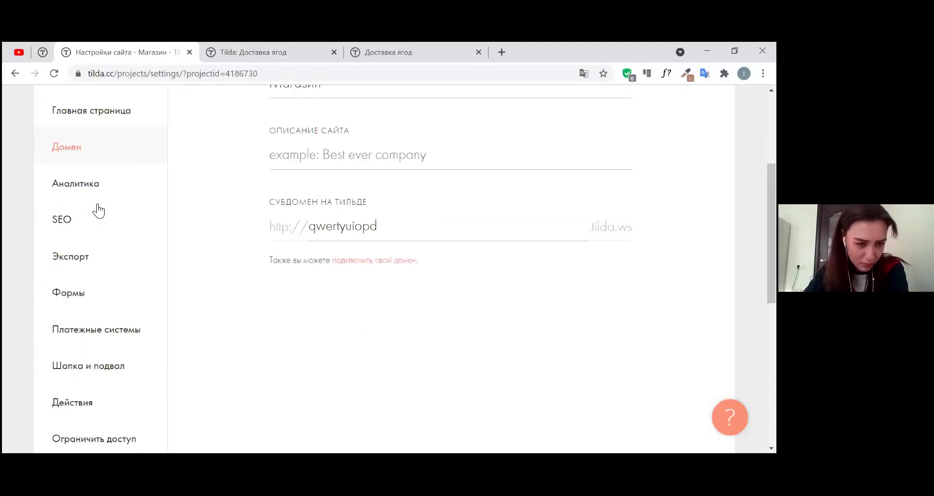
{"action": "left_click", "coordinate": [83, 287]}
{"action": "scroll", "coordinate": [298, 228], "scroll_direction": "down", "scroll_amount": 2}
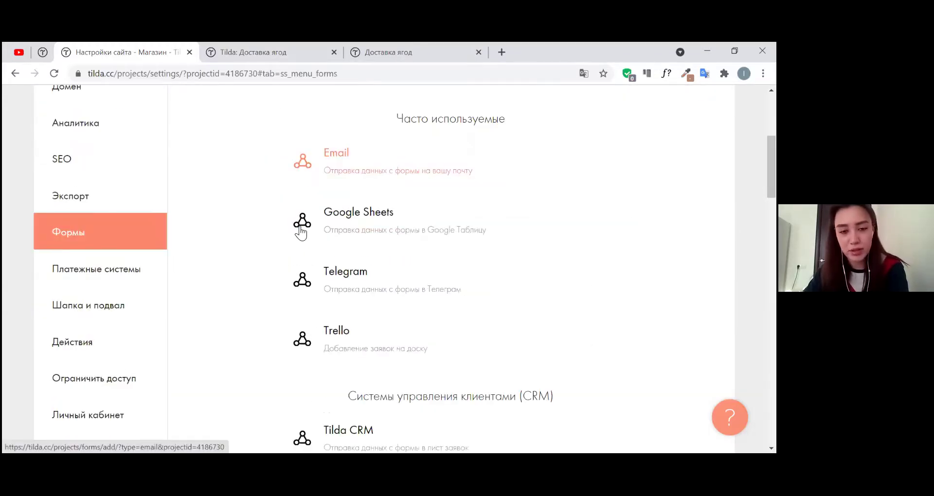
- Choose Tilda CRM as the form data receiving service and go to Tilda CRM to make a request list
{"action": "scroll", "coordinate": [300, 231], "scroll_direction": "up", "scroll_amount": 1}
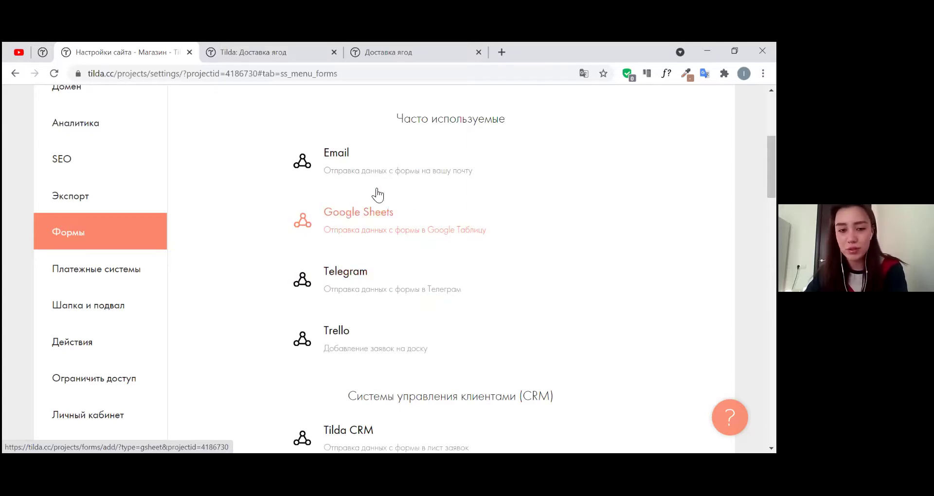
{"action": "scroll", "coordinate": [357, 236], "scroll_direction": "down", "scroll_amount": 3}
{"action": "scroll", "coordinate": [357, 235], "scroll_direction": "down", "scroll_amount": 1}
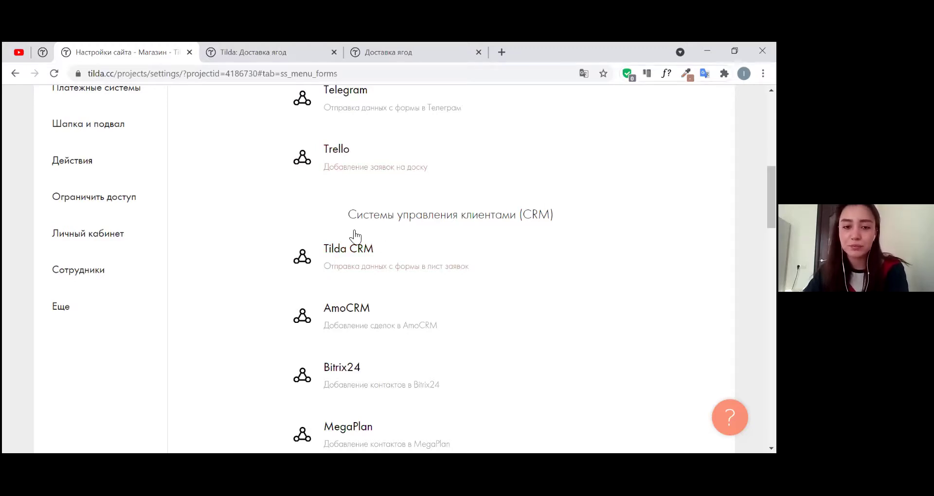
{"action": "left_click", "coordinate": [354, 247]}
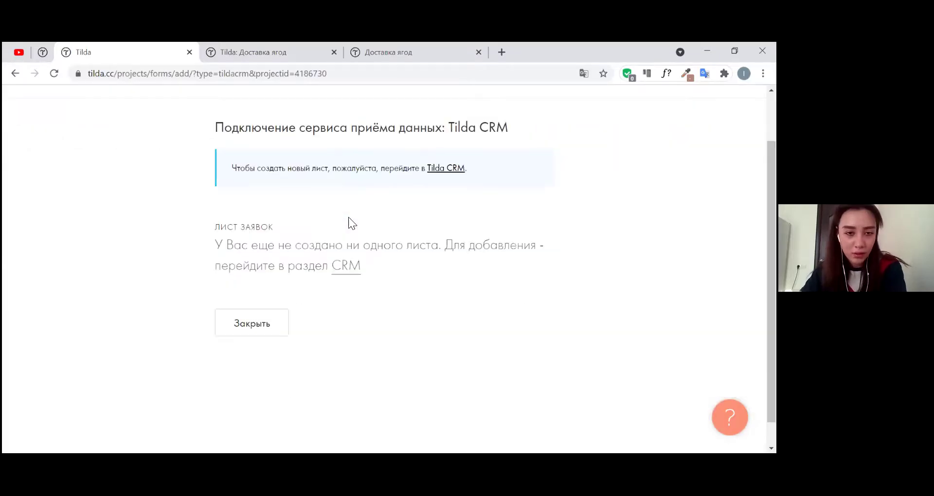
{"action": "left_click", "coordinate": [457, 170]}
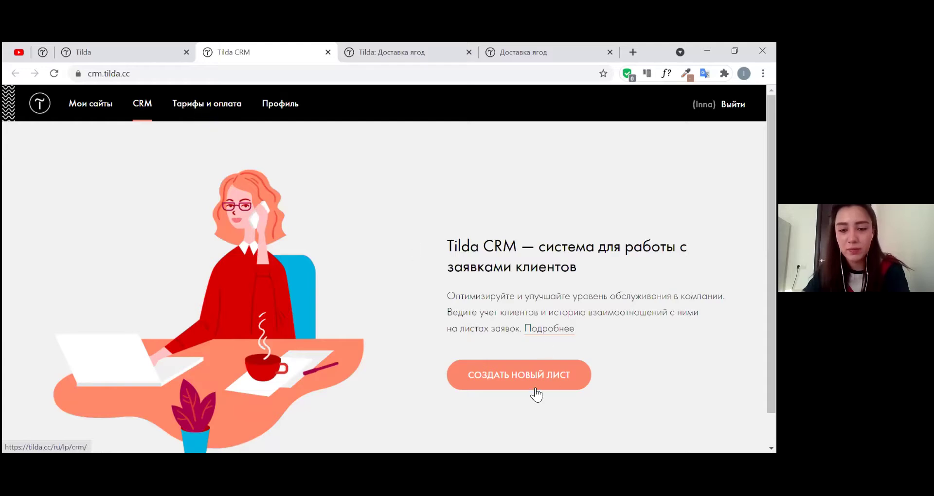
- Create a new CRM request list titled Заявки на ягоды
{"action": "left_click", "coordinate": [556, 381]}
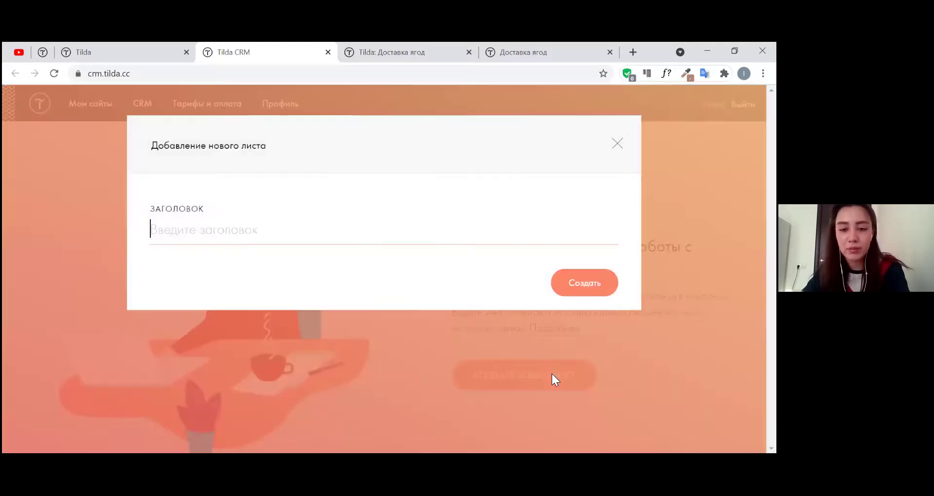
{"action": "left_click", "coordinate": [299, 233]}
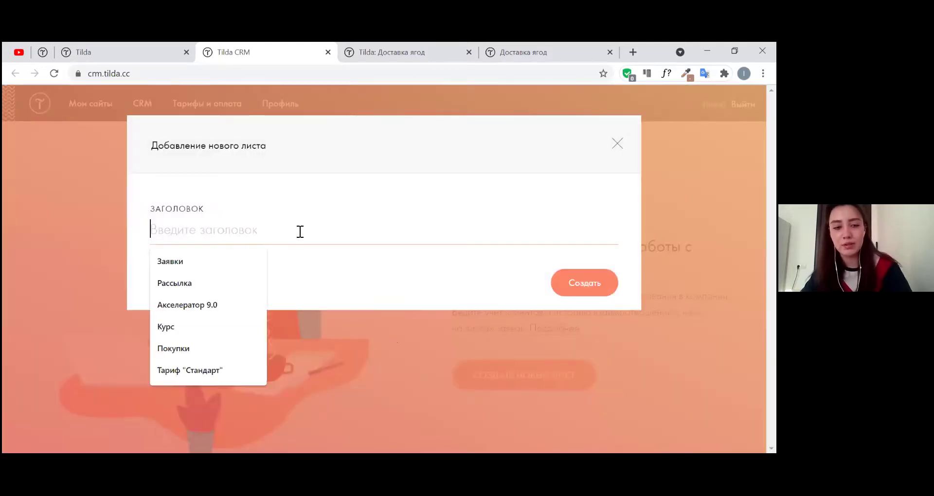
{"action": "type", "text": "Заяв"}
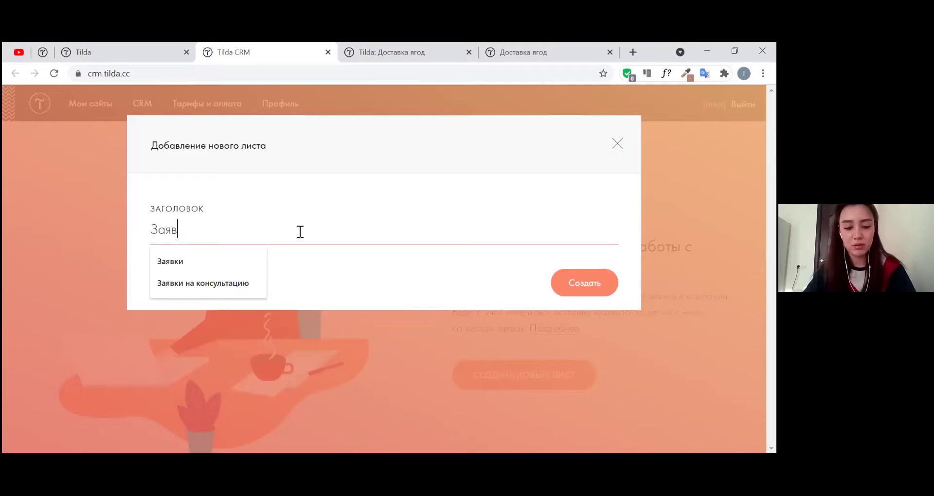
{"action": "type", "text": "ки на ягоды"}
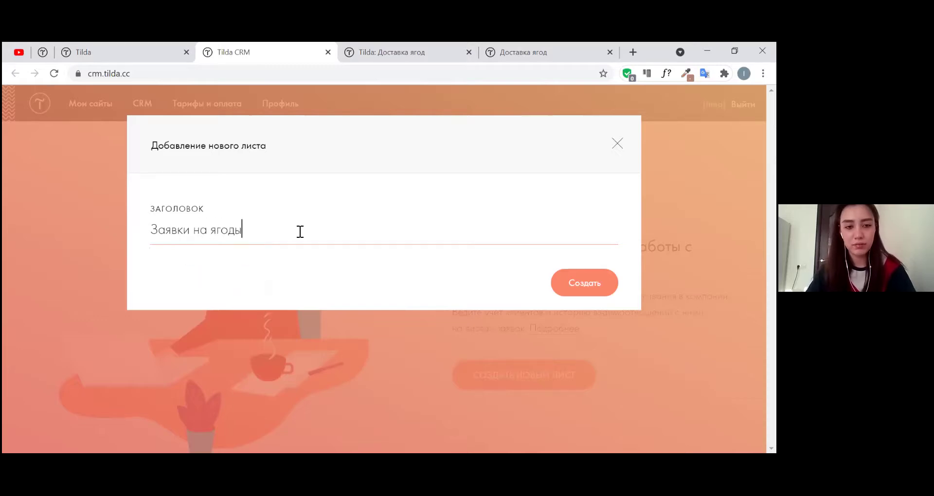
{"action": "left_click", "coordinate": [568, 285]}
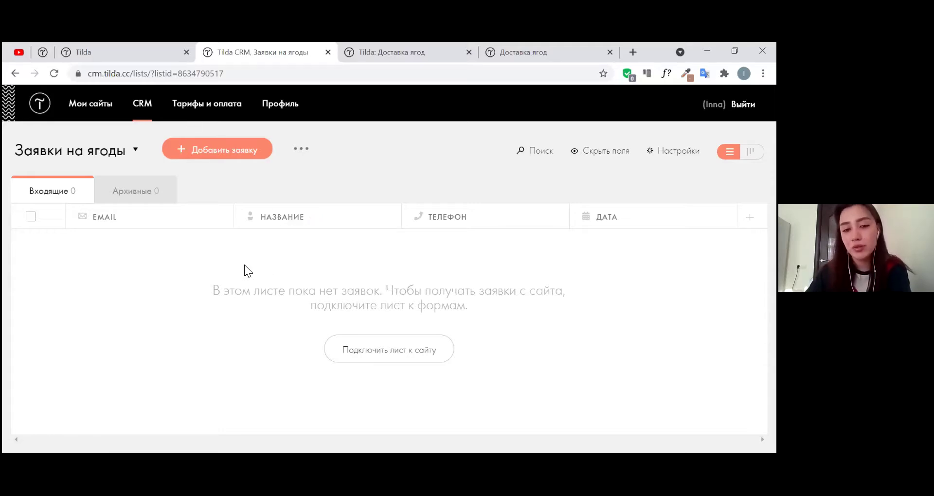
{"action": "left_click", "coordinate": [416, 47]}
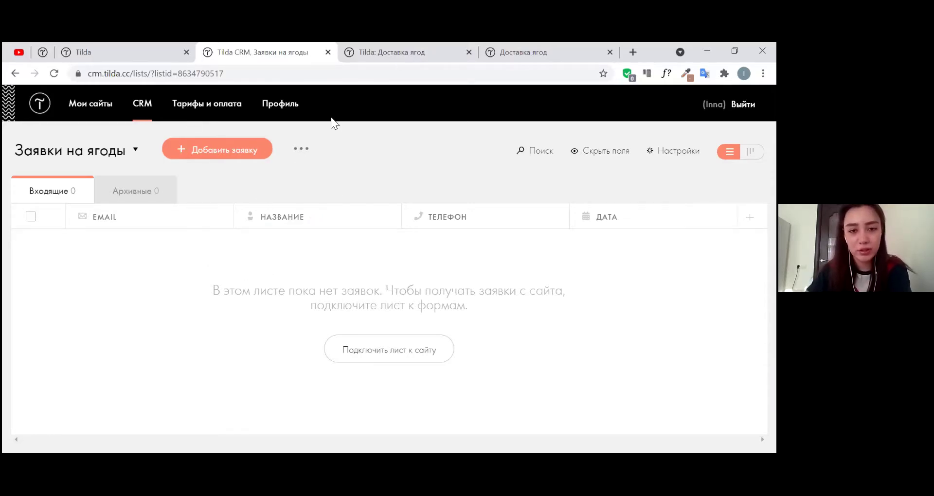
- Switch the page editor from Доставка ягод to the Основная page of the Магазин site
{"action": "scroll", "coordinate": [147, 192], "scroll_direction": "down", "scroll_amount": 4}
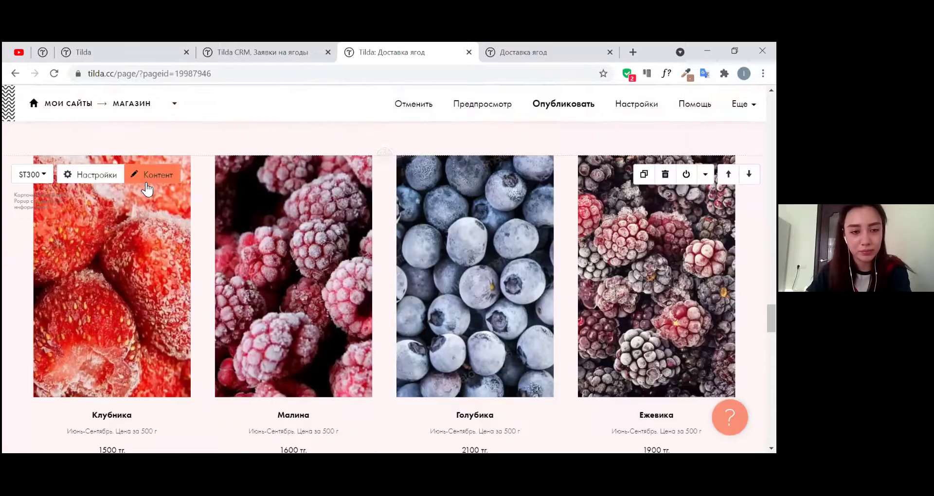
{"action": "scroll", "coordinate": [165, 176], "scroll_direction": "up", "scroll_amount": 10}
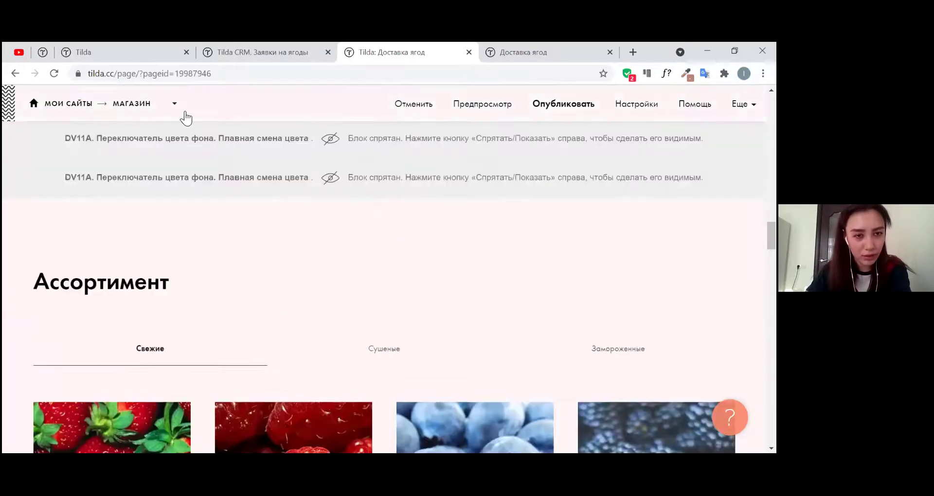
{"action": "left_click", "coordinate": [174, 103]}
{"action": "left_click", "coordinate": [214, 190]}
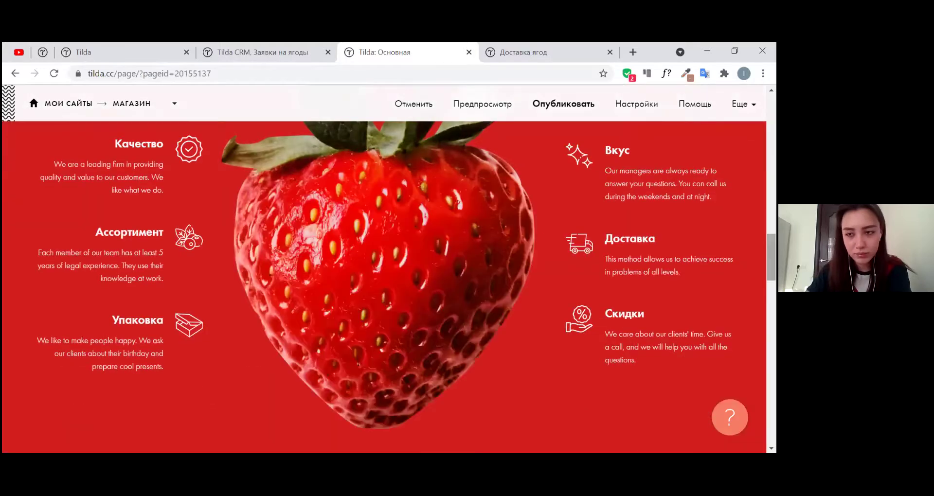
- Open the content settings of the ST100 cart block on the Основная page
{"action": "scroll", "coordinate": [384, 287], "scroll_direction": "down", "scroll_amount": 12}
{"action": "scroll", "coordinate": [377, 275], "scroll_direction": "down", "scroll_amount": 3}
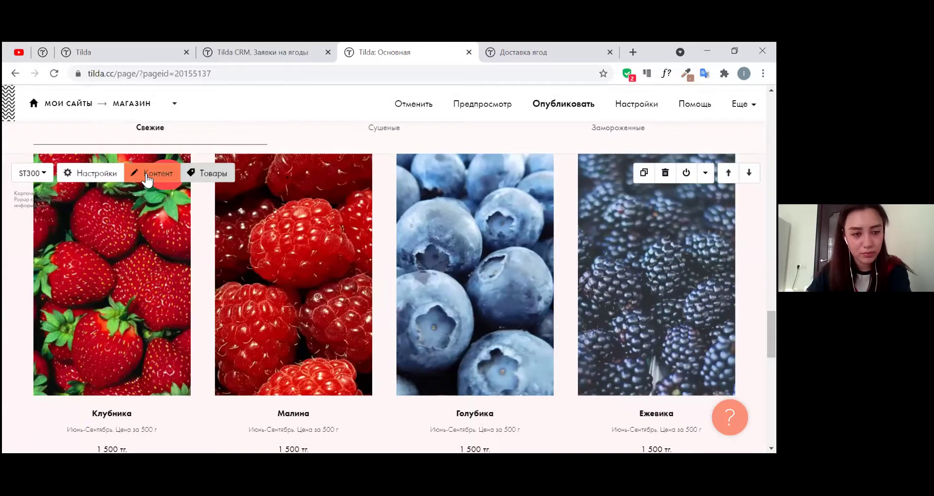
{"action": "scroll", "coordinate": [233, 280], "scroll_direction": "down", "scroll_amount": 10}
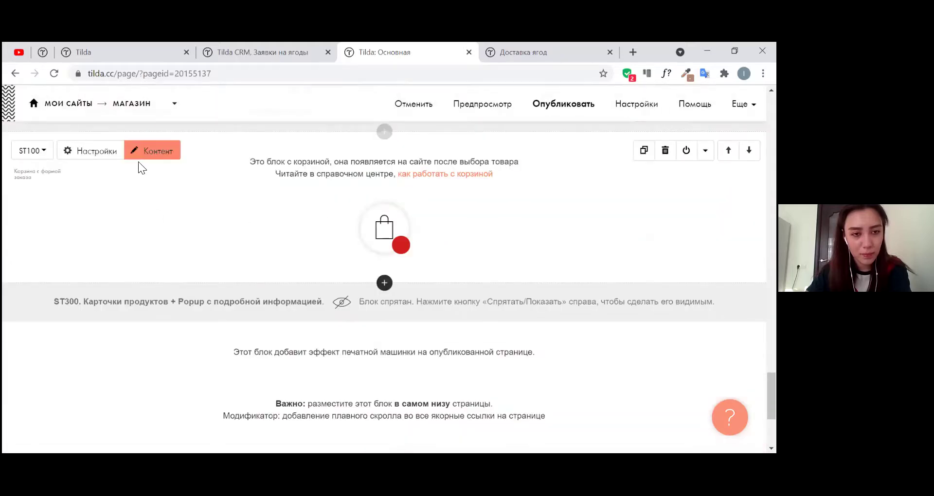
{"action": "left_click", "coordinate": [150, 154]}
{"action": "scroll", "coordinate": [188, 334], "scroll_direction": "down", "scroll_amount": 4}
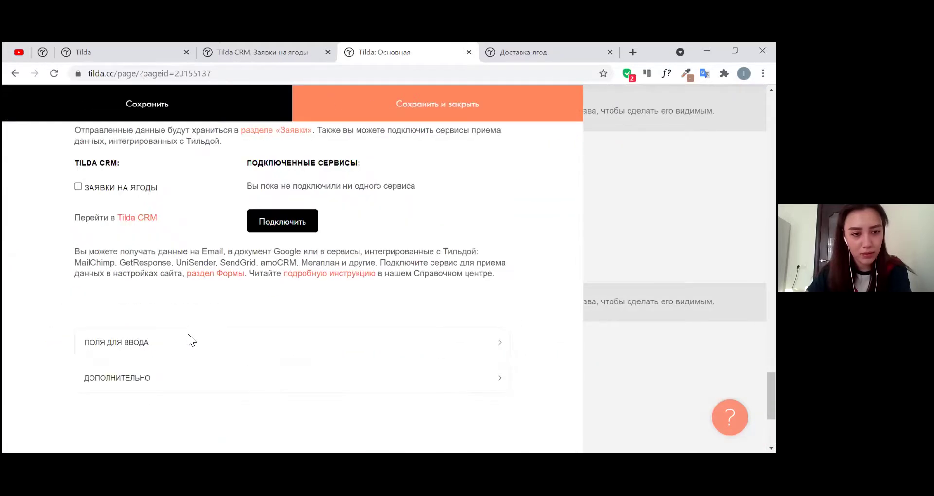
- Expand the cart form's input fields and check the variable name of the Ваше имя field
{"action": "left_click", "coordinate": [181, 339]}
{"action": "scroll", "coordinate": [214, 287], "scroll_direction": "down", "scroll_amount": 3}
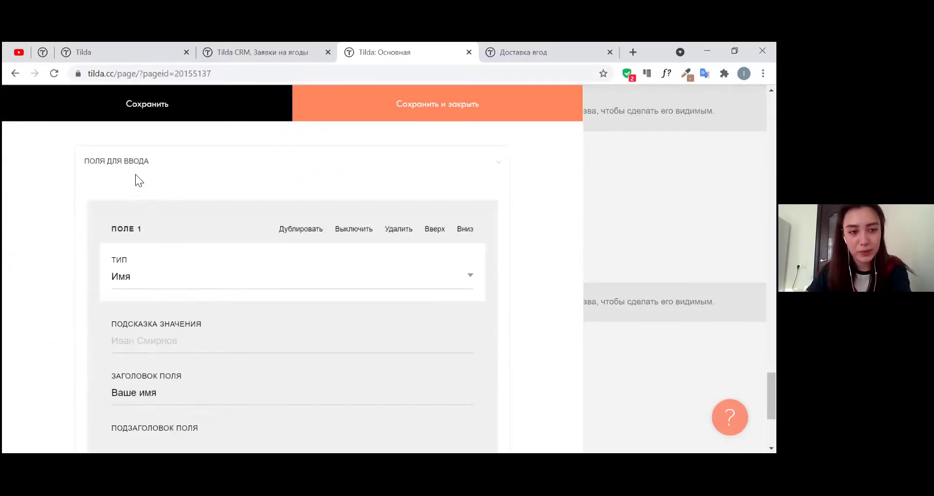
{"action": "scroll", "coordinate": [146, 190], "scroll_direction": "down", "scroll_amount": 5}
{"action": "scroll", "coordinate": [164, 342], "scroll_direction": "down", "scroll_amount": 1}
{"action": "scroll", "coordinate": [168, 227], "scroll_direction": "up", "scroll_amount": 1}
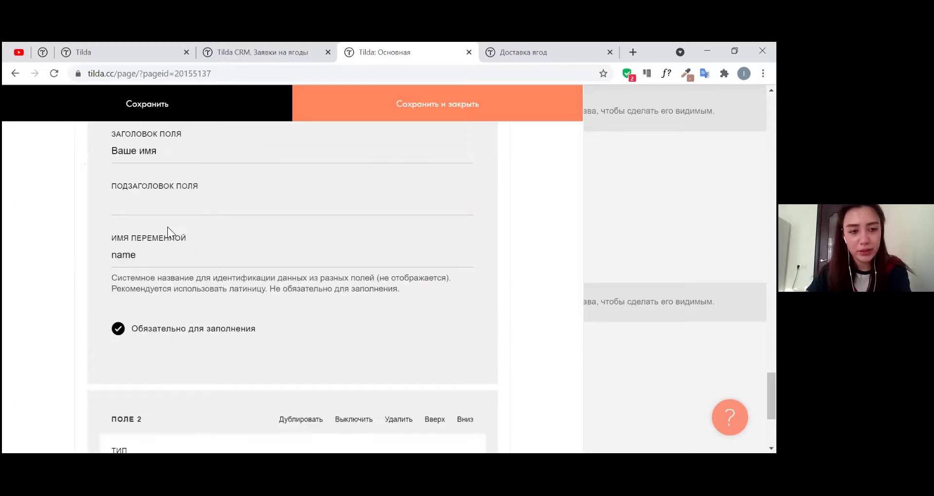
{"action": "double_click", "coordinate": [145, 248]}
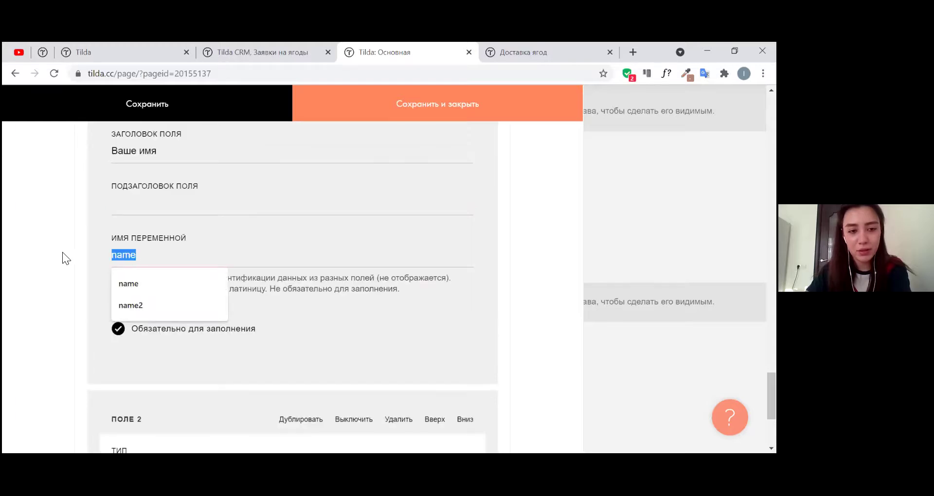
- Delete the Название field from the Заявки на ягоды list in Tilda CRM, confirming with Удалить
{"action": "left_click", "coordinate": [256, 60]}
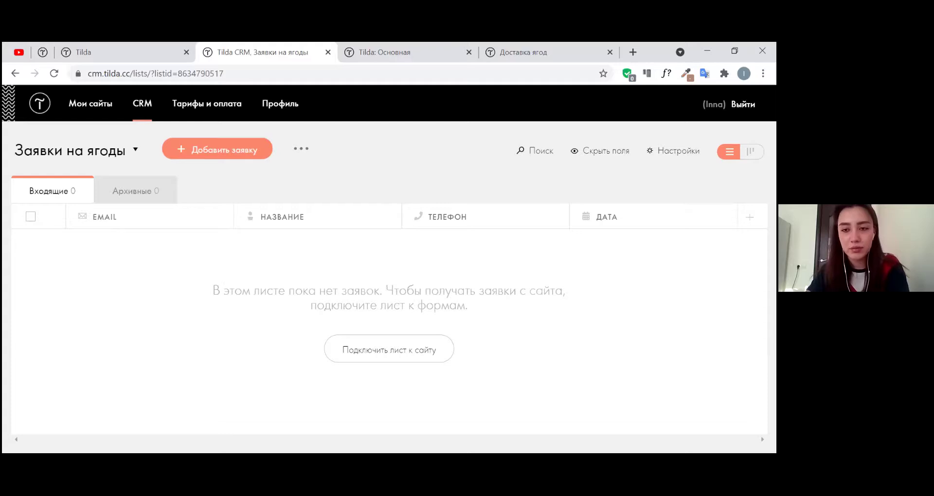
{"action": "left_click", "coordinate": [674, 151]}
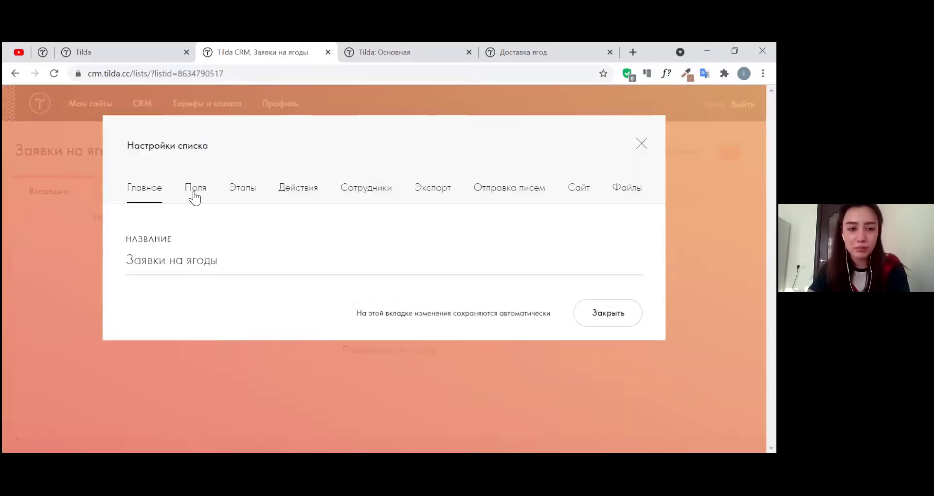
{"action": "left_click", "coordinate": [195, 195]}
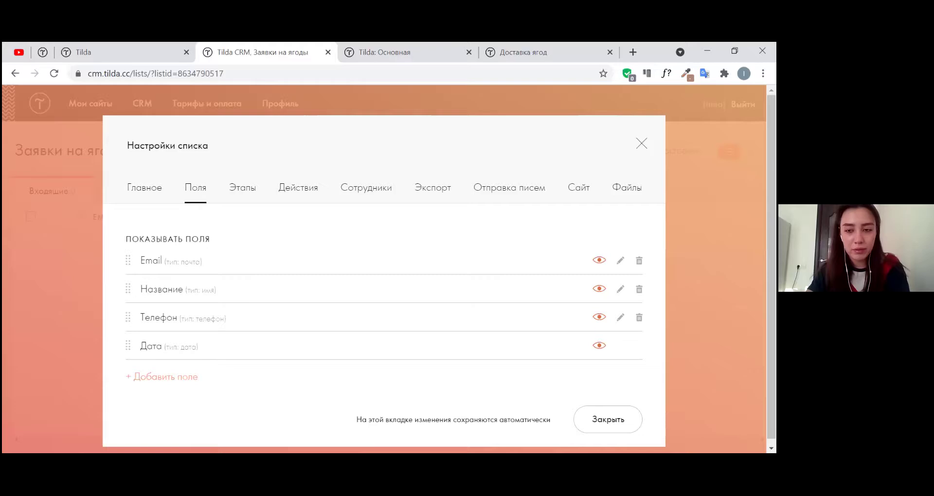
{"action": "left_click", "coordinate": [319, 291]}
{"action": "type", "text": "Удалить"}
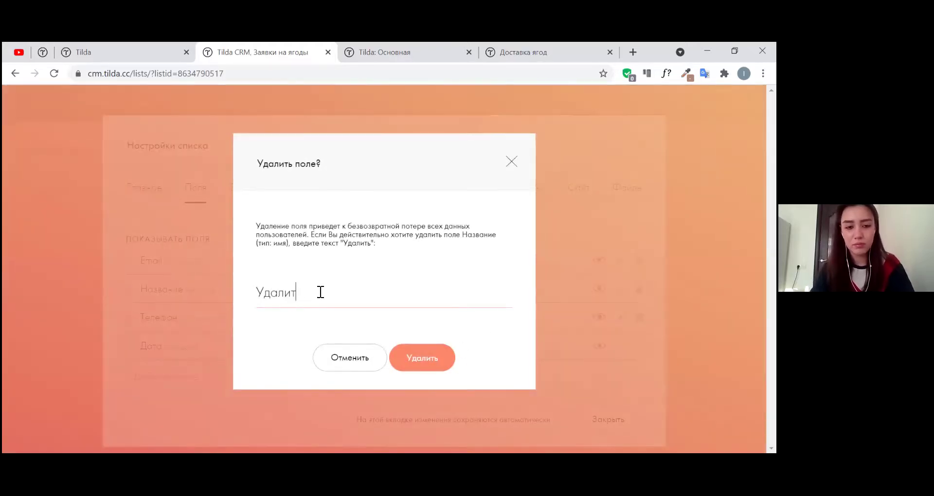
{"action": "left_click", "coordinate": [413, 364]}
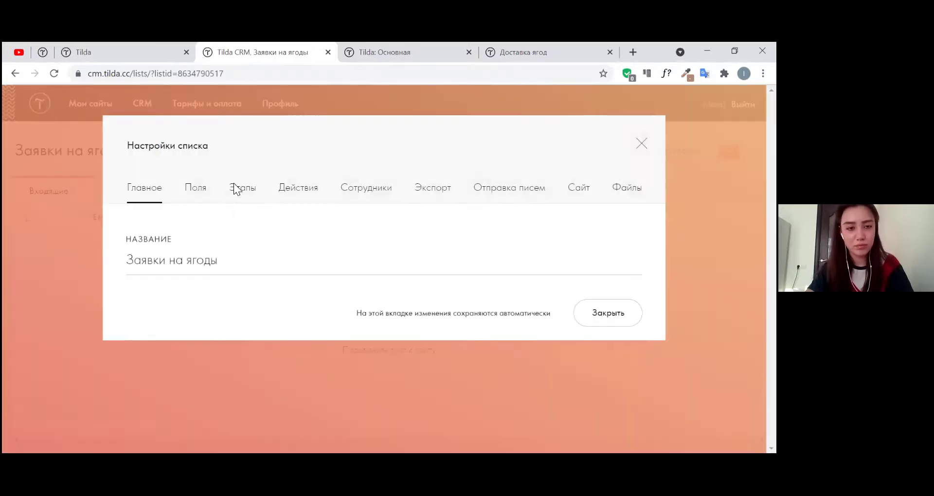
- Delete the Телефон field from the Заявки на ягоды list, confirming with Удалить
{"action": "left_click", "coordinate": [195, 188]}
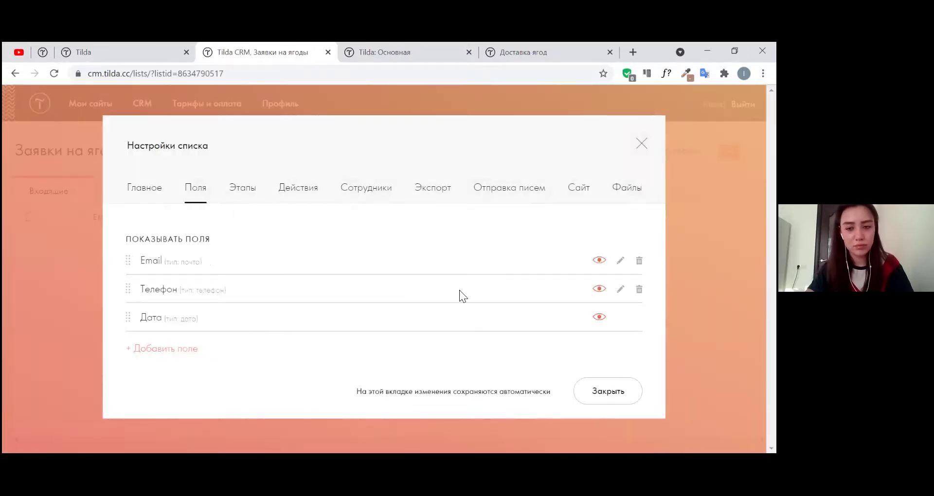
{"action": "left_click", "coordinate": [640, 289]}
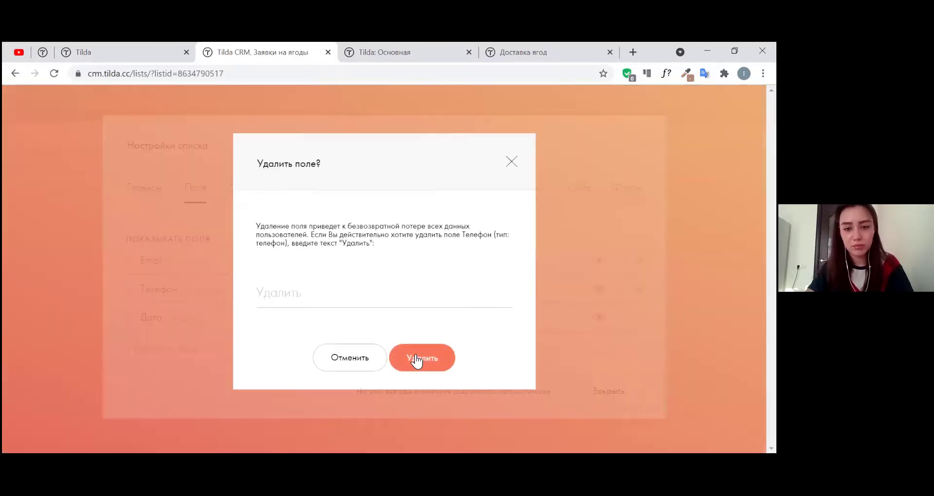
{"action": "left_click", "coordinate": [417, 359]}
{"action": "left_click", "coordinate": [384, 301]}
{"action": "type", "text": "Удалить"}
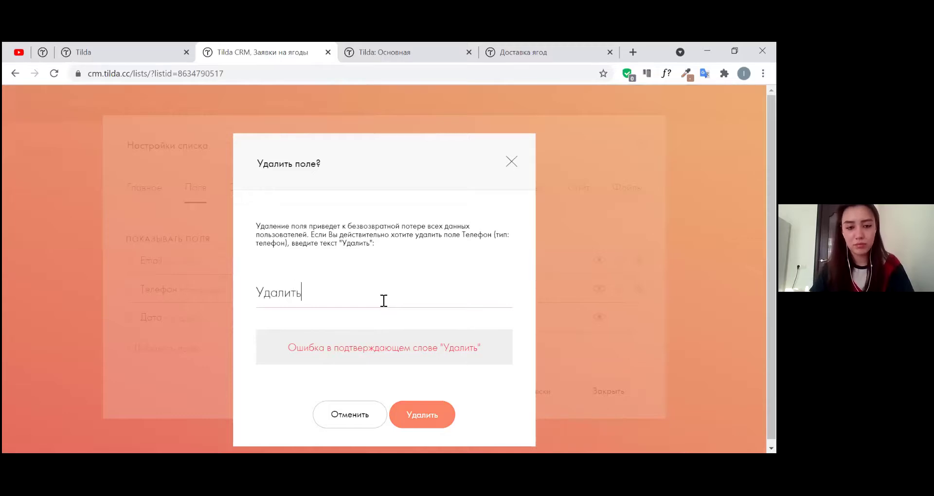
{"action": "left_click", "coordinate": [430, 420]}
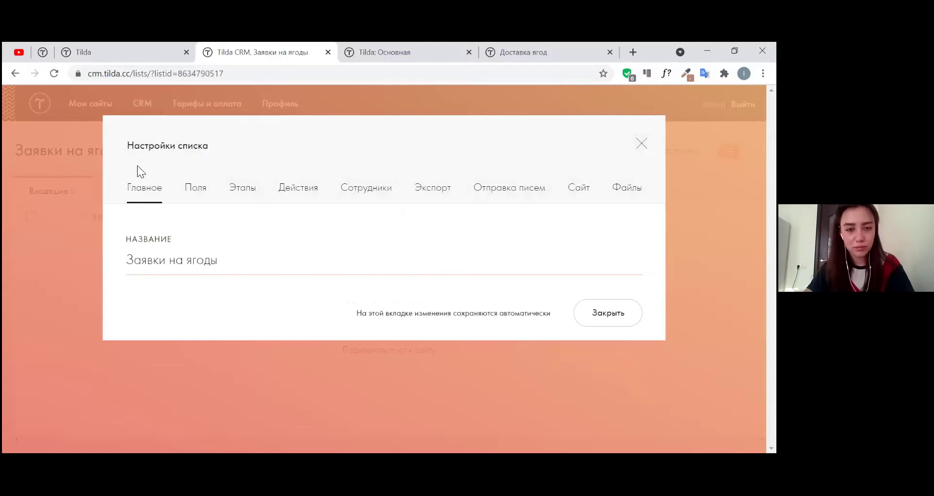
- Delete the Email field from the Заявки на ягоды list, confirming with Удалить
{"action": "left_click", "coordinate": [187, 189]}
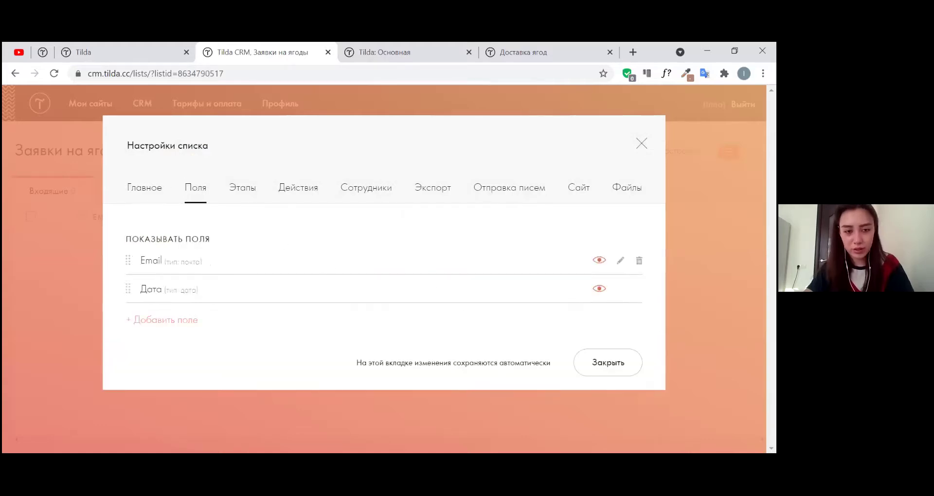
{"action": "left_click", "coordinate": [639, 260]}
{"action": "left_click", "coordinate": [423, 298]}
{"action": "type", "text": "Удалить"}
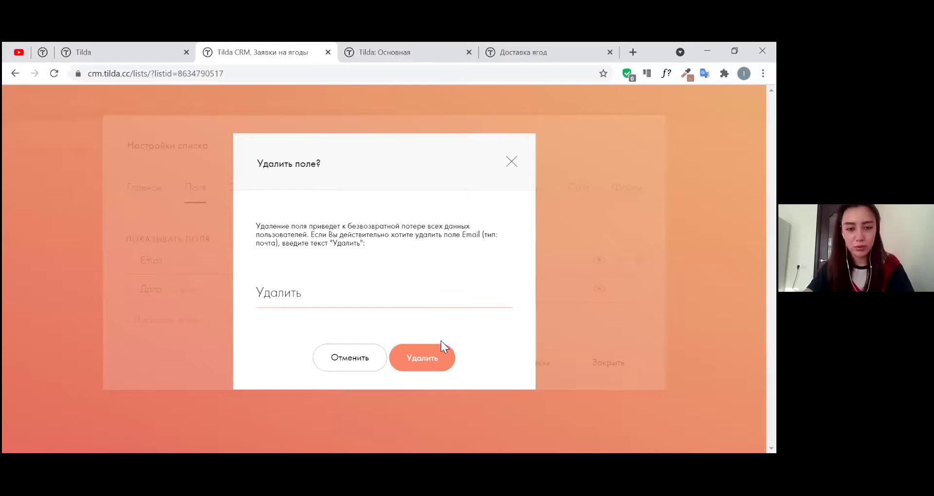
{"action": "left_click", "coordinate": [446, 359]}
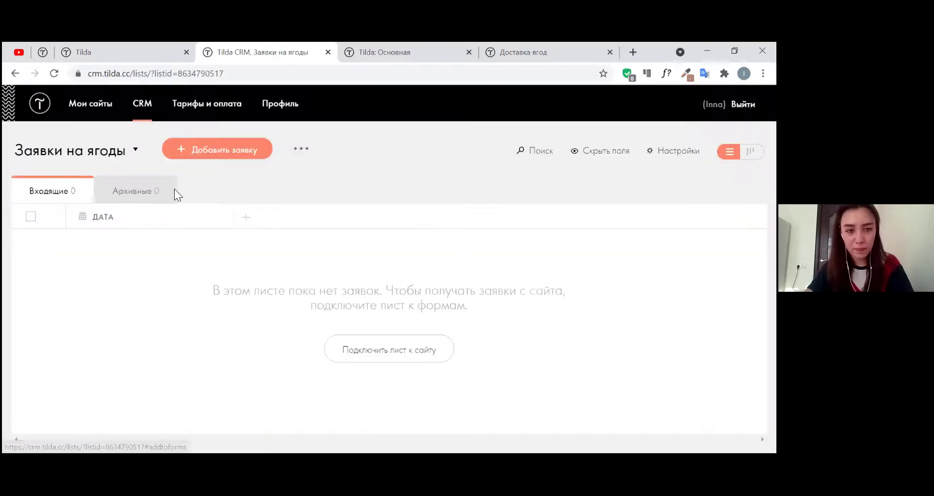
- Start a new field in the Заявки на ягоды list with type Имя and title Имя
{"action": "left_click", "coordinate": [674, 151]}
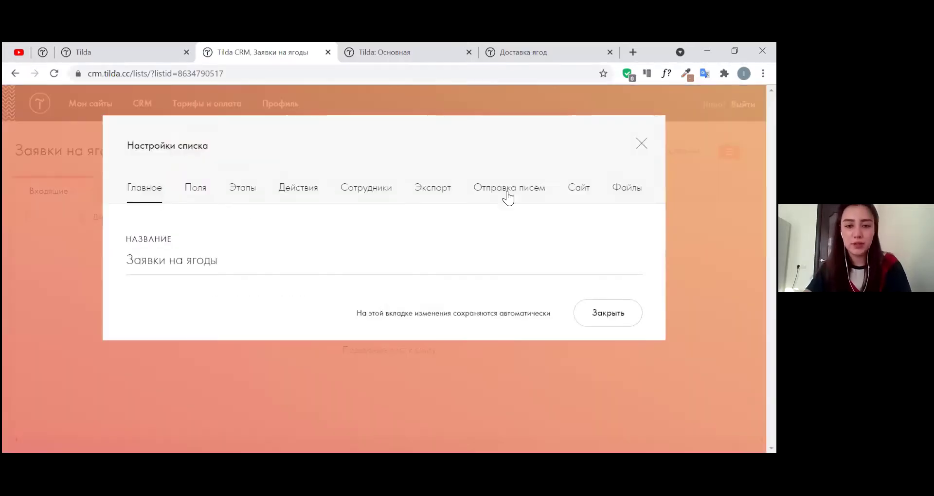
{"action": "left_click", "coordinate": [197, 191]}
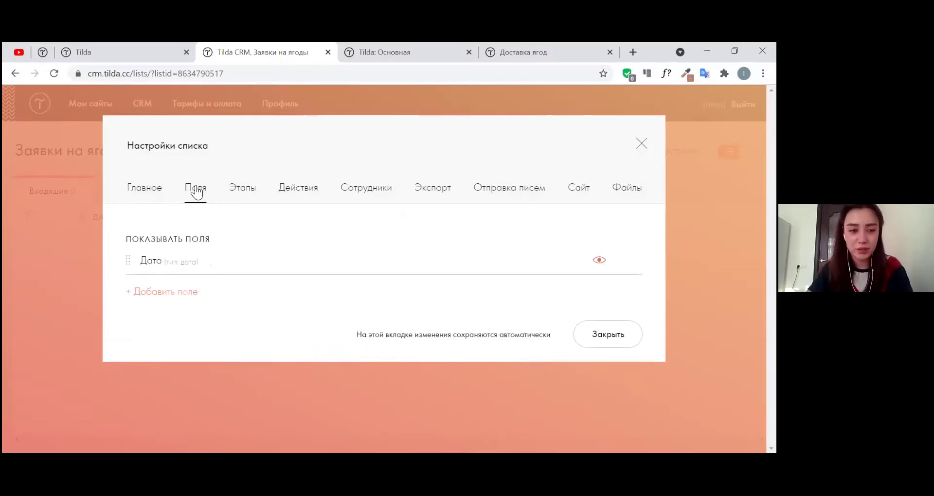
{"action": "left_click", "coordinate": [183, 294]}
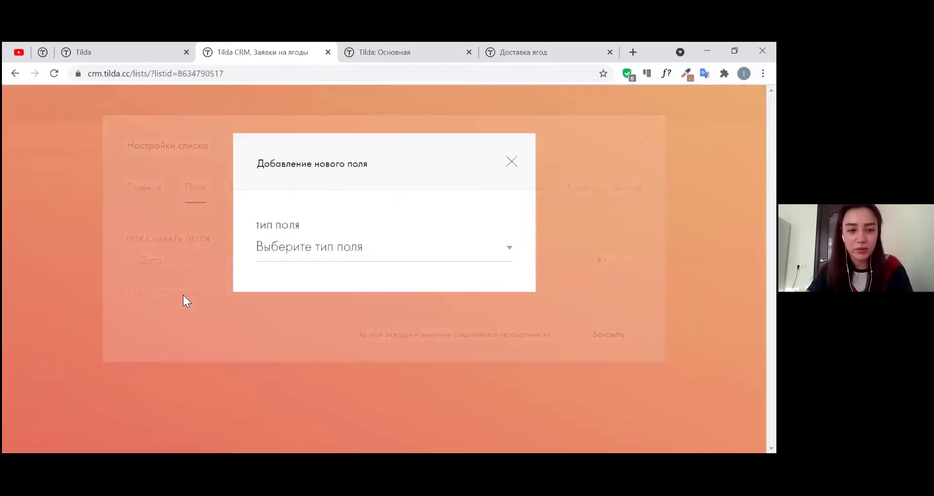
{"action": "left_click", "coordinate": [355, 248]}
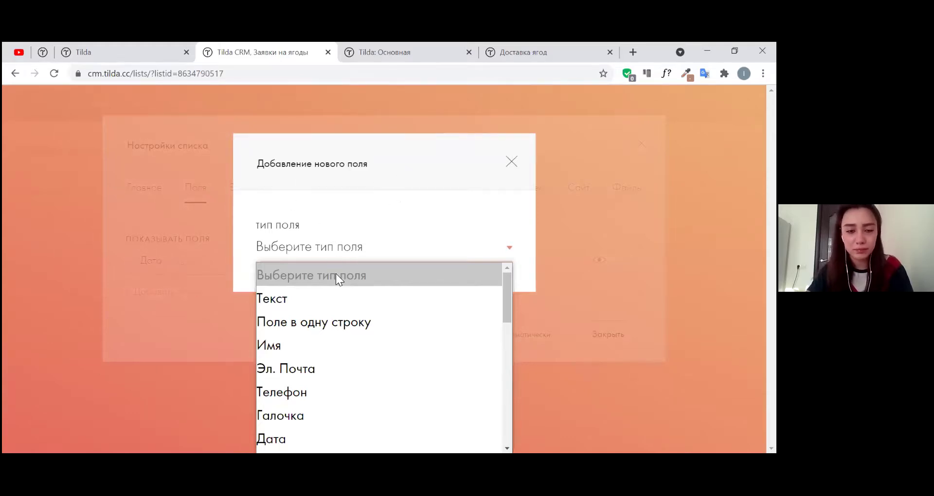
{"action": "left_click", "coordinate": [315, 348]}
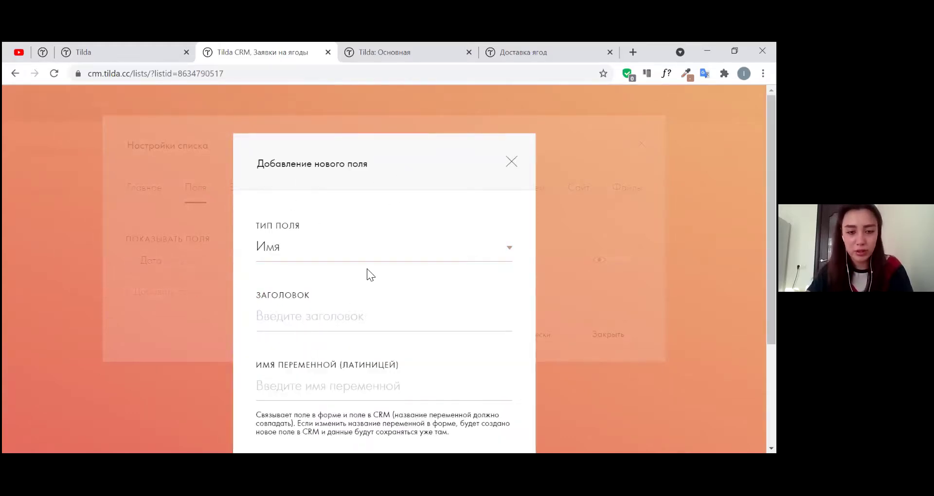
{"action": "scroll", "coordinate": [367, 268], "scroll_direction": "down", "scroll_amount": 1}
{"action": "left_click", "coordinate": [369, 254]}
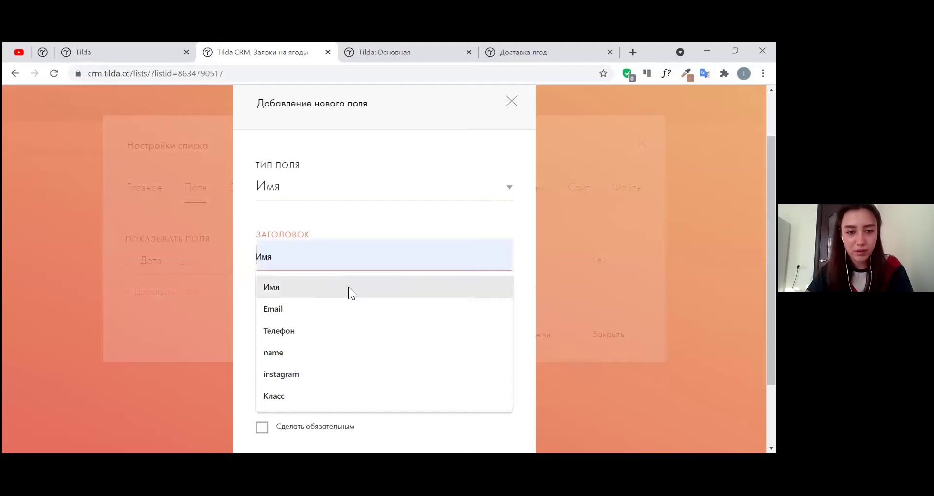
{"action": "left_click", "coordinate": [348, 287]}
- Set the new field's variable name to name and save the field
{"action": "scroll", "coordinate": [371, 249], "scroll_direction": "down", "scroll_amount": 2}
{"action": "left_click", "coordinate": [370, 241]}
{"action": "left_click", "coordinate": [343, 262]}
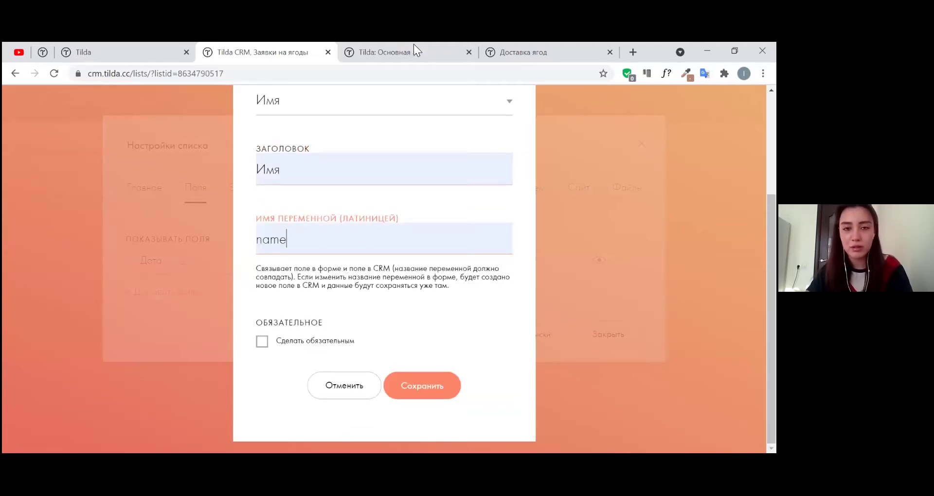
{"action": "left_click", "coordinate": [328, 352]}
{"action": "left_click", "coordinate": [328, 352]}
{"action": "left_click", "coordinate": [433, 385]}
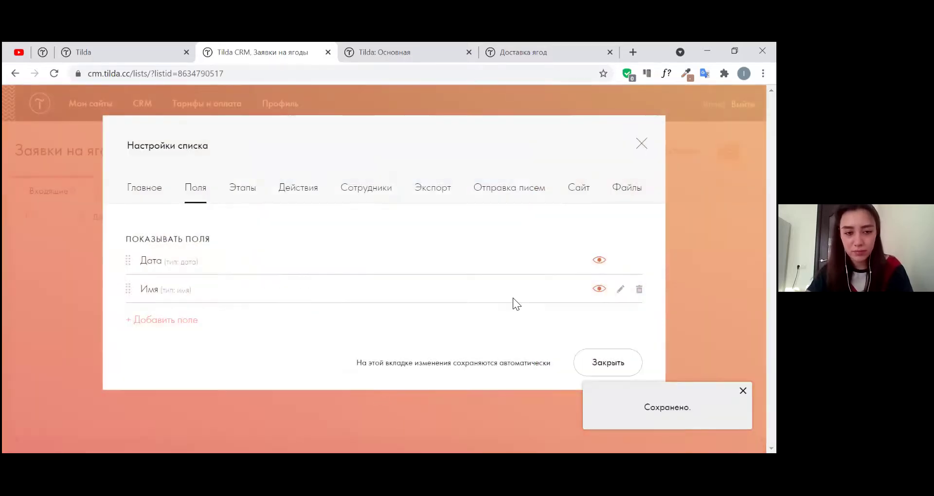
- Start adding another list field and check the cart form's input fields on the Основная page
{"action": "left_click", "coordinate": [164, 320]}
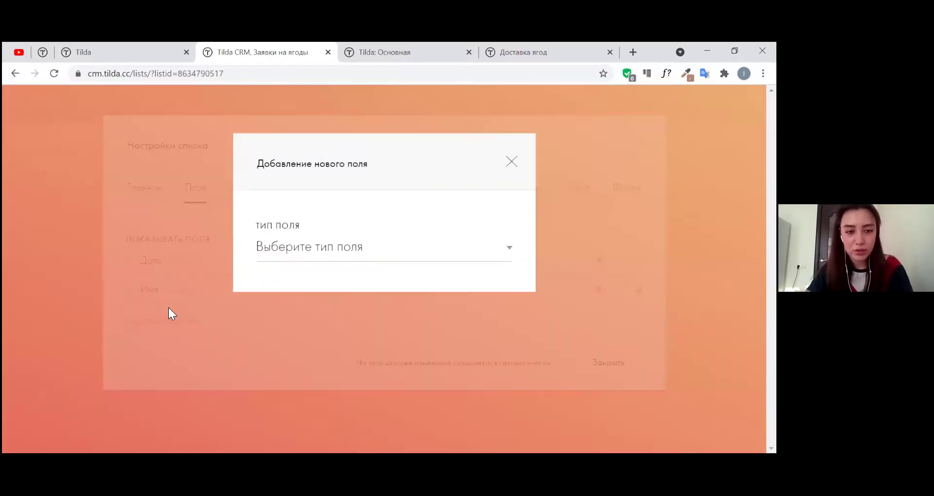
{"action": "left_click", "coordinate": [332, 258]}
{"action": "left_click", "coordinate": [372, 50]}
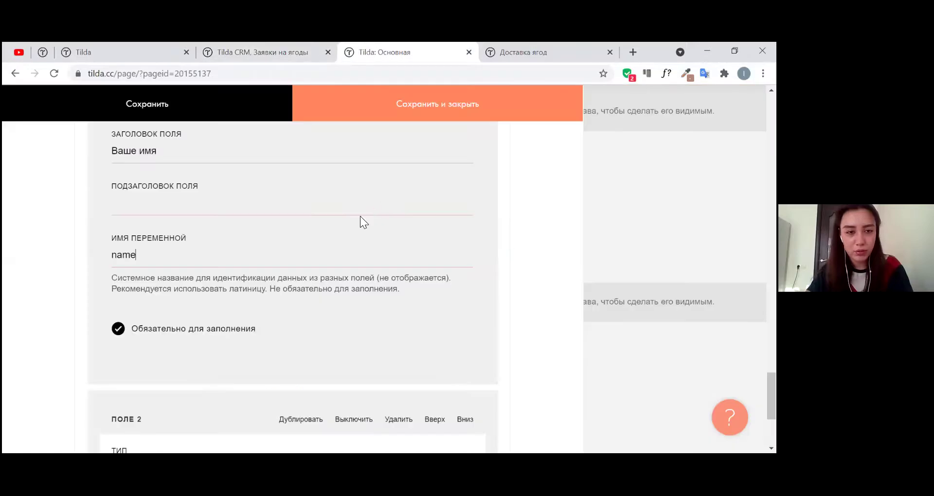
{"action": "scroll", "coordinate": [232, 250], "scroll_direction": "up", "scroll_amount": 2}
{"action": "scroll", "coordinate": [232, 250], "scroll_direction": "down", "scroll_amount": 7}
{"action": "left_click", "coordinate": [209, 52]}
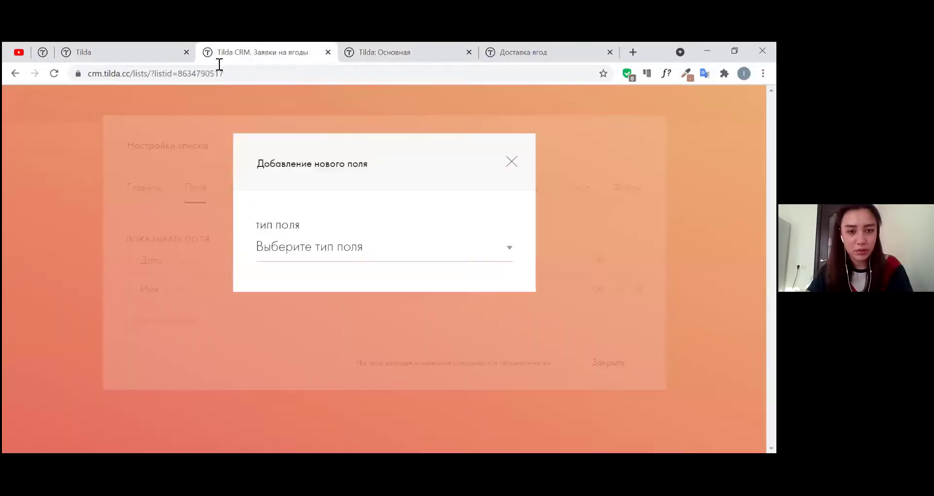
- Give the new field in the Заявки на ягоды list the type Эл. Почта and the title Email
{"action": "left_click", "coordinate": [278, 254]}
{"action": "scroll", "coordinate": [349, 397], "scroll_direction": "down", "scroll_amount": 3}
{"action": "scroll", "coordinate": [318, 284], "scroll_direction": "up", "scroll_amount": 2}
{"action": "scroll", "coordinate": [327, 340], "scroll_direction": "up", "scroll_amount": 2}
{"action": "scroll", "coordinate": [327, 343], "scroll_direction": "down", "scroll_amount": 5}
{"action": "scroll", "coordinate": [324, 334], "scroll_direction": "up", "scroll_amount": 3}
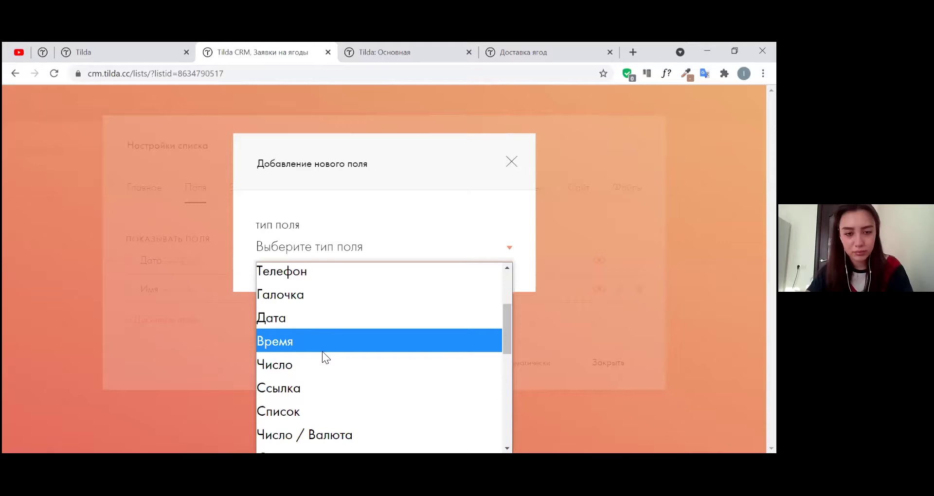
{"action": "left_click_drag", "start_coordinate": [509, 334], "coordinate": [493, 315]}
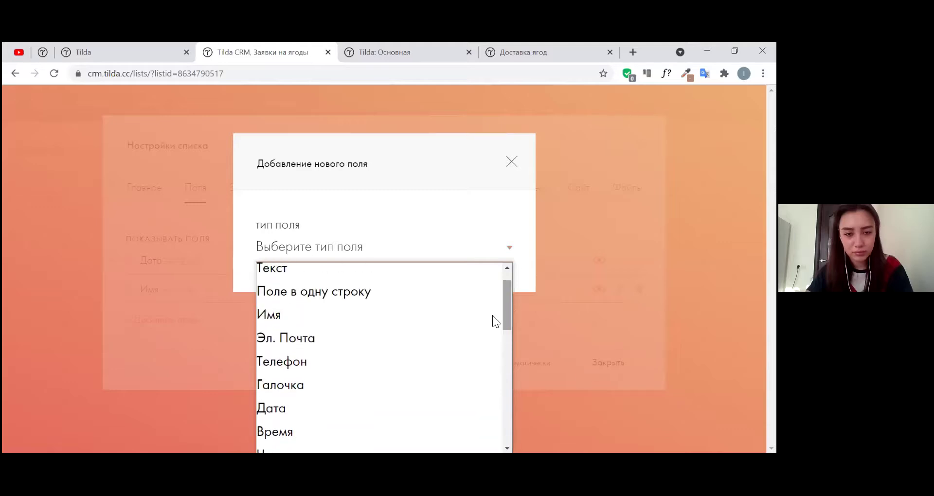
{"action": "left_click", "coordinate": [293, 331]}
{"action": "left_click", "coordinate": [350, 322]}
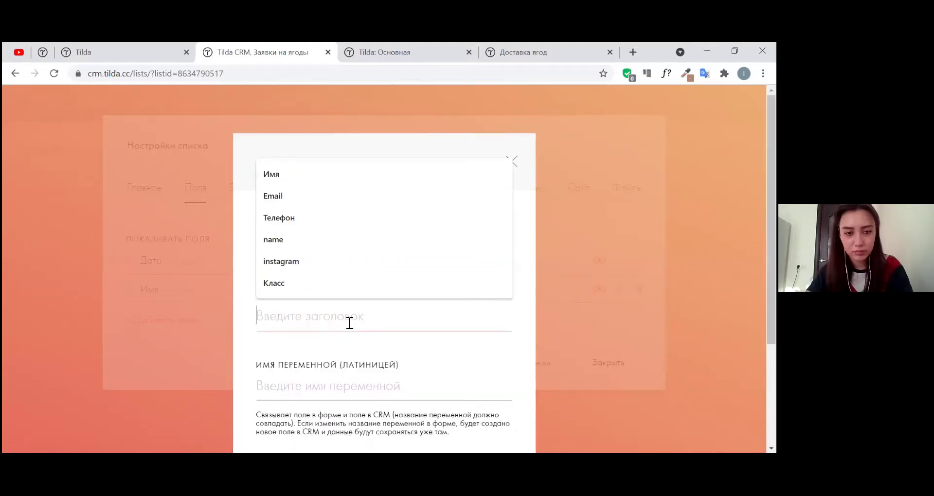
{"action": "left_click", "coordinate": [294, 200]}
- Set the Email field's variable name to email, mark the field as required and save it
{"action": "left_click", "coordinate": [333, 388]}
{"action": "left_click", "coordinate": [295, 331]}
{"action": "scroll", "coordinate": [389, 370], "scroll_direction": "down", "scroll_amount": 3}
{"action": "left_click", "coordinate": [317, 367]}
{"action": "left_click", "coordinate": [429, 419]}
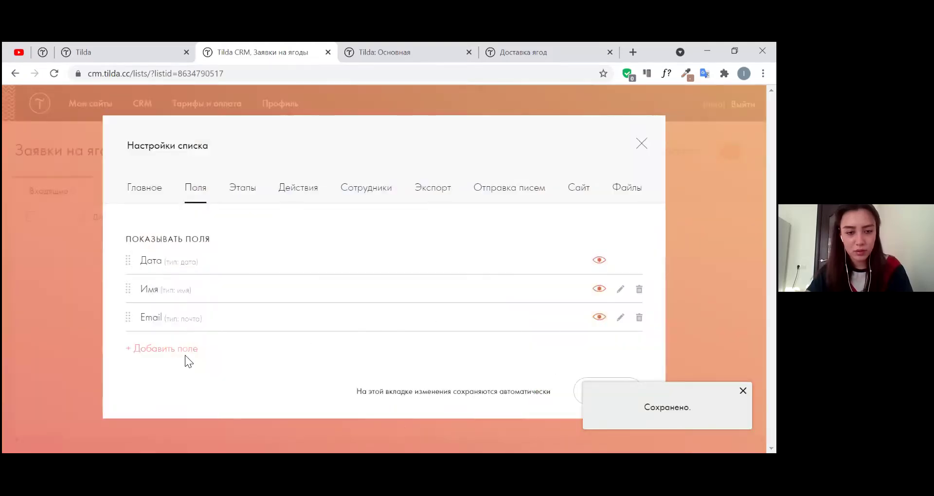
- Start another field in the Заявки на ягоды list with type Телефон and title Телефон
{"action": "left_click", "coordinate": [183, 348]}
{"action": "left_click", "coordinate": [325, 249]}
{"action": "scroll", "coordinate": [322, 311], "scroll_direction": "down", "scroll_amount": 5}
{"action": "scroll", "coordinate": [321, 324], "scroll_direction": "up", "scroll_amount": 3}
{"action": "left_click", "coordinate": [323, 273]}
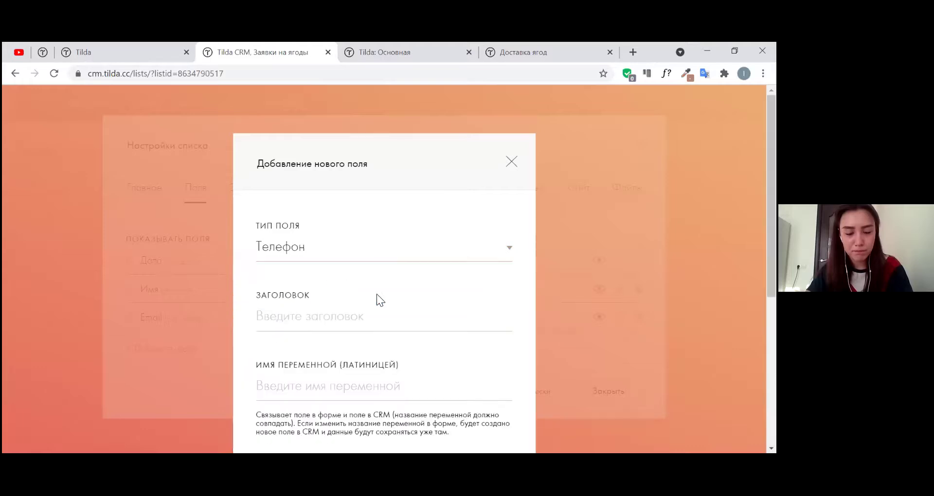
{"action": "left_click", "coordinate": [333, 315]}
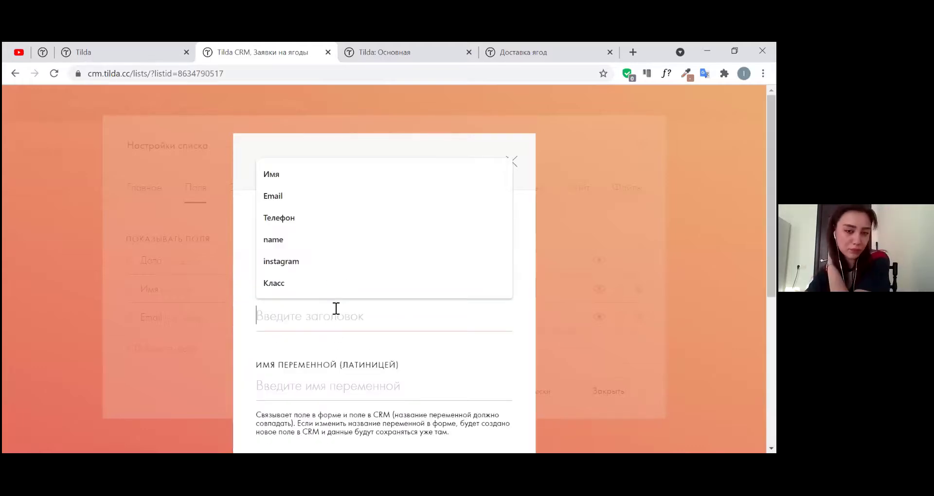
{"action": "left_click", "coordinate": [307, 226]}
- Set the Телефон field's variable name to phone, checking it against the cart form's phone field on the Основная page
{"action": "scroll", "coordinate": [321, 284], "scroll_direction": "down", "scroll_amount": 3}
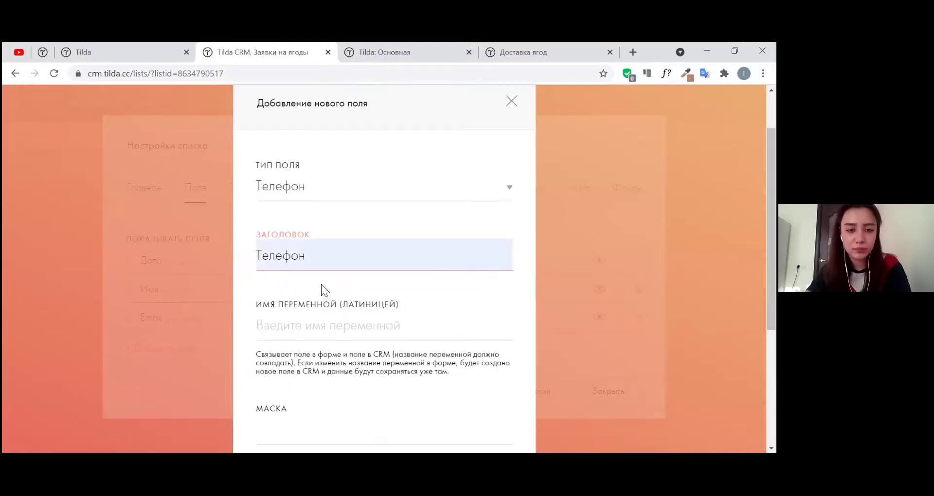
{"action": "left_click", "coordinate": [323, 271]}
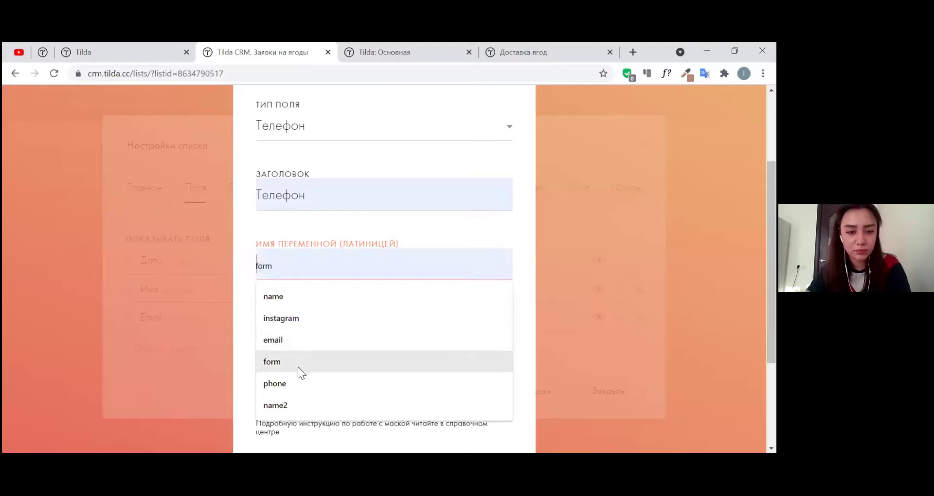
{"action": "left_click", "coordinate": [370, 53]}
{"action": "scroll", "coordinate": [228, 310], "scroll_direction": "down", "scroll_amount": 7}
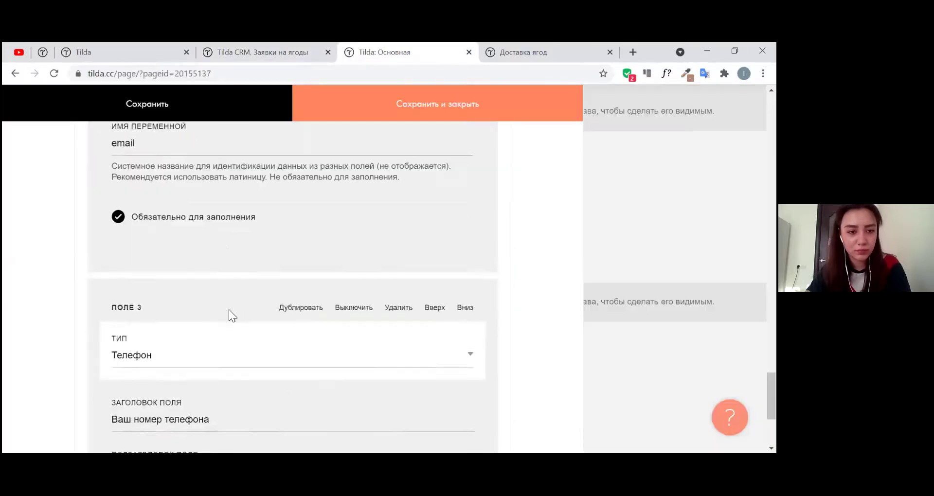
{"action": "scroll", "coordinate": [228, 310], "scroll_direction": "down", "scroll_amount": 4}
{"action": "left_click", "coordinate": [247, 55]}
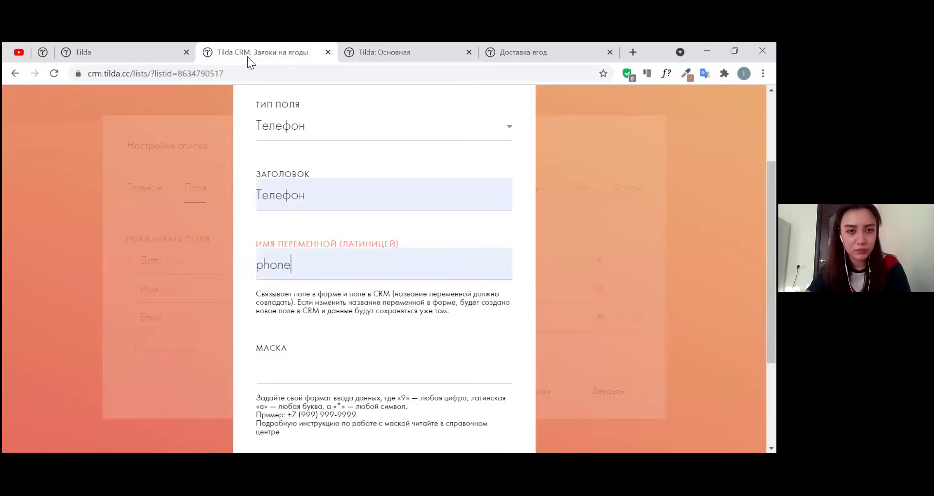
- Make the Телефон field required with no mask and save it
{"action": "scroll", "coordinate": [384, 374], "scroll_direction": "down", "scroll_amount": 3}
{"action": "left_click", "coordinate": [304, 248]}
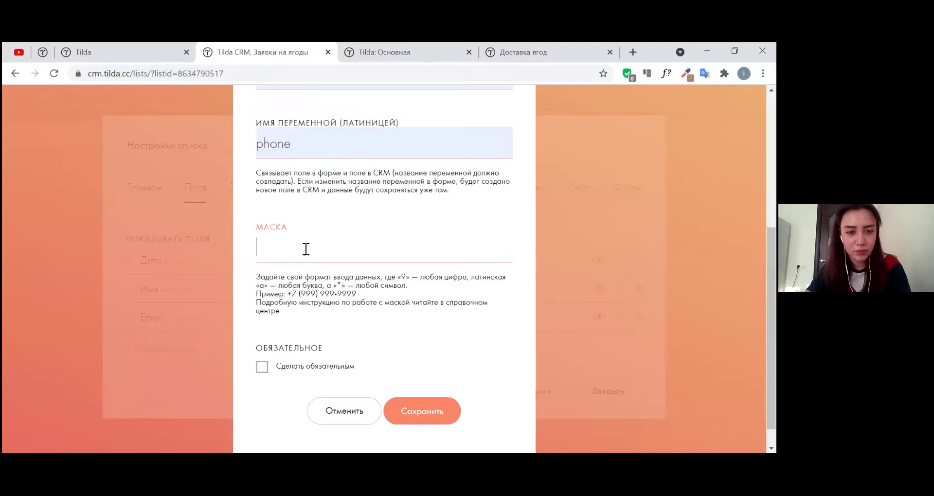
{"action": "left_click", "coordinate": [263, 366]}
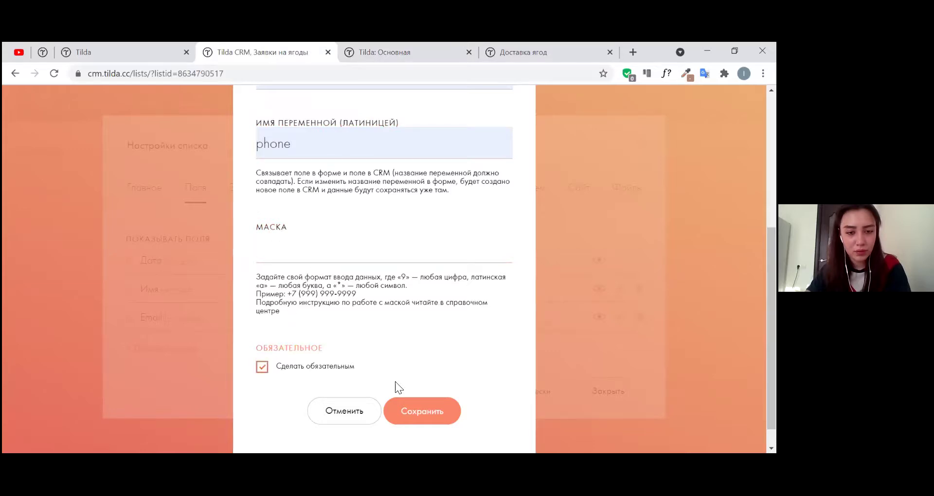
{"action": "left_click", "coordinate": [446, 414]}
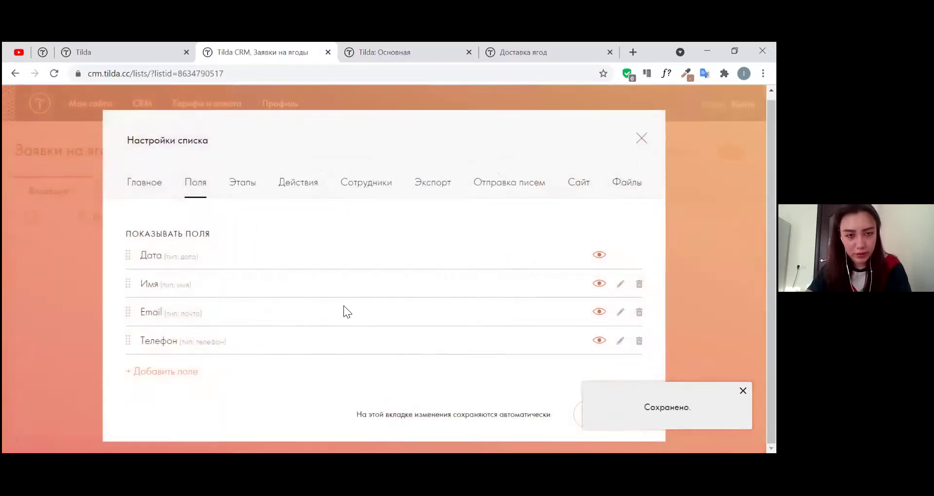
- Review the list's settings for stages, actions, employees, export, email sending, site and files, and close the settings
{"action": "left_click", "coordinate": [240, 183]}
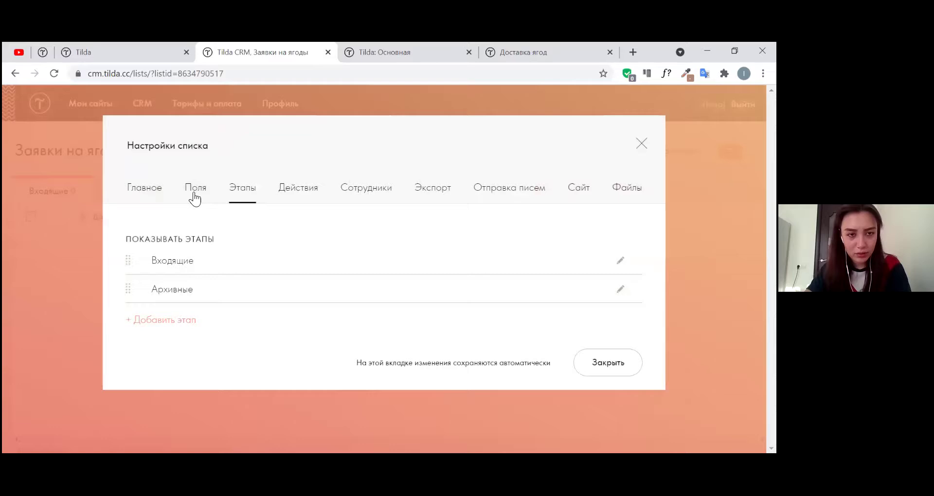
{"action": "left_click", "coordinate": [196, 193]}
{"action": "left_click", "coordinate": [249, 188]}
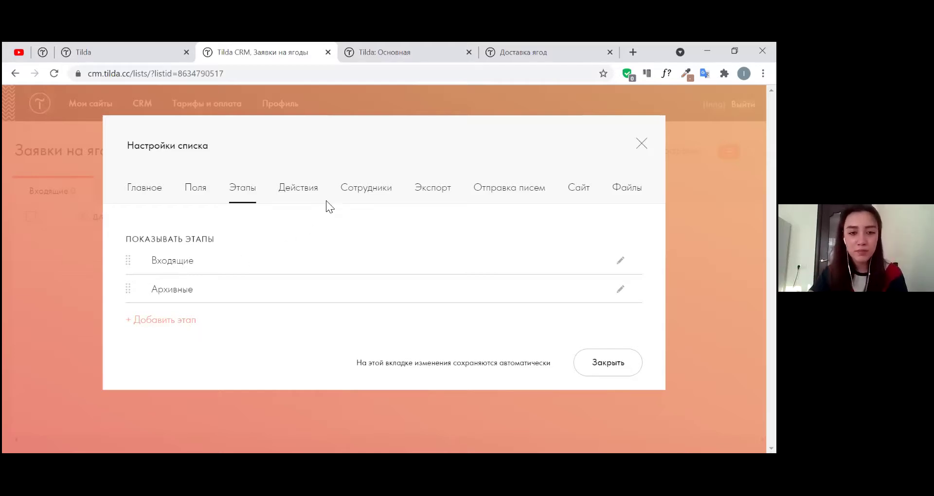
{"action": "left_click", "coordinate": [290, 188]}
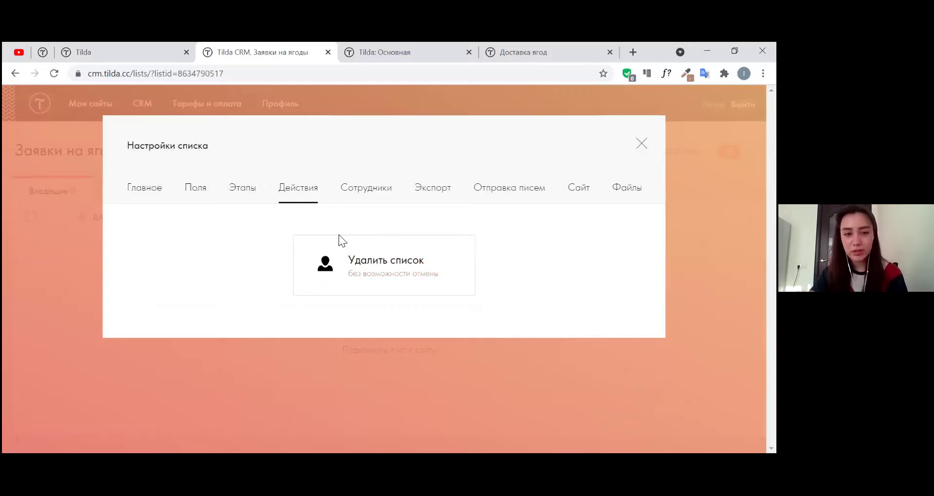
{"action": "left_click", "coordinate": [363, 188]}
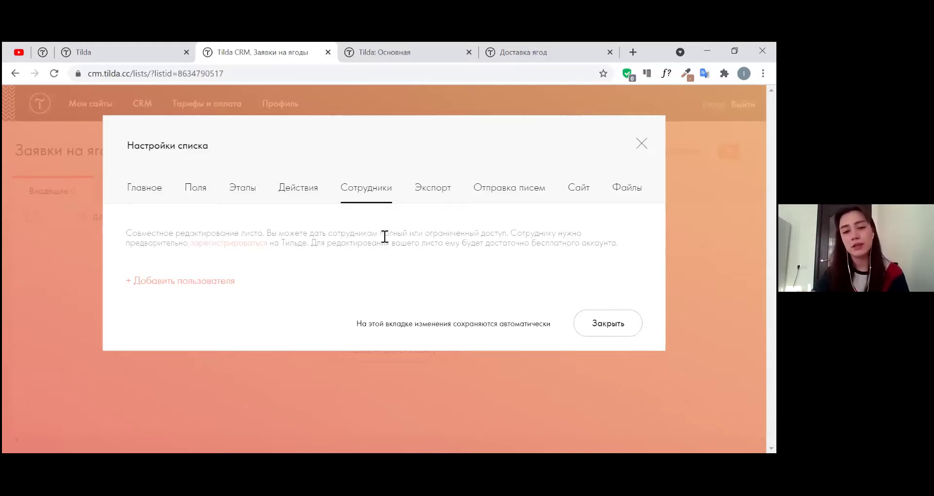
{"action": "left_click", "coordinate": [440, 192]}
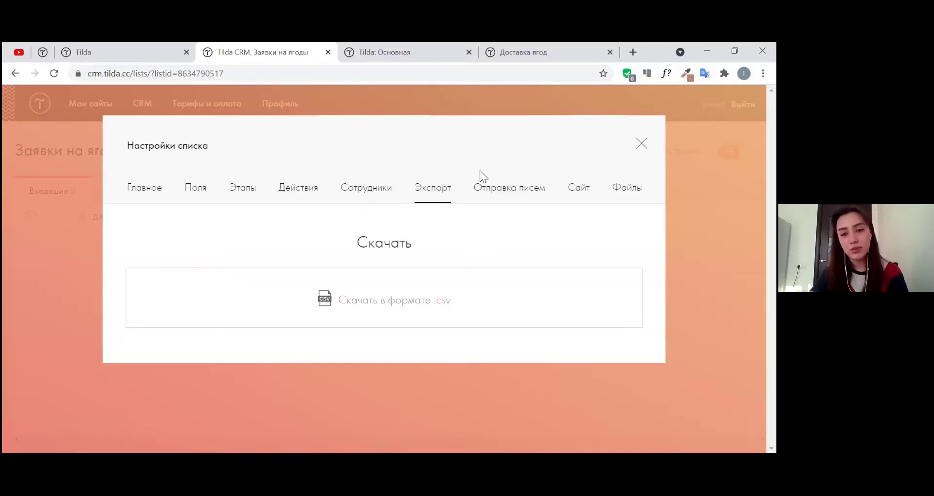
{"action": "left_click", "coordinate": [496, 196]}
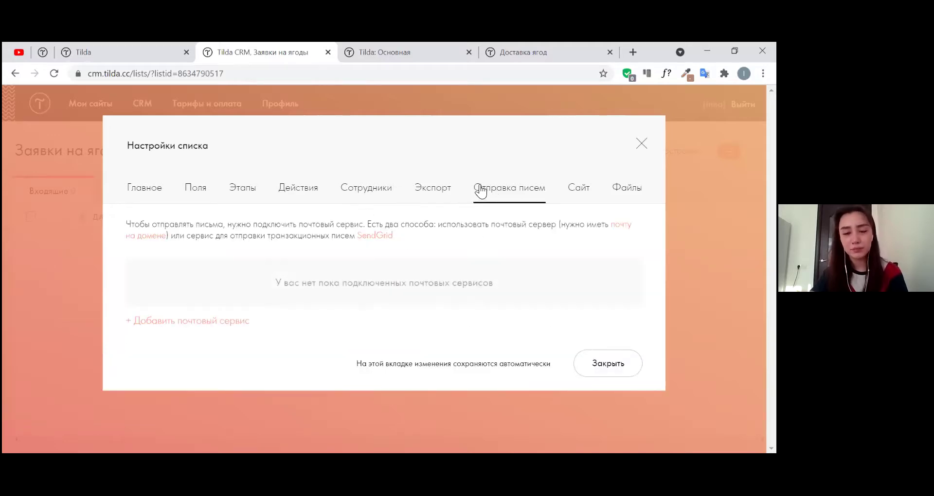
{"action": "left_click", "coordinate": [571, 190]}
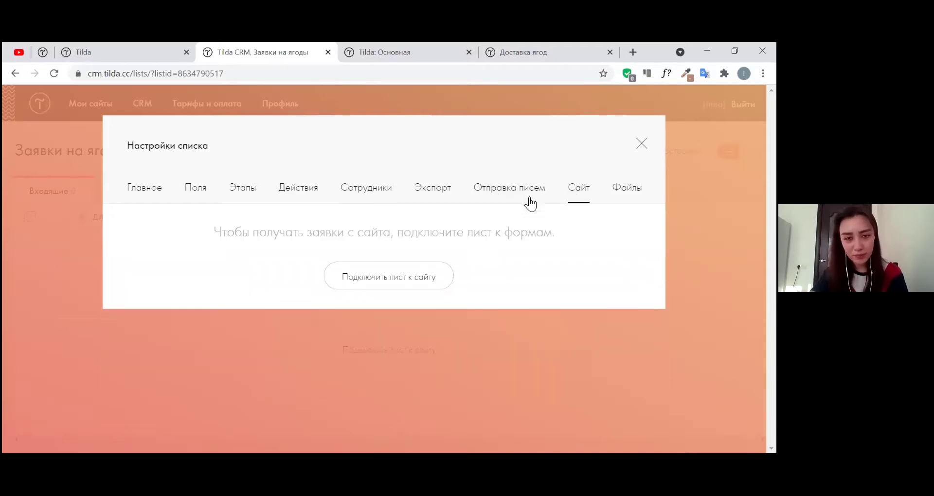
{"action": "left_click", "coordinate": [617, 192]}
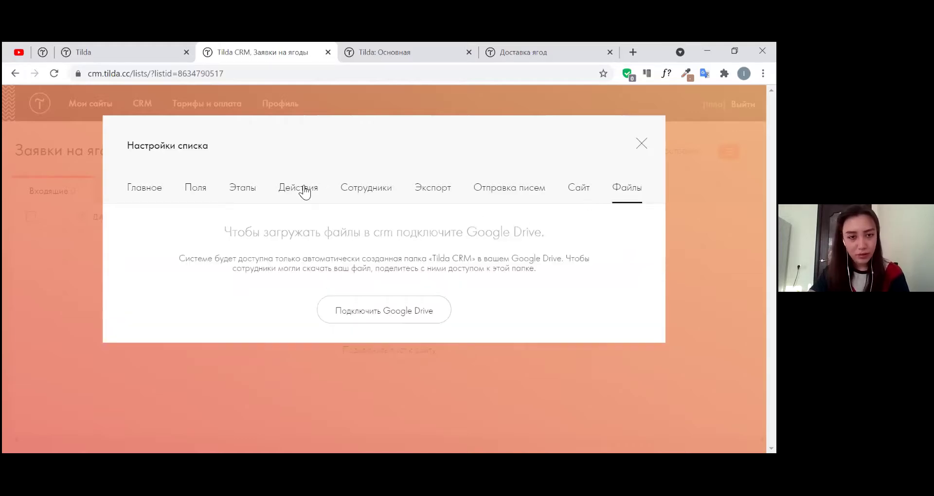
{"action": "left_click", "coordinate": [248, 193]}
{"action": "left_click", "coordinate": [606, 372]}
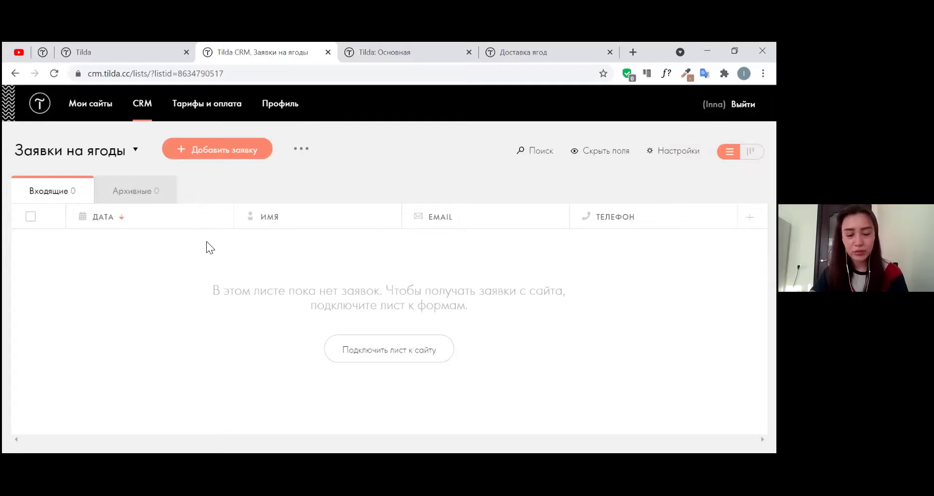
- Save and close the content settings of the ST100 cart block on the Основная page
{"action": "left_click", "coordinate": [352, 50]}
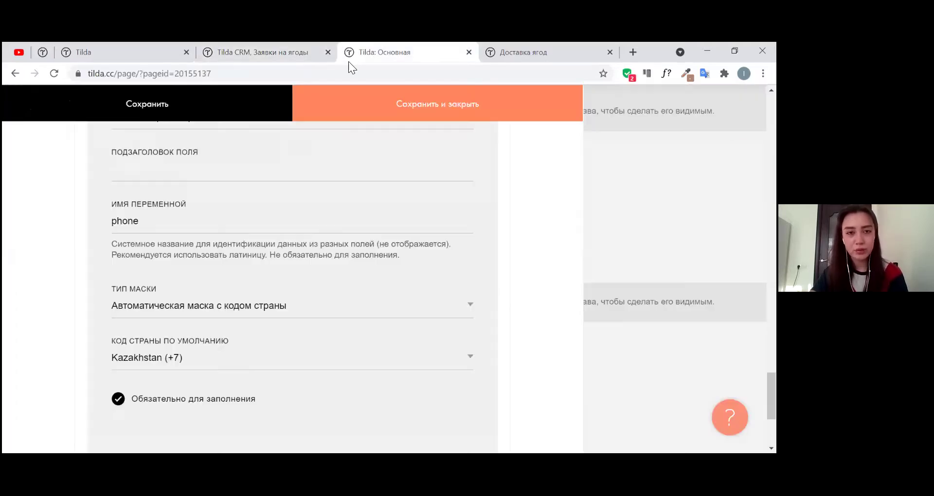
{"action": "left_click", "coordinate": [435, 109]}
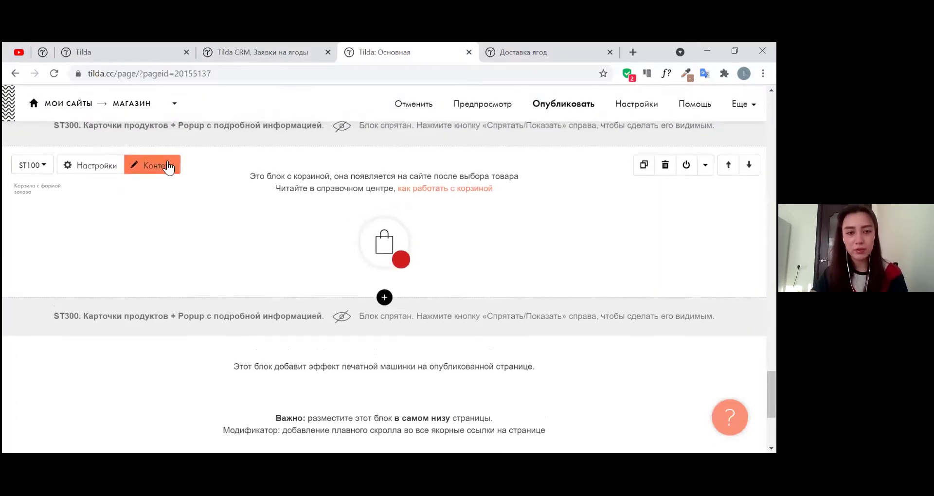
{"action": "left_click", "coordinate": [167, 164]}
{"action": "key", "text": "Escape"}
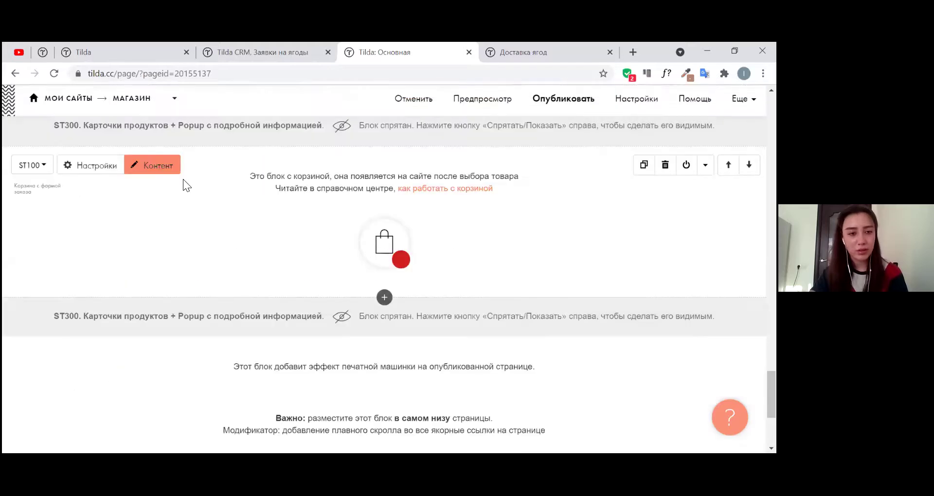
- Try linking the cart form to the Заявки на ягоды CRM list, and look at the site's form data services
{"action": "left_click", "coordinate": [163, 168]}
{"action": "scroll", "coordinate": [439, 181], "scroll_direction": "down", "scroll_amount": 5}
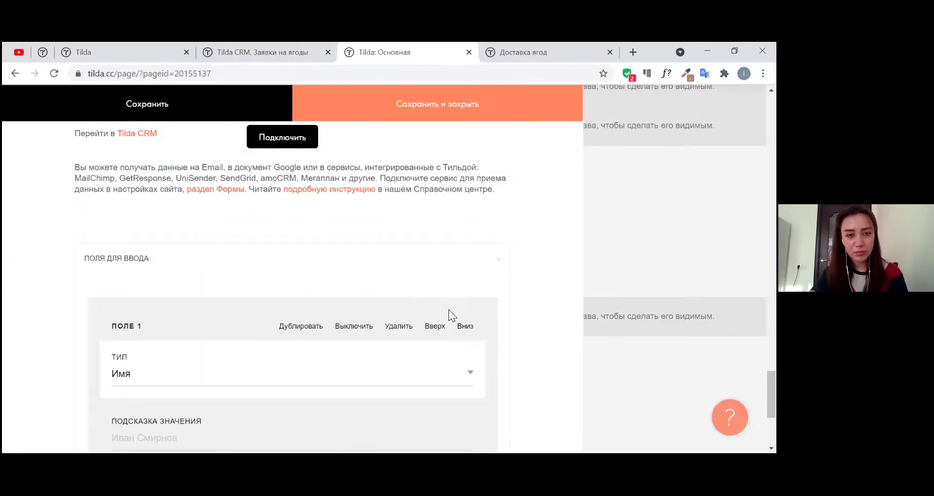
{"action": "left_click", "coordinate": [496, 274]}
{"action": "scroll", "coordinate": [494, 274], "scroll_direction": "up", "scroll_amount": 4}
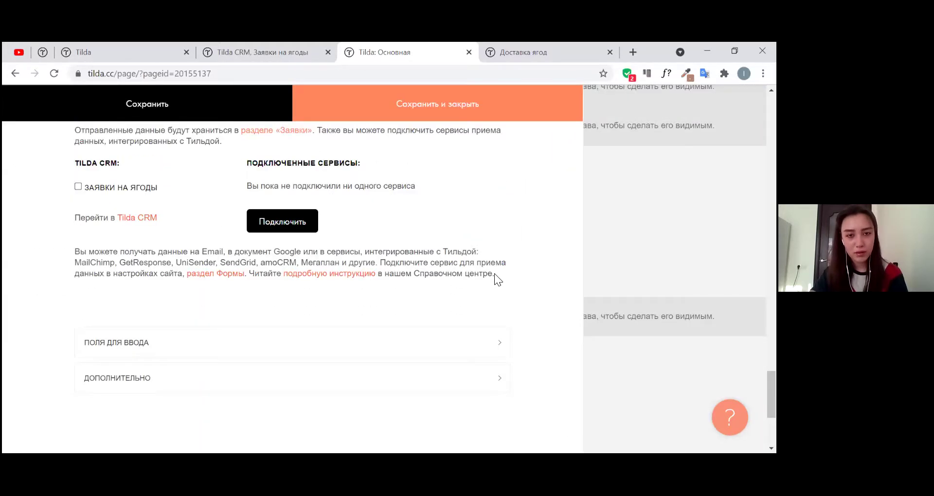
{"action": "scroll", "coordinate": [495, 274], "scroll_direction": "up", "scroll_amount": 1}
{"action": "scroll", "coordinate": [494, 273], "scroll_direction": "down", "scroll_amount": 2}
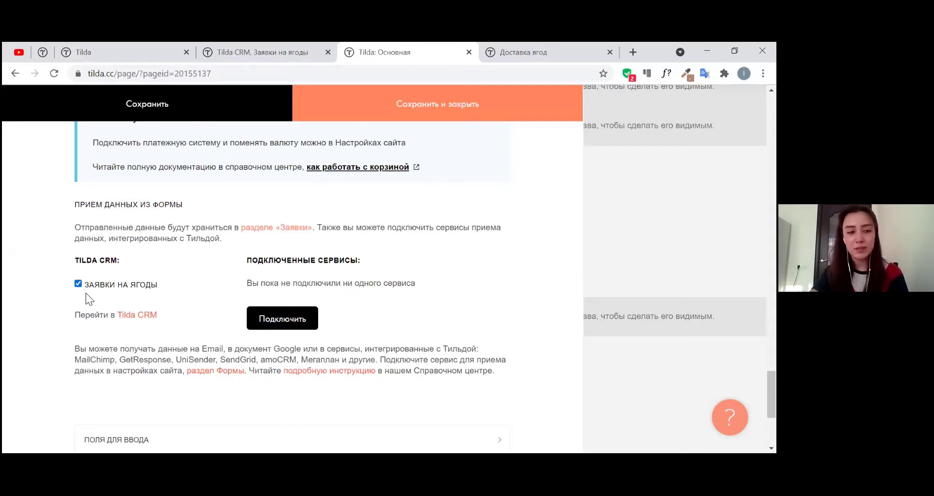
{"action": "scroll", "coordinate": [379, 221], "scroll_direction": "down", "scroll_amount": 1}
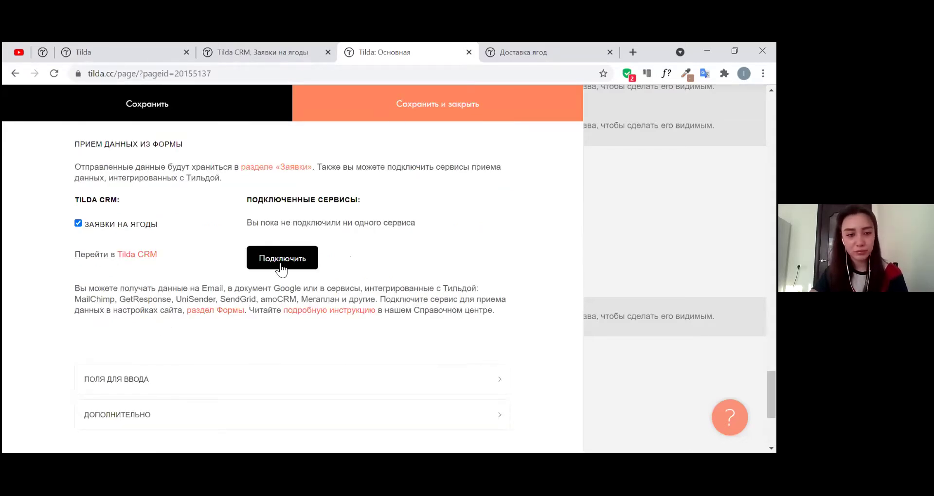
{"action": "left_click", "coordinate": [216, 310]}
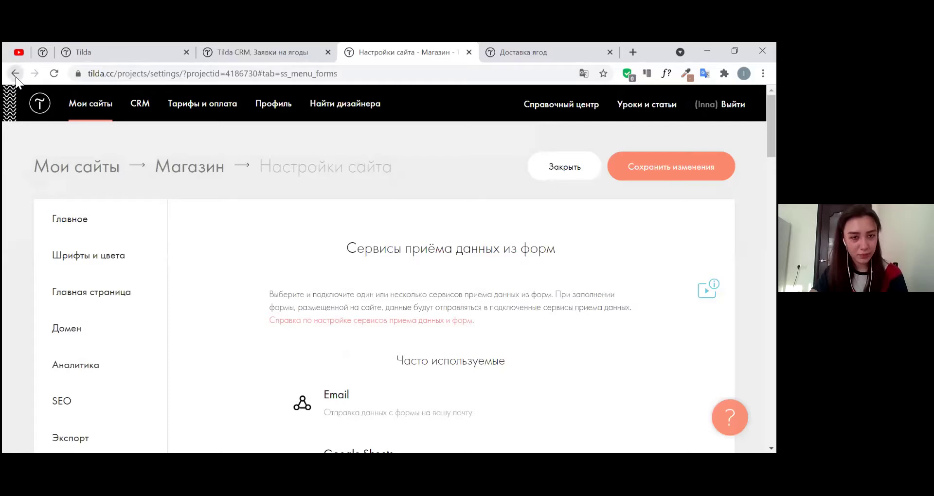
{"action": "left_click", "coordinate": [15, 75]}
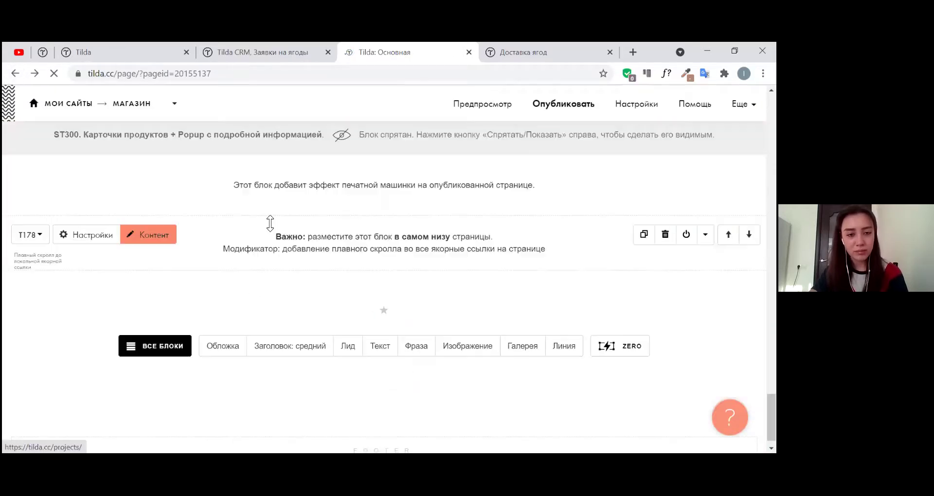
- Connect the ST100 cart block's form to the Заявки на ягоды list in Tilda CRM and save the block's content
{"action": "scroll", "coordinate": [270, 223], "scroll_direction": "up", "scroll_amount": 4}
{"action": "left_click", "coordinate": [146, 163]}
{"action": "left_click", "coordinate": [98, 344]}
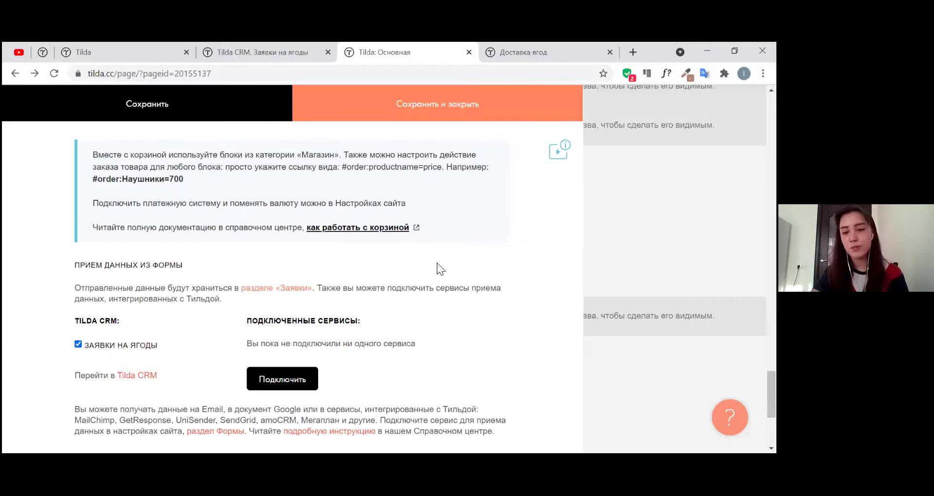
{"action": "left_click", "coordinate": [469, 110]}
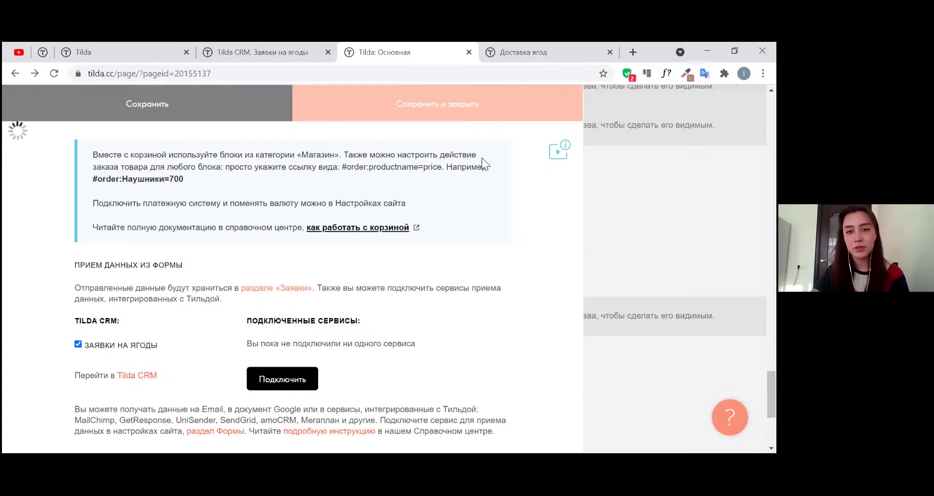
{"action": "scroll", "coordinate": [586, 257], "scroll_direction": "up", "scroll_amount": 5}
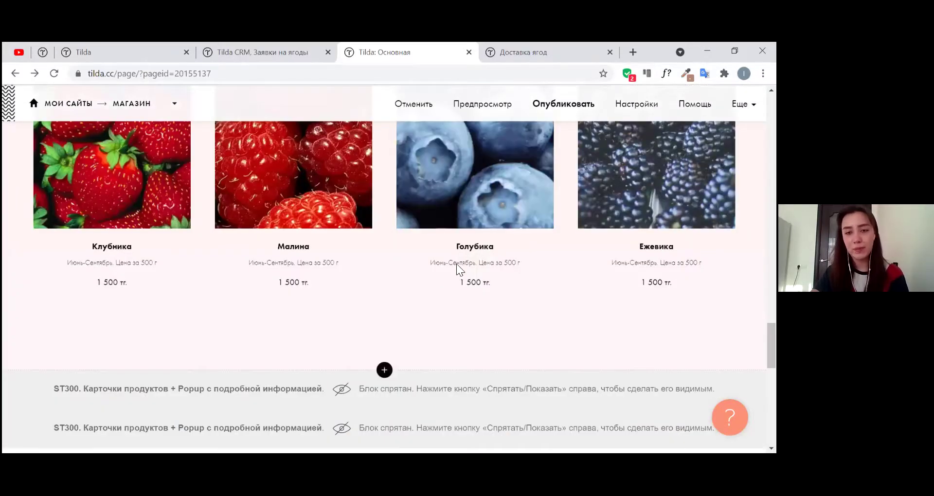
{"action": "scroll", "coordinate": [456, 263], "scroll_direction": "down", "scroll_amount": 6}
{"action": "scroll", "coordinate": [422, 388], "scroll_direction": "up", "scroll_amount": 3}
{"action": "scroll", "coordinate": [422, 389], "scroll_direction": "up", "scroll_amount": 3}
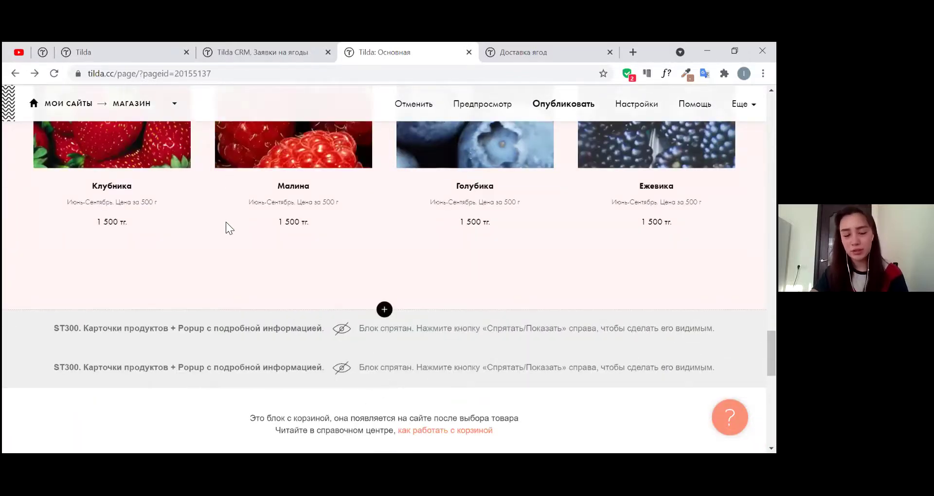
- Publish the Основная page at its default page20155137.html address and open the published page
{"action": "left_click", "coordinate": [555, 74]}
{"action": "left_click", "coordinate": [557, 105]}
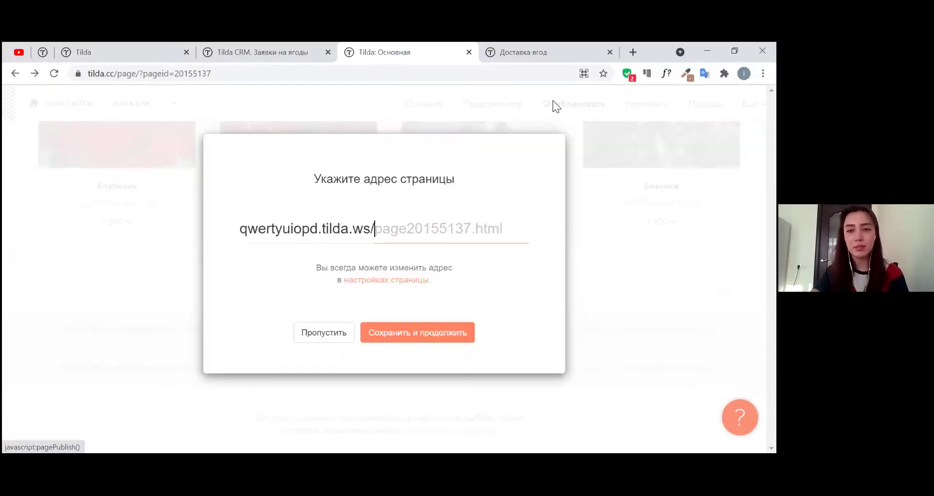
{"action": "left_click", "coordinate": [423, 331]}
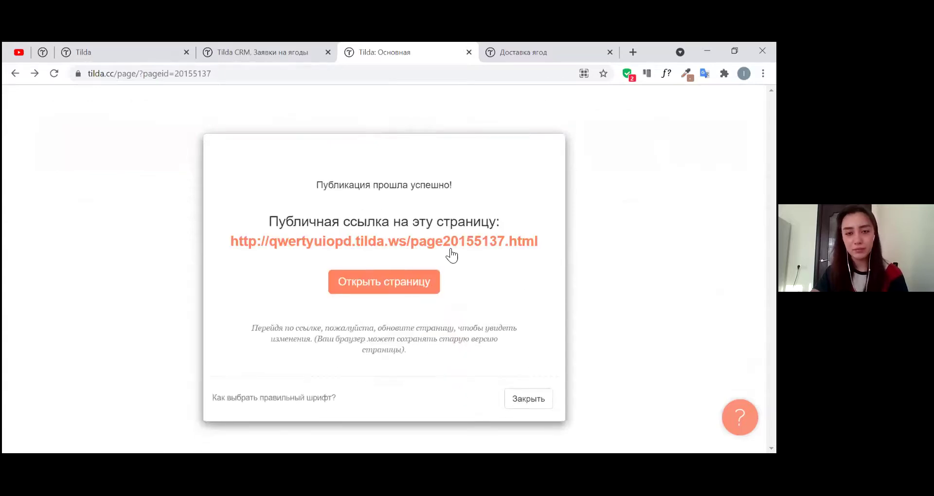
{"action": "left_click", "coordinate": [448, 246]}
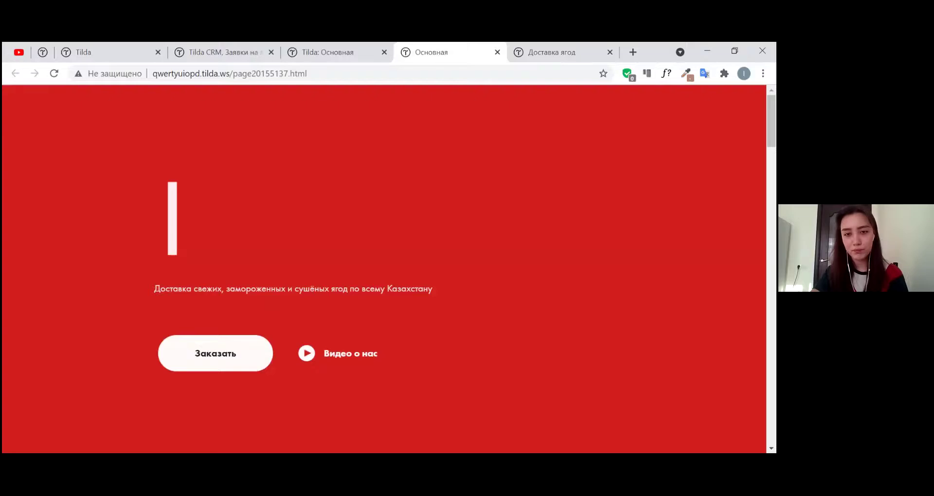
- Add the Малина product from the published page's assortment to the cart and bring up the order form
{"action": "scroll", "coordinate": [198, 188], "scroll_direction": "down", "scroll_amount": 20}
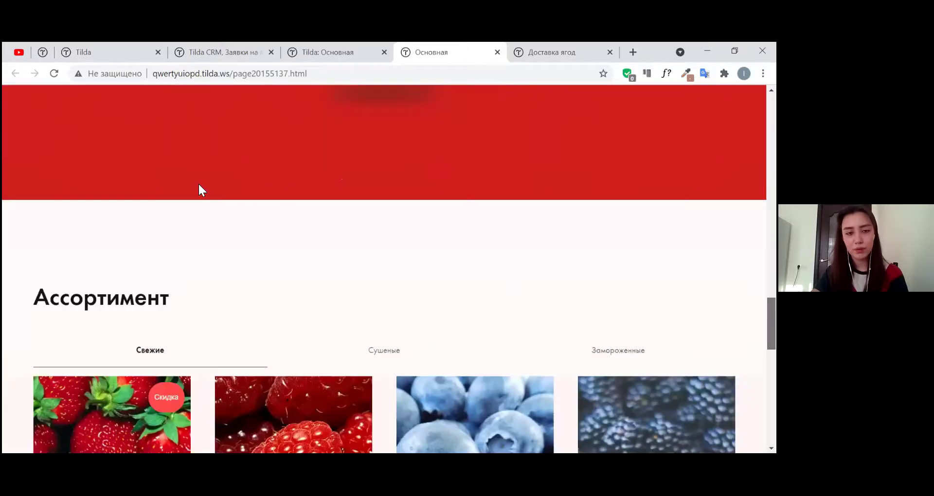
{"action": "scroll", "coordinate": [210, 184], "scroll_direction": "down", "scroll_amount": 6}
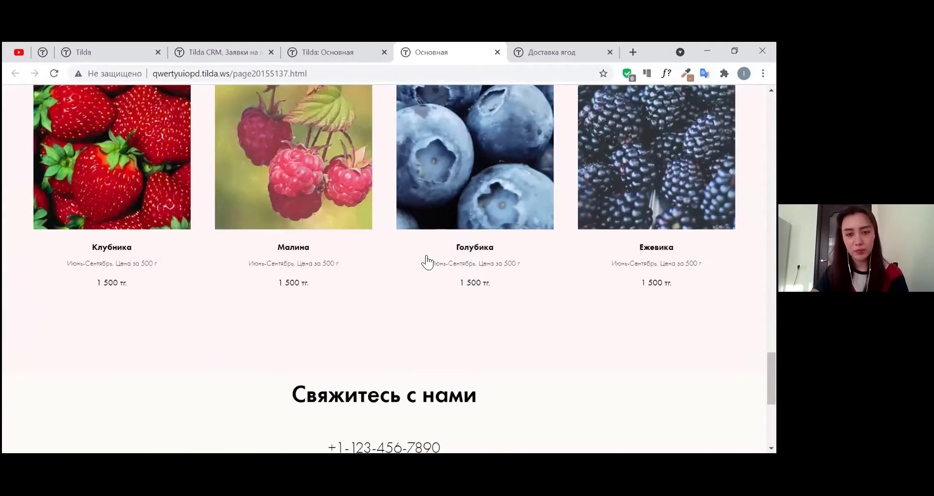
{"action": "left_click", "coordinate": [294, 195]}
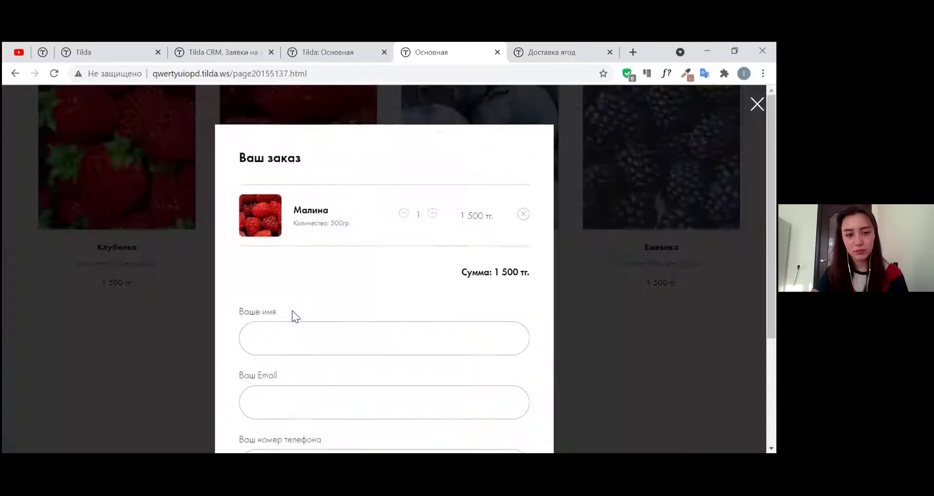
- Fill in the customer's name, e-mail and phone number in the order form and submit the order
{"action": "left_click", "coordinate": [292, 319]}
{"action": "key", "text": "Down"}
{"action": "key", "text": "Return"}
{"action": "left_click", "coordinate": [285, 341]}
{"action": "key", "text": "Down"}
{"action": "key", "text": "Down"}
{"action": "key", "text": "Down"}
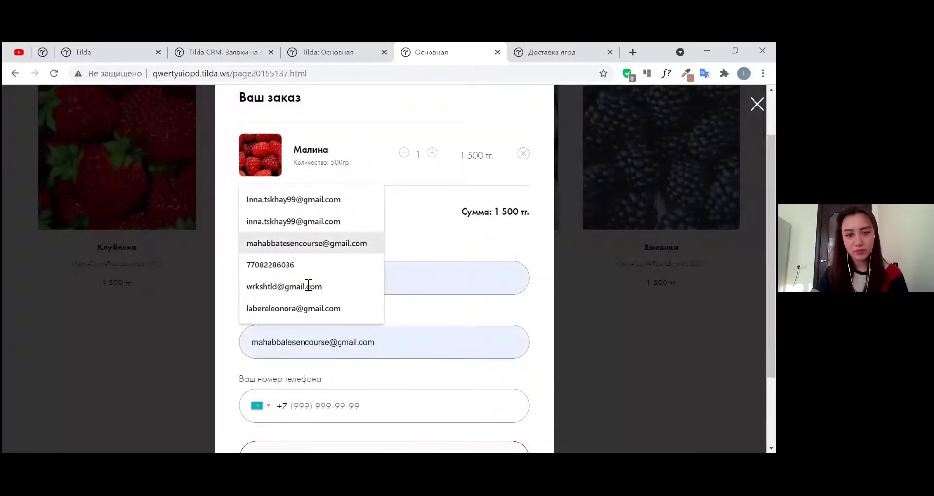
{"action": "scroll", "coordinate": [309, 287], "scroll_direction": "down", "scroll_amount": 2}
{"action": "key", "text": "Escape"}
{"action": "left_click", "coordinate": [295, 250]}
{"action": "left_click", "coordinate": [283, 276]}
{"action": "left_click", "coordinate": [333, 302]}
{"action": "type", "text": "123) 456-78-89"}
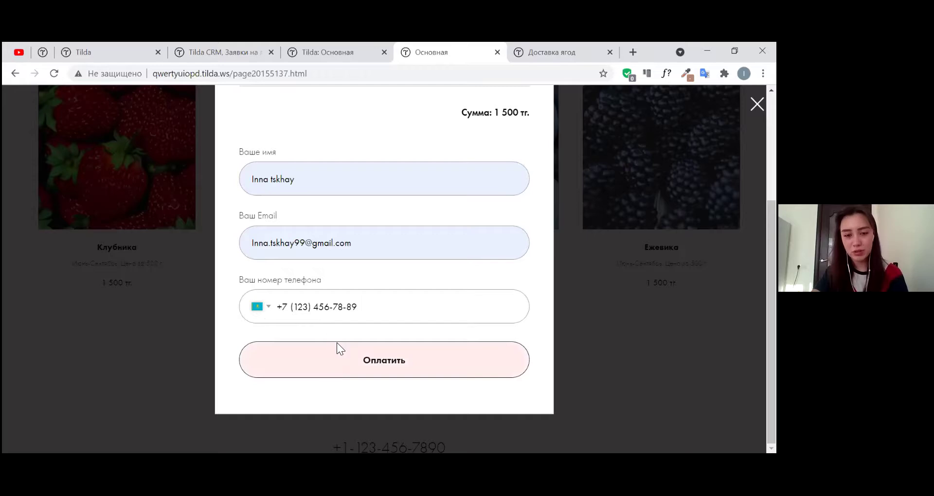
{"action": "left_click", "coordinate": [352, 363]}
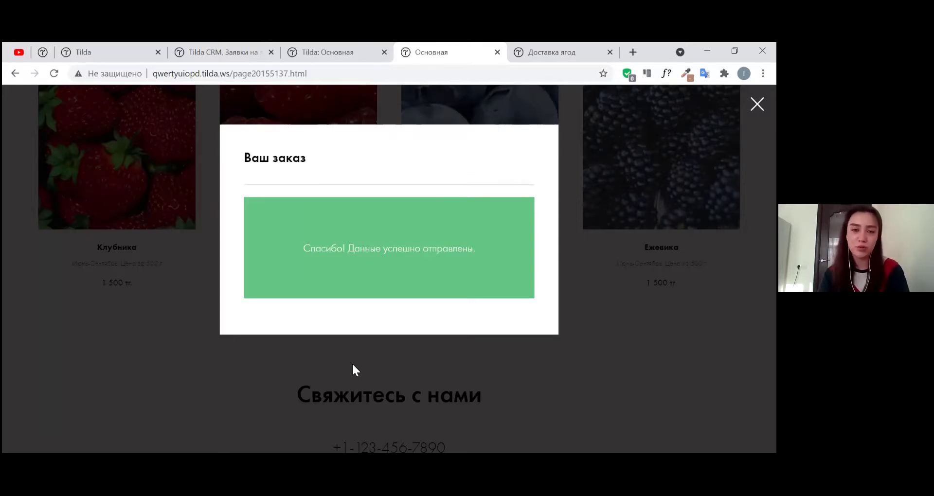
- Close the publication notice in the page editor and check the Заявки на ягоды list in Tilda CRM for the order
{"action": "left_click", "coordinate": [327, 44]}
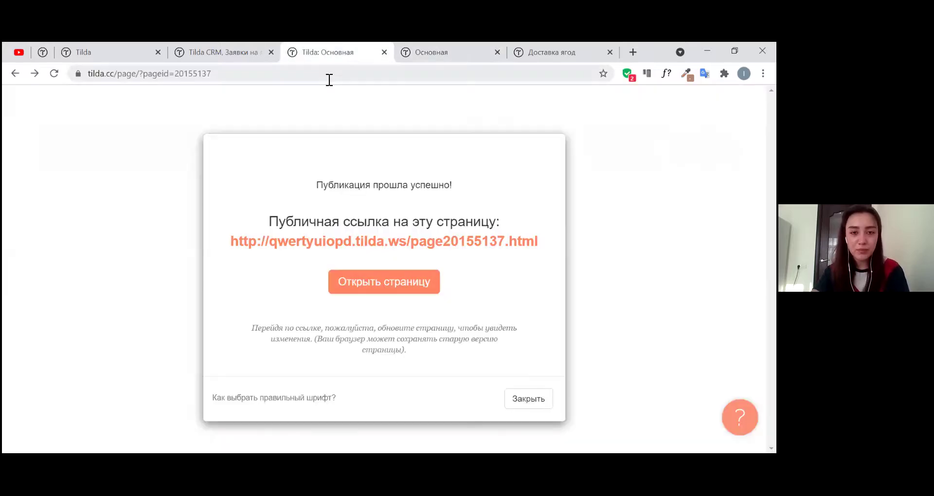
{"action": "left_click", "coordinate": [535, 401]}
{"action": "left_click", "coordinate": [208, 59]}
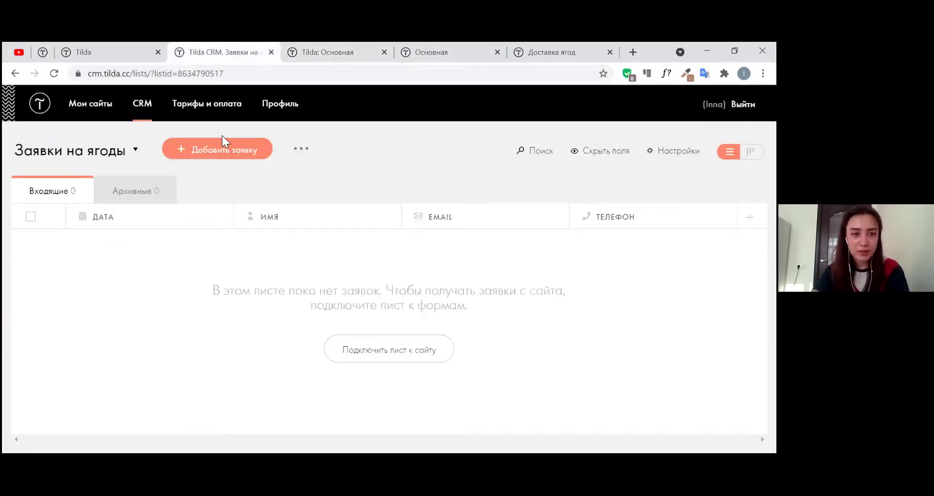
- Look at the Магазин site's overview, then reopen and refresh the Заявки на ягоды CRM list to check for incoming orders
{"action": "left_click", "coordinate": [97, 109]}
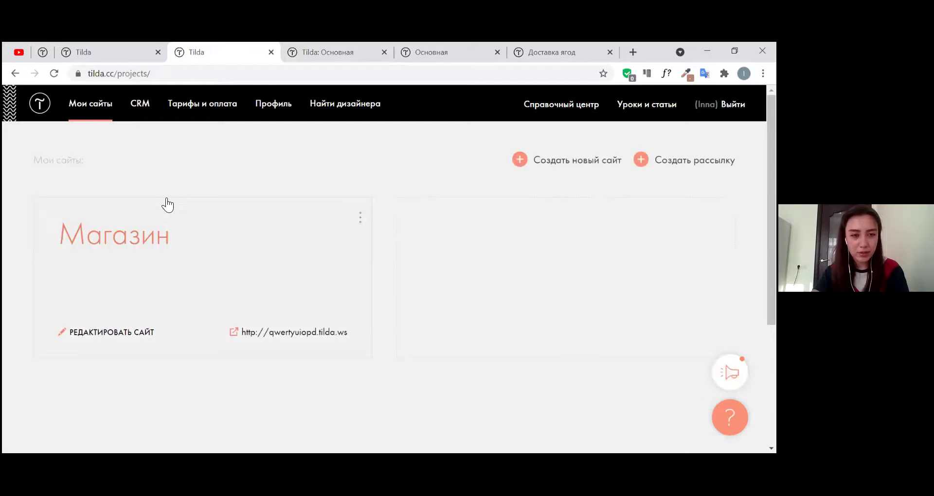
{"action": "left_click", "coordinate": [142, 110]}
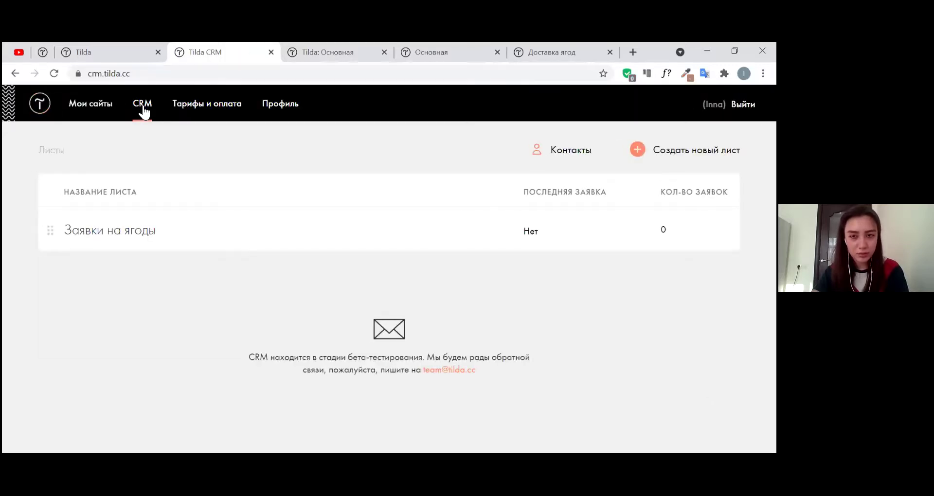
{"action": "left_click", "coordinate": [77, 110]}
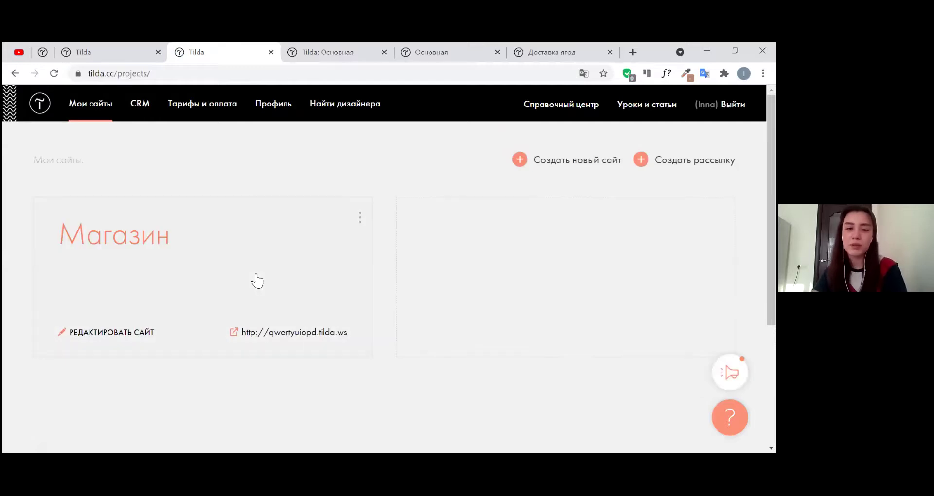
{"action": "left_click", "coordinate": [256, 275]}
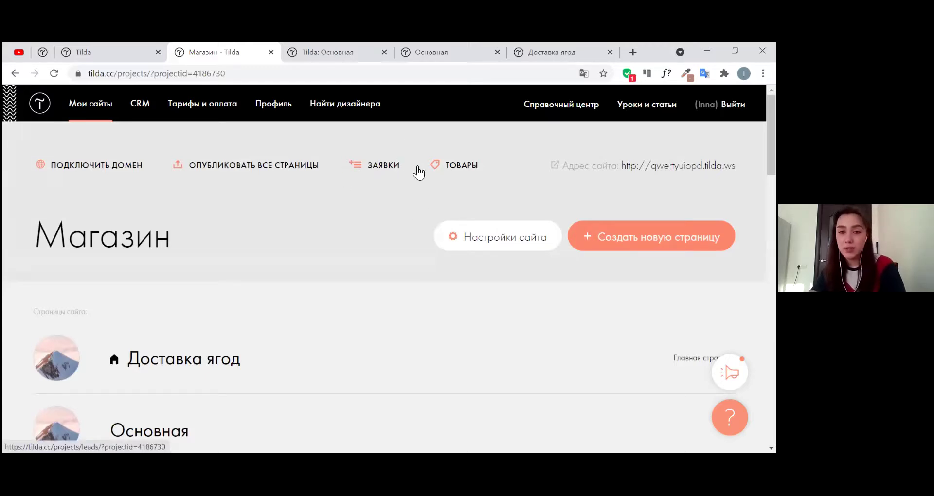
{"action": "left_click", "coordinate": [145, 103]}
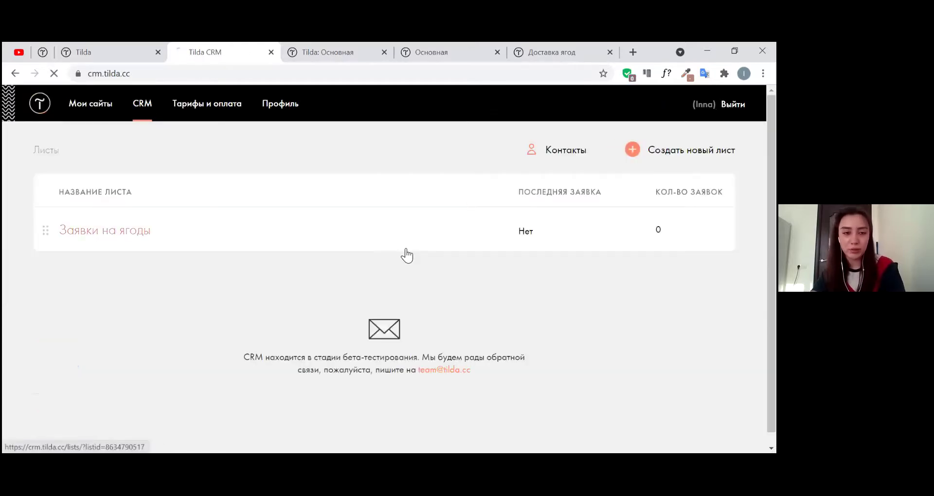
{"action": "left_click", "coordinate": [405, 250]}
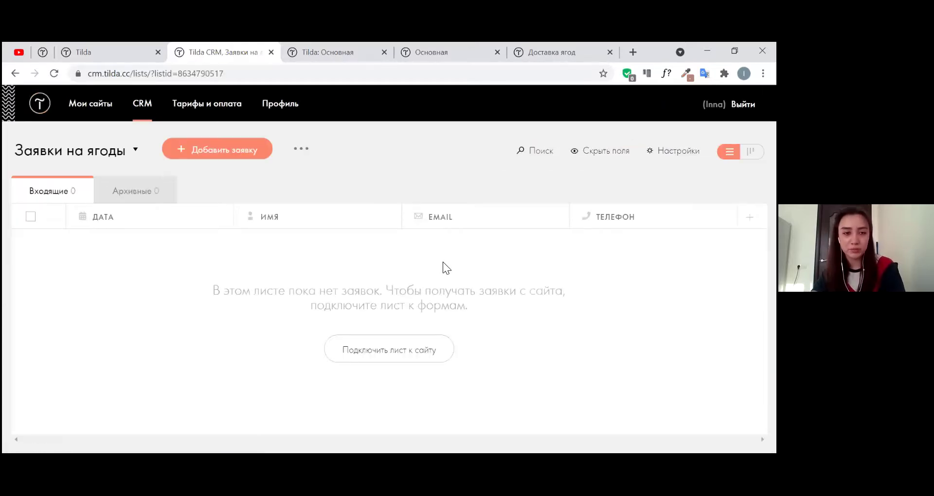
{"action": "left_click", "coordinate": [60, 77]}
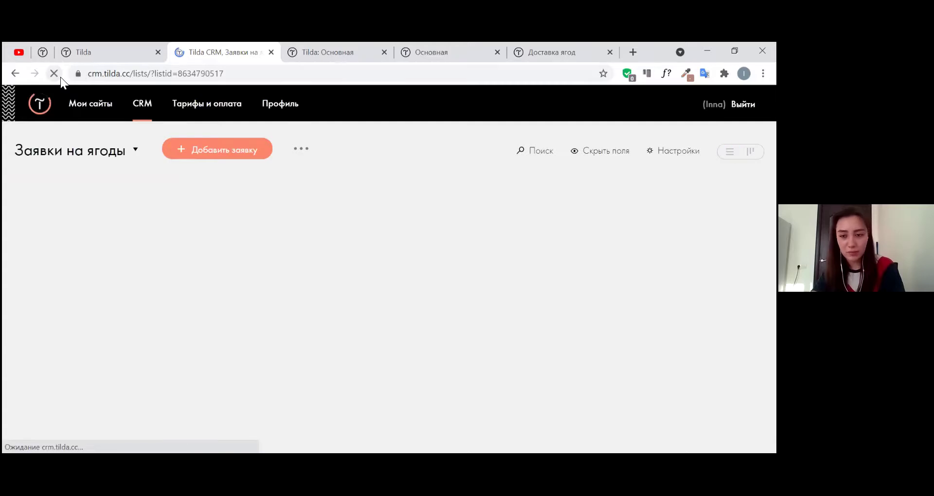